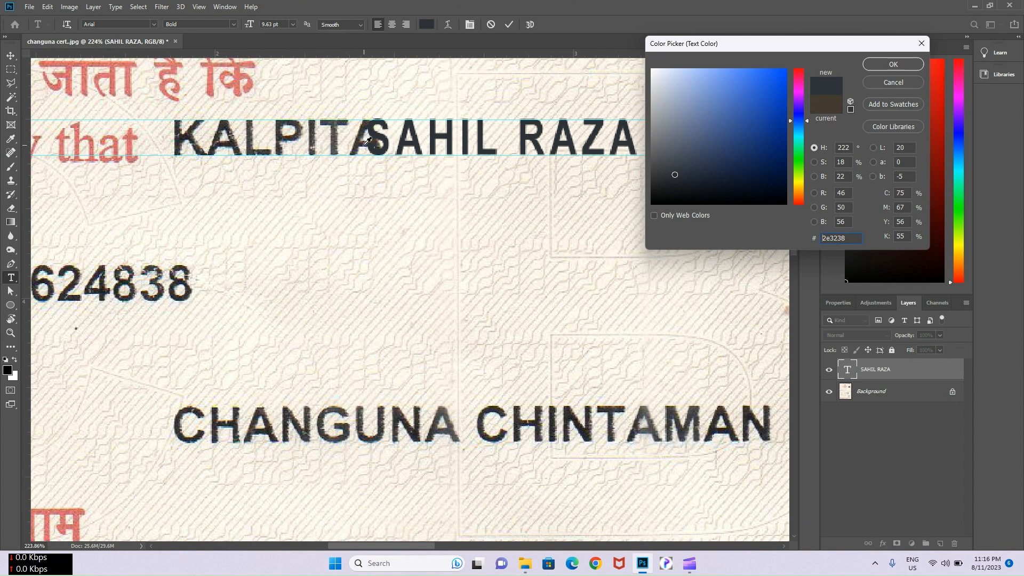
- Colour the new name text dark #2d2426, sampled from the scanned lettering, and commit it
click(366, 133)
click(365, 130)
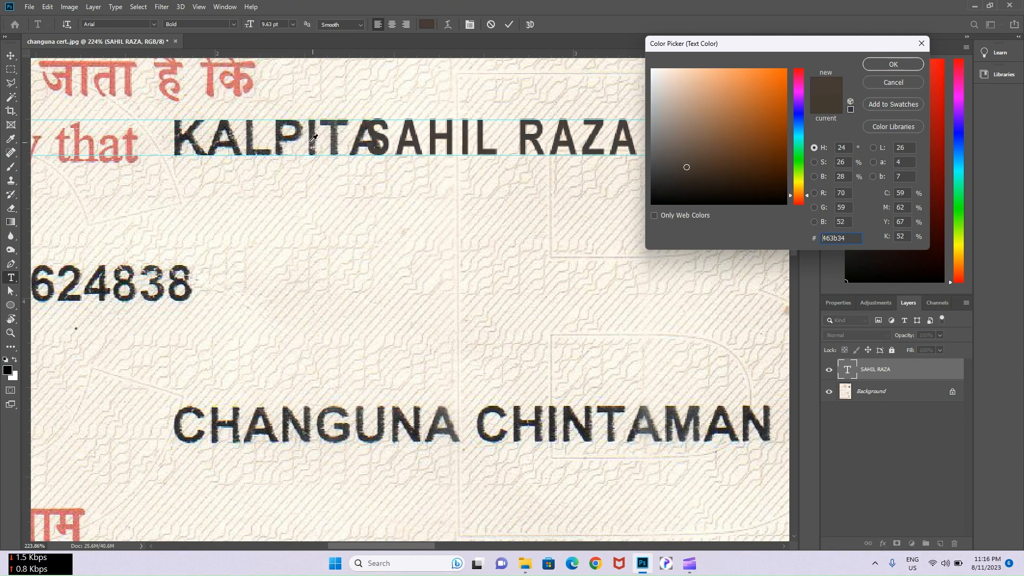
click(679, 180)
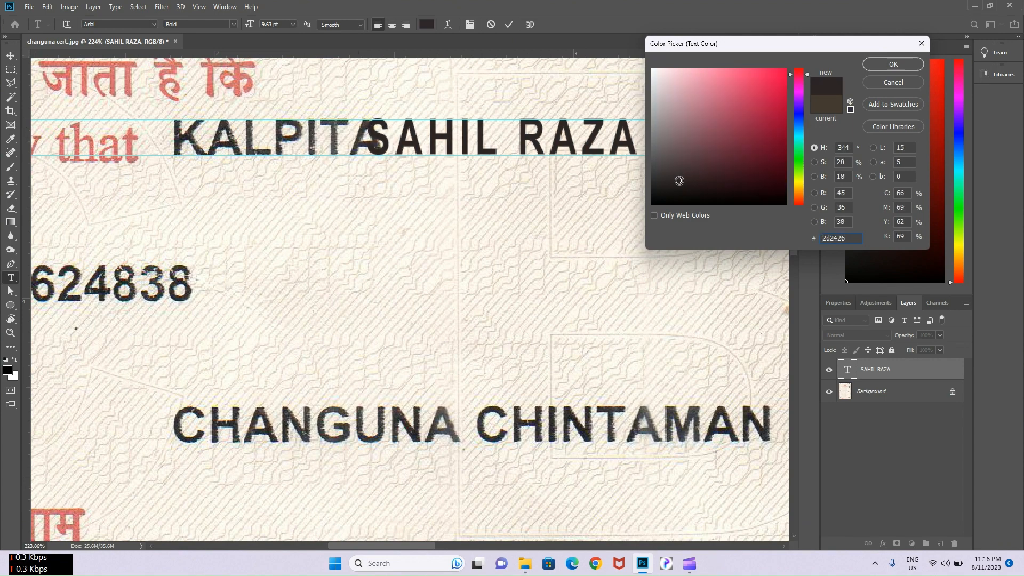
click(875, 65)
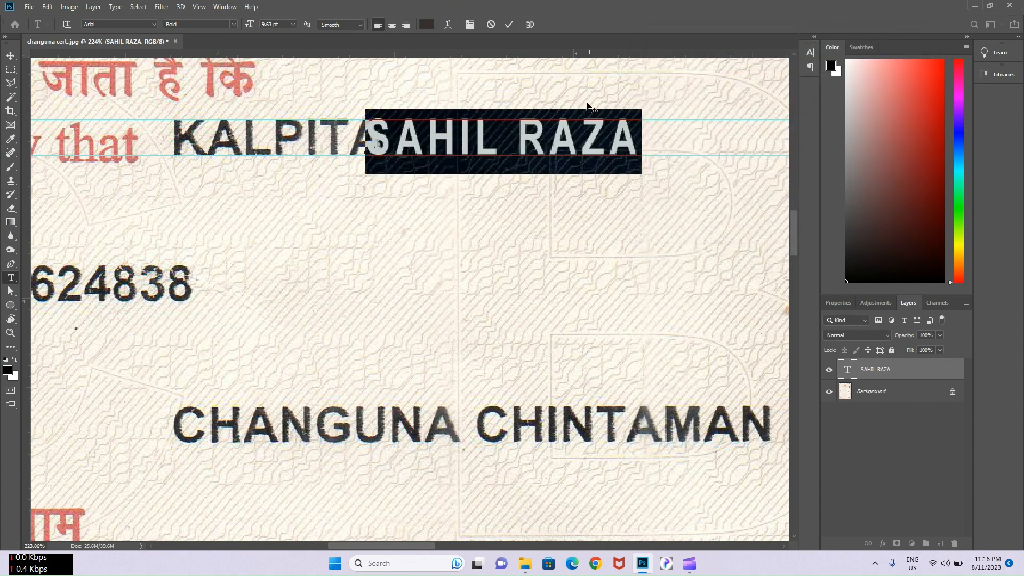
key(ctrl+Return)
- Move the new name over the old one, duplicate the Background, and content-aware fill the old name away
drag(486, 148, 269, 166)
key(m)
drag(164, 115, 461, 159)
right_click(449, 150)
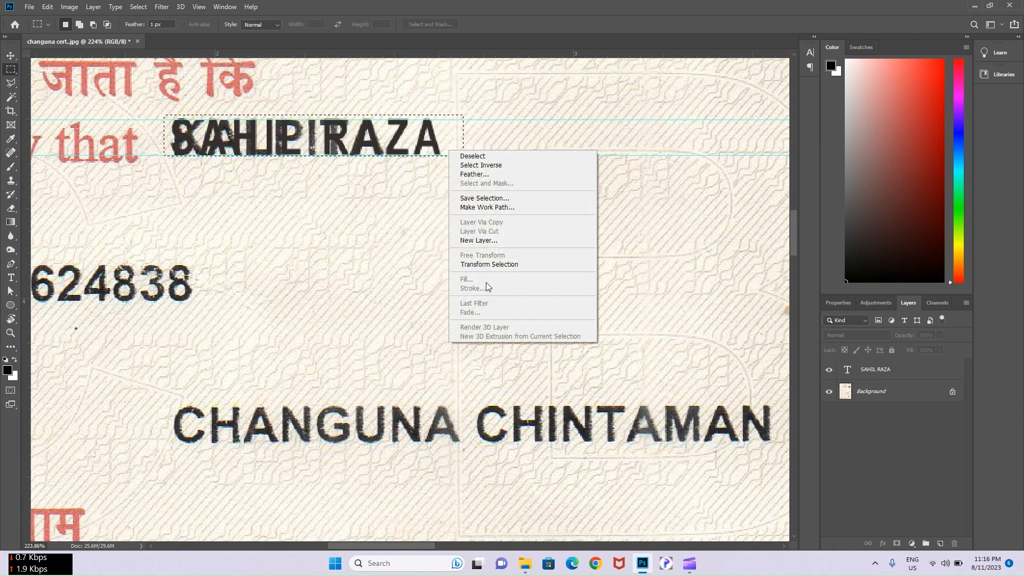
click(926, 396)
click(952, 393)
drag(950, 395, 940, 542)
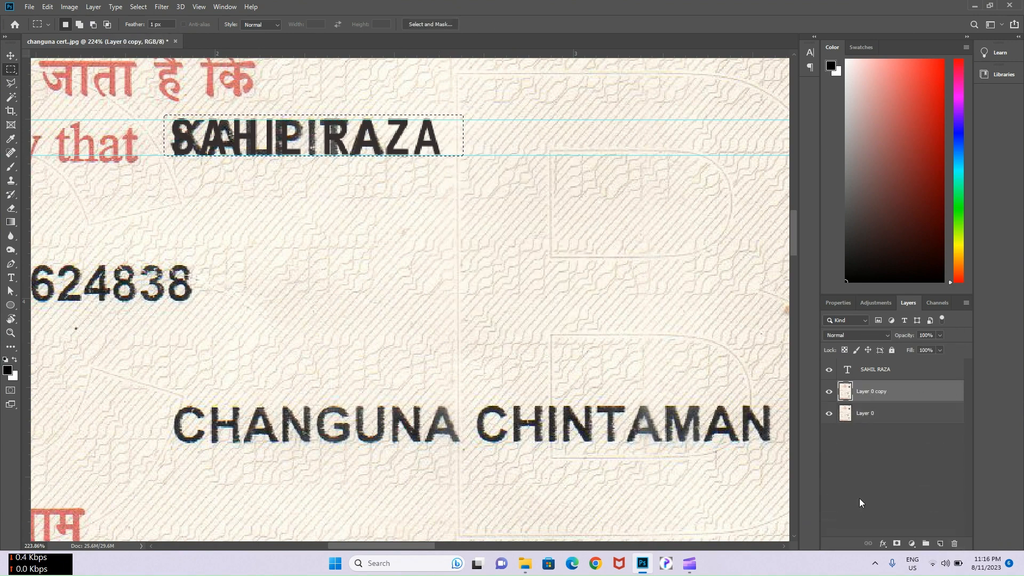
right_click(354, 125)
click(416, 255)
click(474, 283)
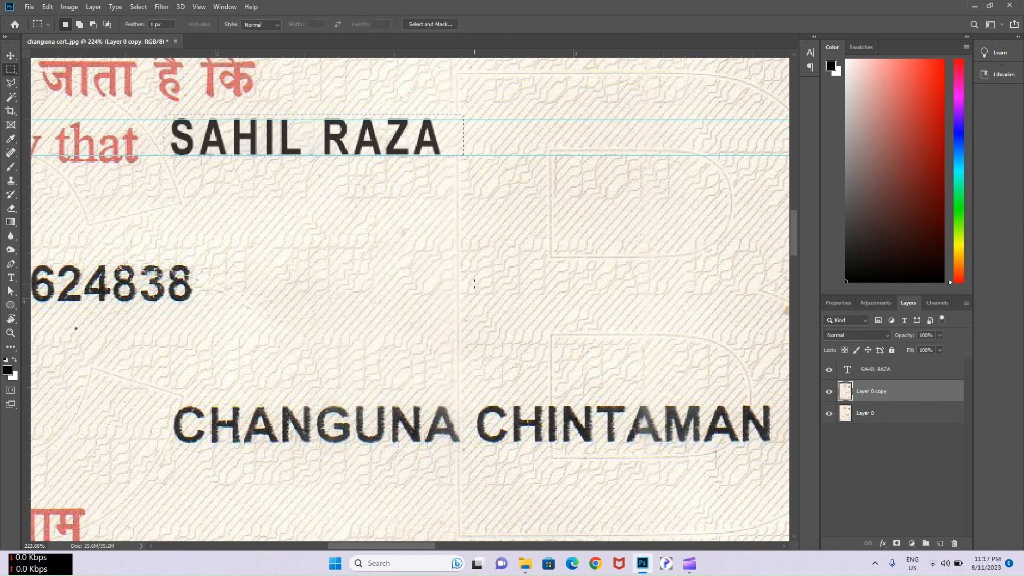
- Content-aware fill the strip just below the name line and deselect
scroll(219, 150, up, 3)
mouse_move(134, 153)
mouse_down()
mouse_move(534, 160)
mouse_move(583, 176)
mouse_up()
right_click(553, 159)
click(571, 286)
click(474, 285)
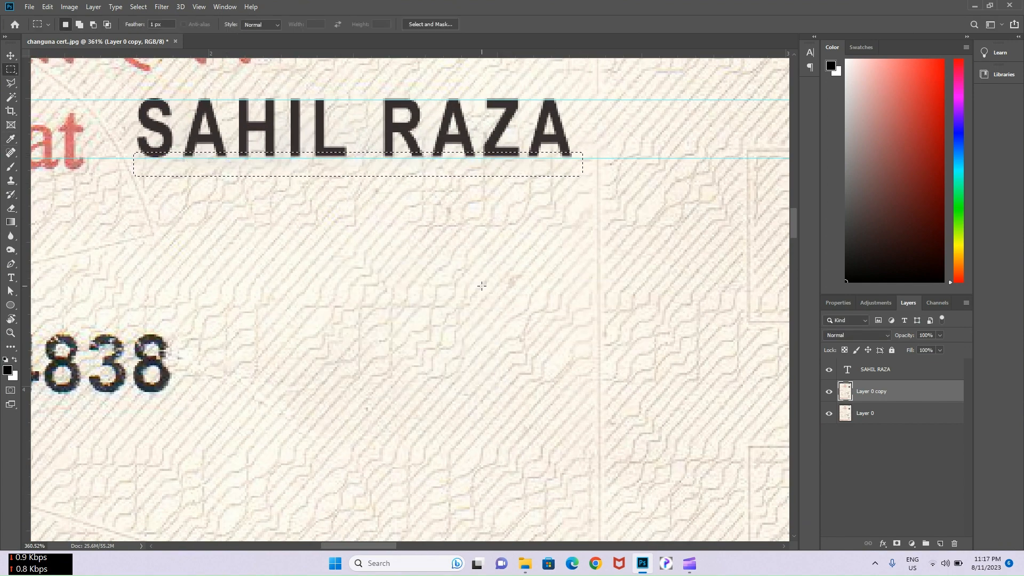
key(ctrl+d)
scroll(313, 152, down, 1)
scroll(313, 151, down, 2)
- Recolour the name text with ink sampled from the scan via the Character panel
key(v)
click(318, 142)
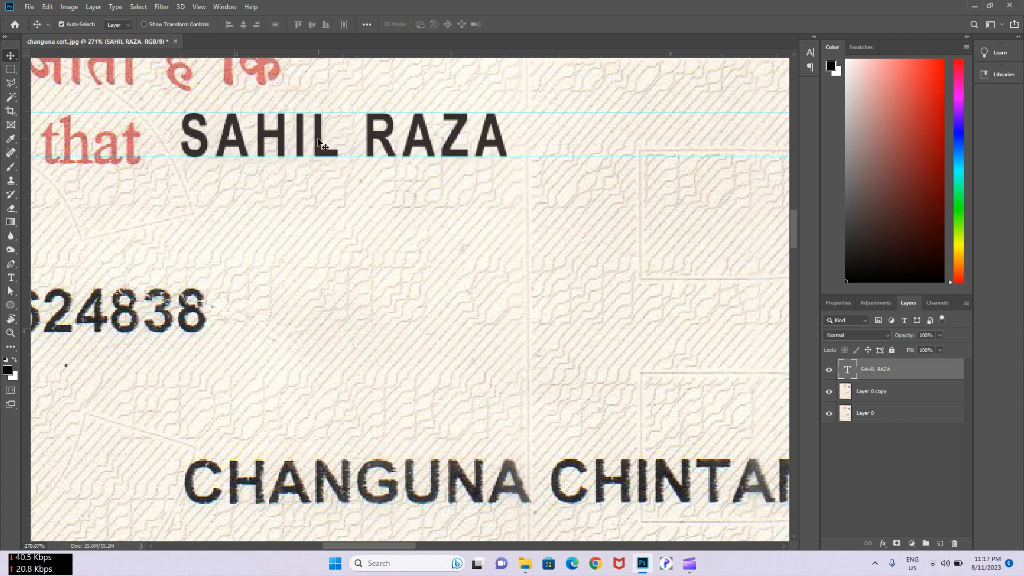
click(809, 52)
click(780, 114)
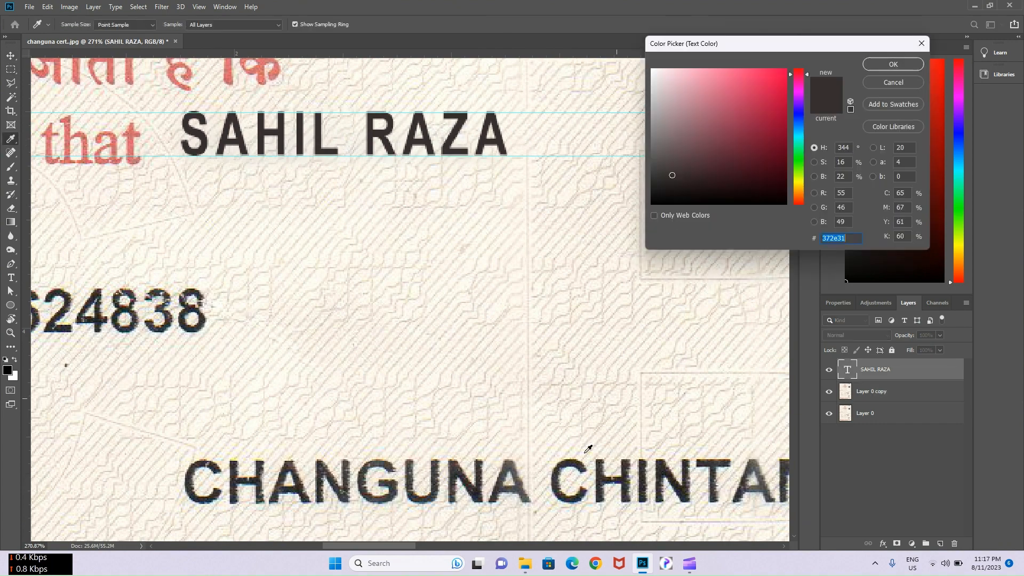
click(579, 457)
click(881, 63)
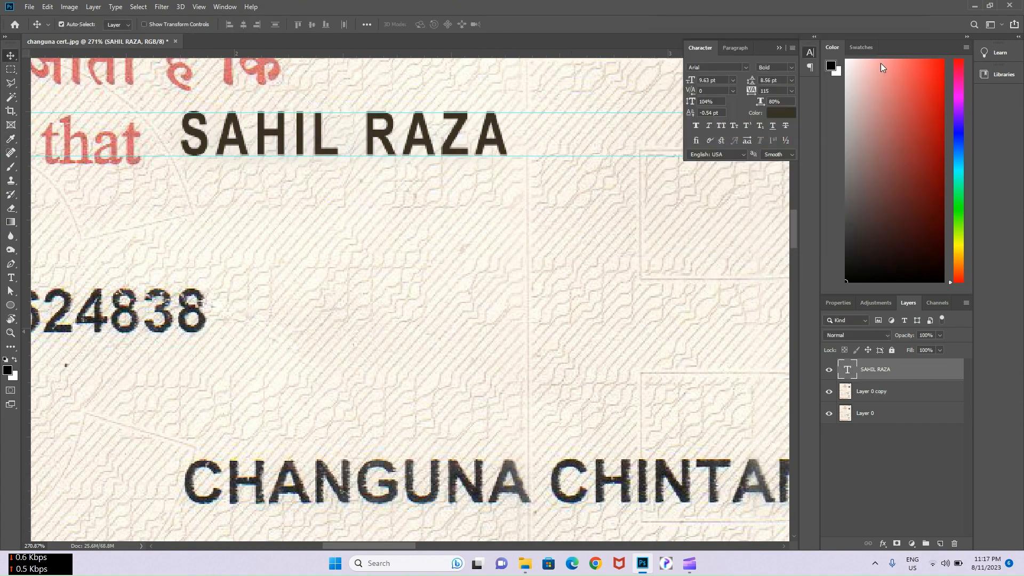
click(779, 48)
- Duplicate the name text down onto the line under the roll number
drag(446, 151, 667, 291)
scroll(480, 332, down, 4)
drag(512, 242, 260, 295)
- Retype the copied text as the replacement roll number, then position and scale it over the old number
scroll(347, 267, up, 3)
double_click(368, 296)
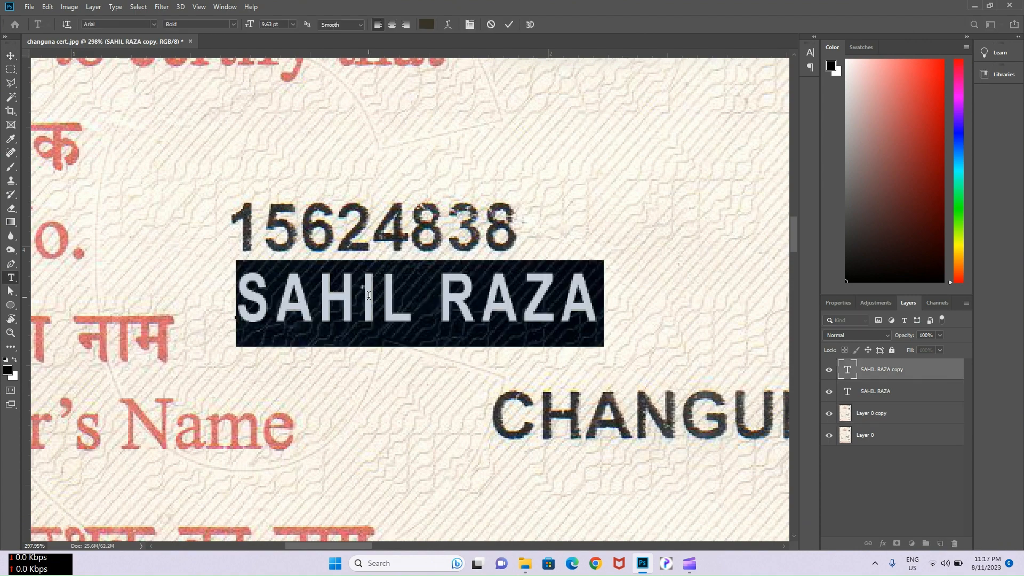
key(BackSpace)
text(123456)
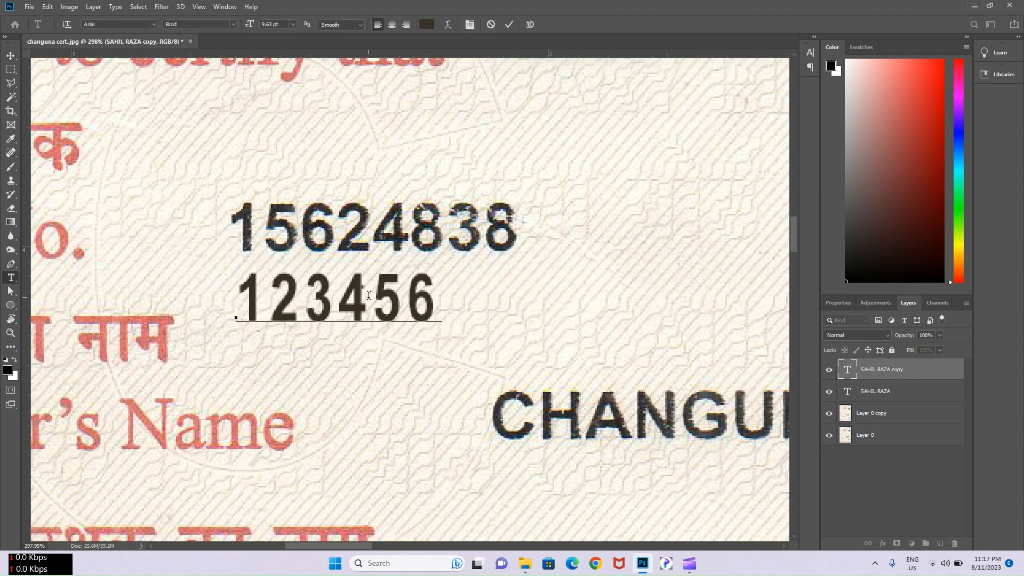
text(78)
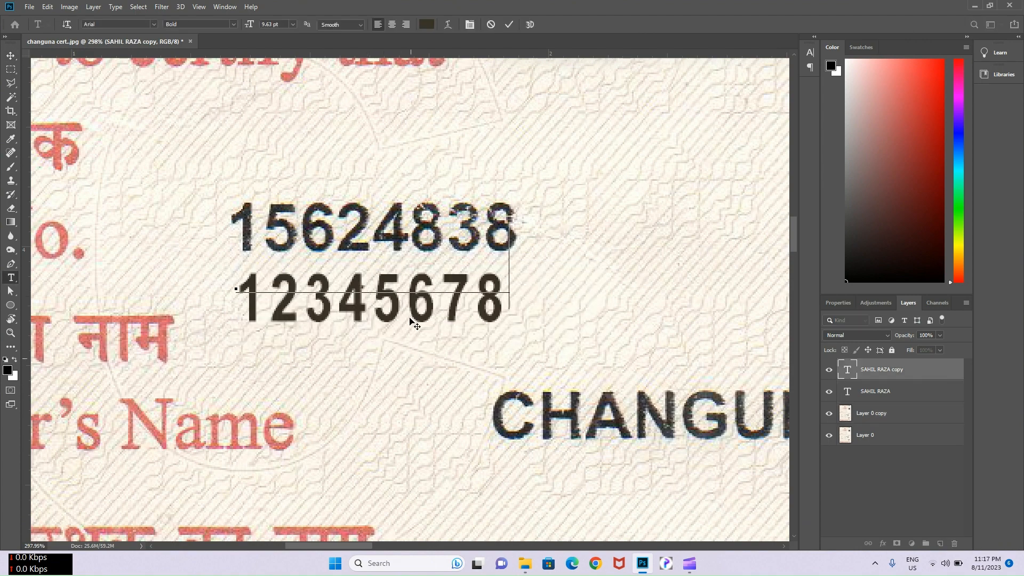
drag(411, 322, 408, 293)
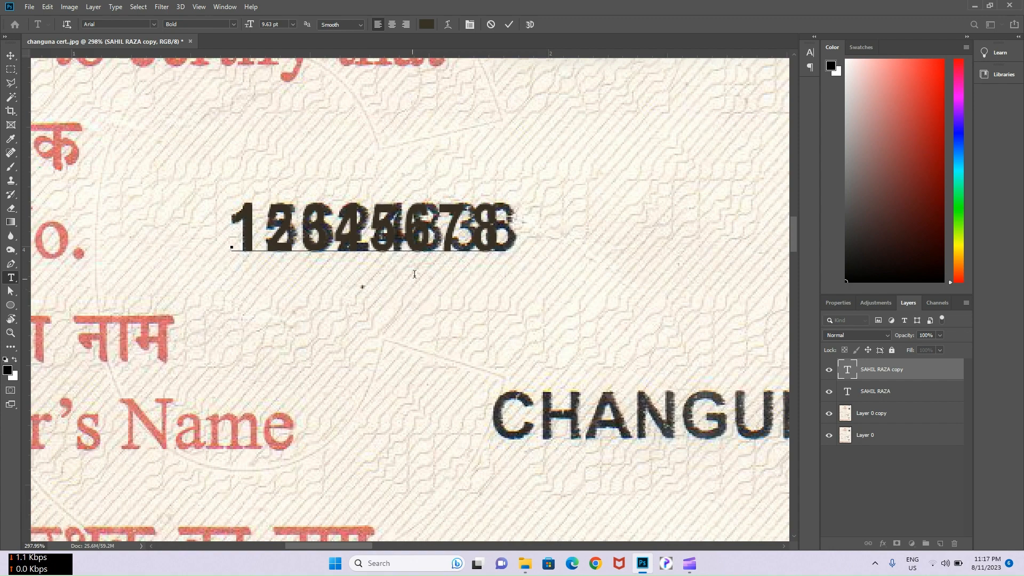
drag(507, 193, 512, 190)
key(ctrl+Return)
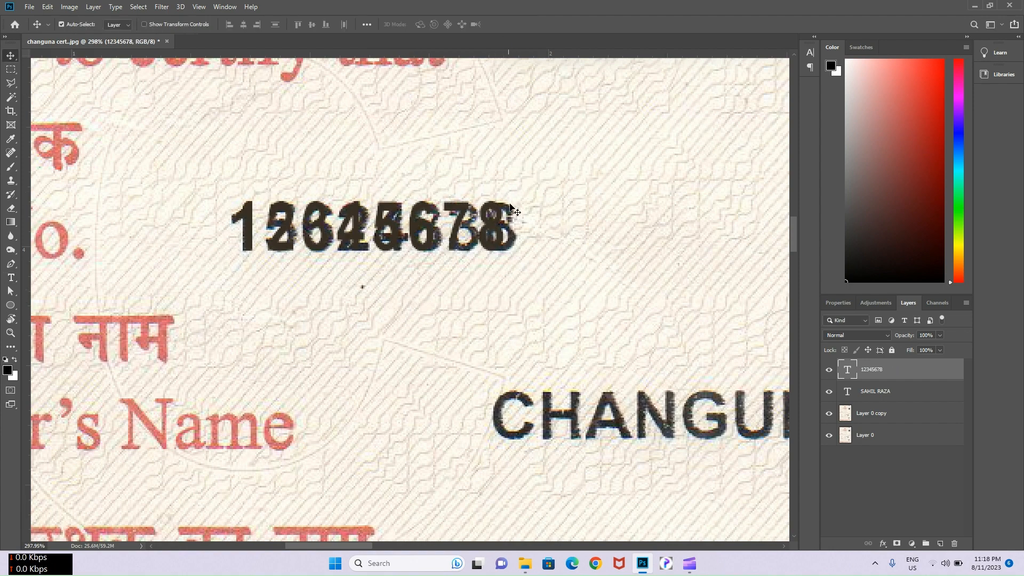
- Content-aware fill the original roll number away on the duplicated background layer
key(alt+bracketleft)
key(alt+bracketleft)
key(m)
drag(216, 196, 285, 170)
right_click(492, 239)
click(534, 379)
click(473, 283)
- Select the new number layer and add a horizontal guide along the name line
scroll(473, 291, down, 3)
key(v)
click(409, 206)
scroll(478, 219, down, 2)
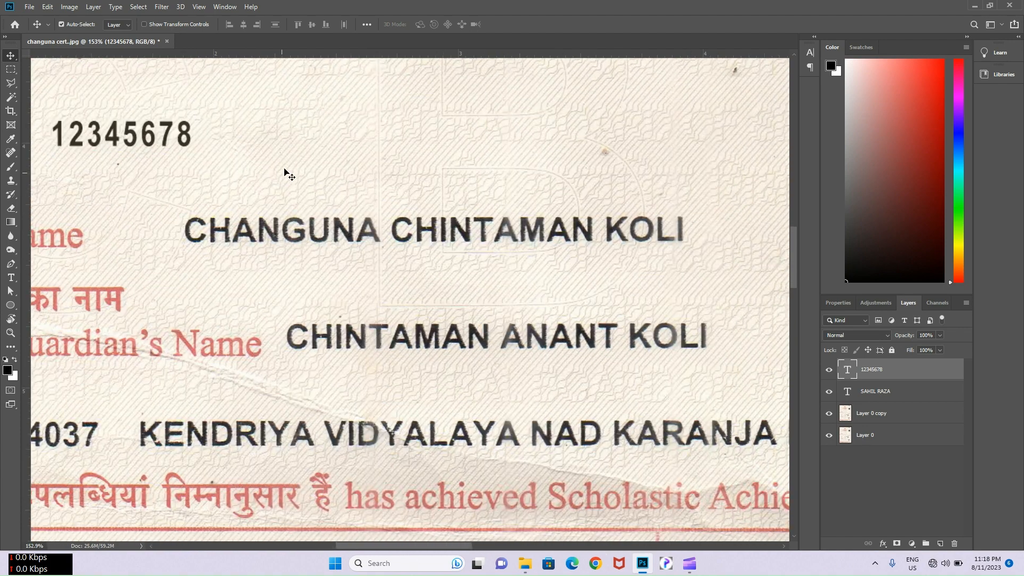
drag(386, 55, 405, 241)
- Type the replacement name as a new text layer below the first name
scroll(160, 256, up, 3)
key(t)
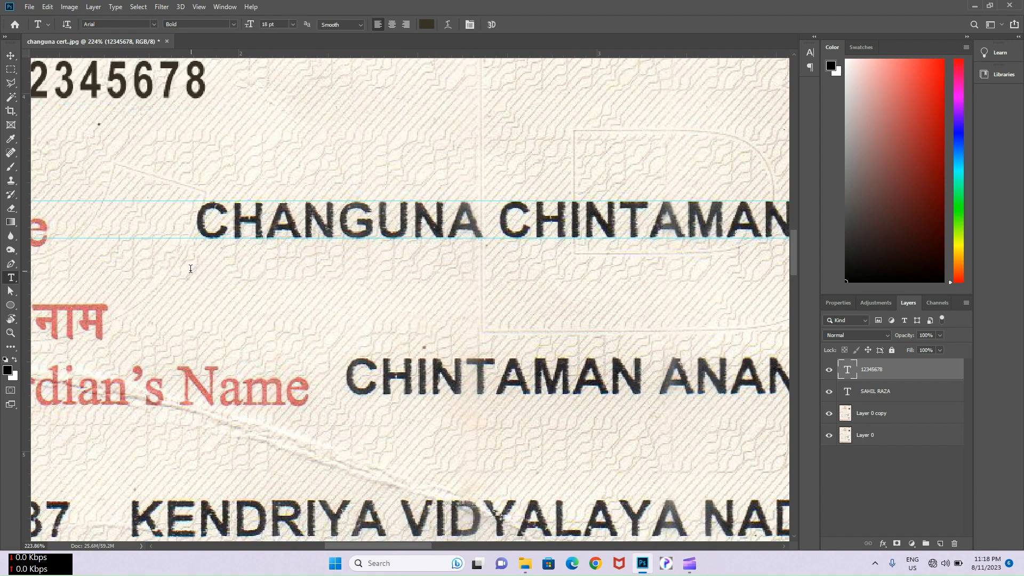
click(192, 273)
text(K)
key(BackSpace)
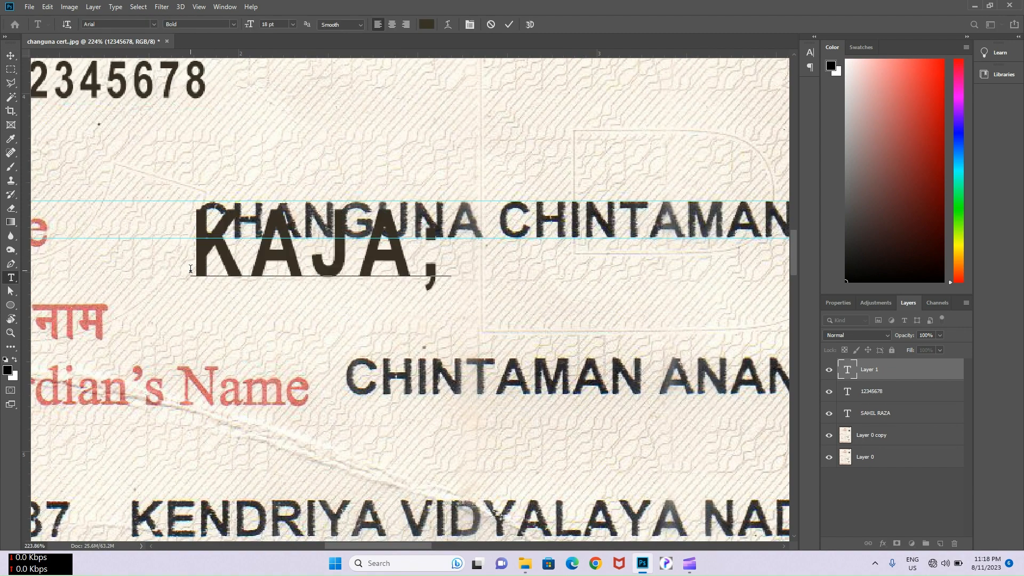
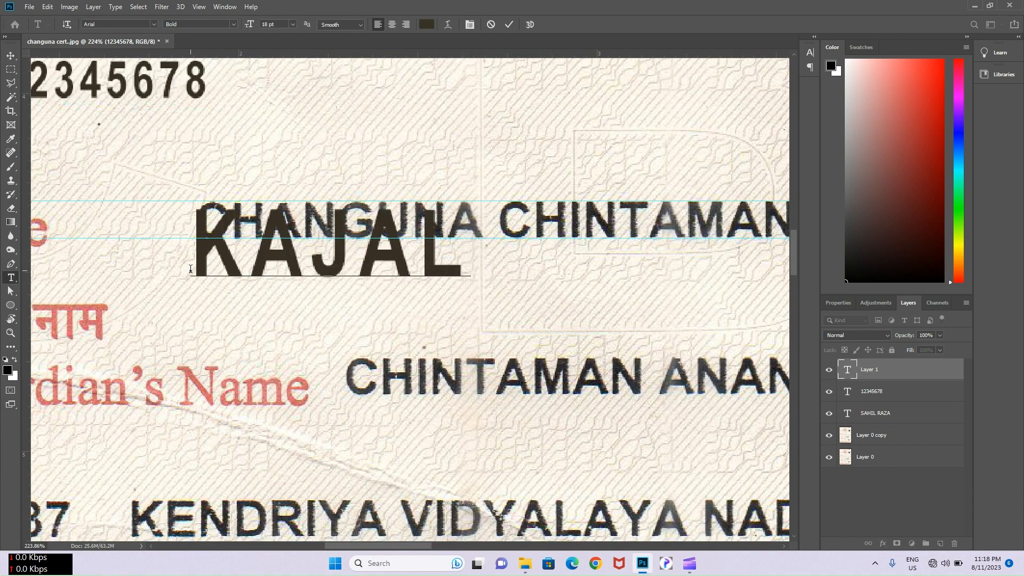
- Resize the new name to 9.91 pt and place it on the old name line
scroll(209, 270, down, 3)
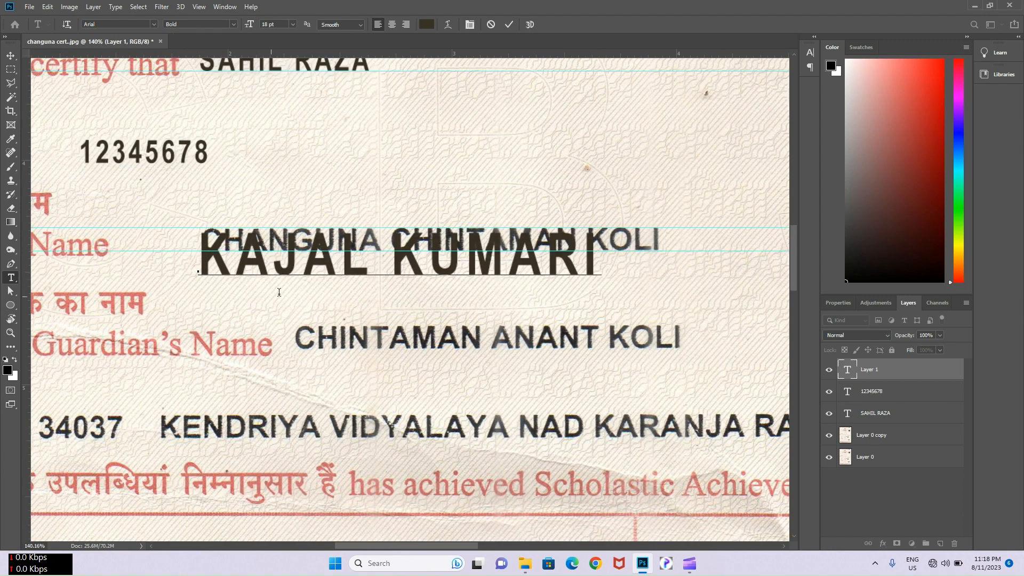
drag(603, 226, 405, 281)
scroll(315, 299, up, 3)
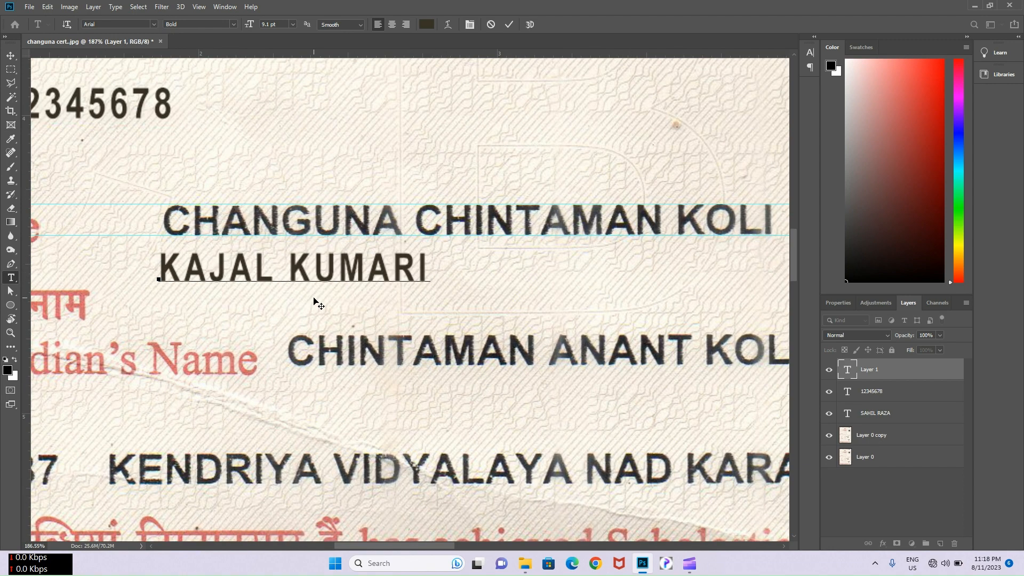
drag(319, 303, 318, 252)
scroll(318, 251, up, 2)
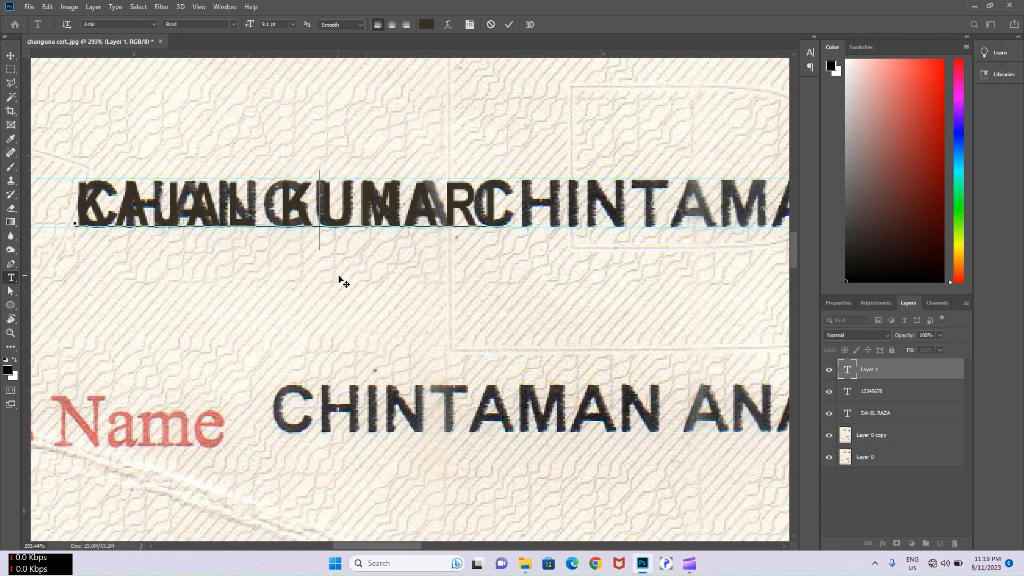
key(ctrl)
drag(507, 177, 545, 172)
click(509, 25)
- Content-aware fill the original name away on the duplicated background layer
key(v)
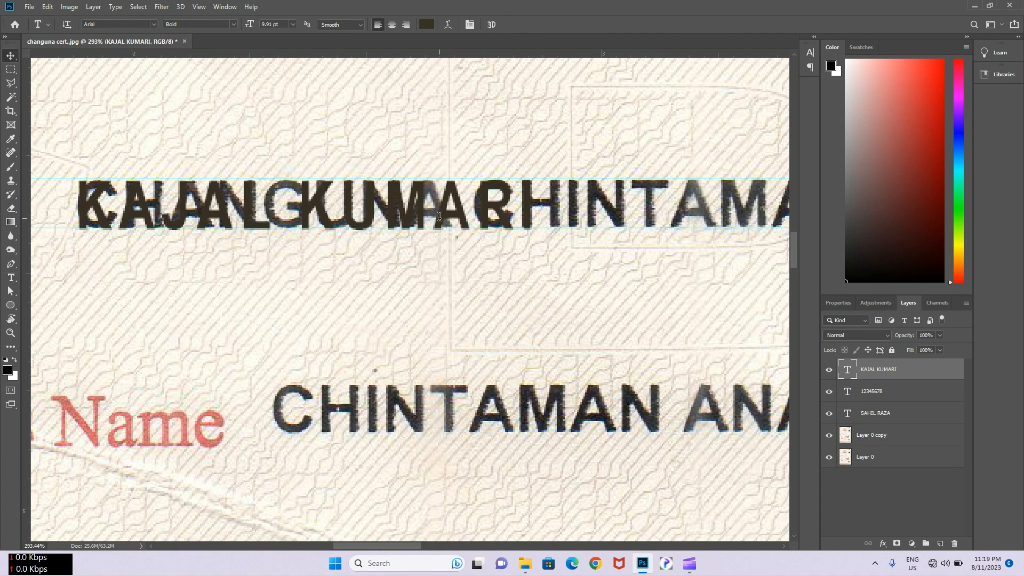
click(438, 154)
scroll(439, 154, down, 1)
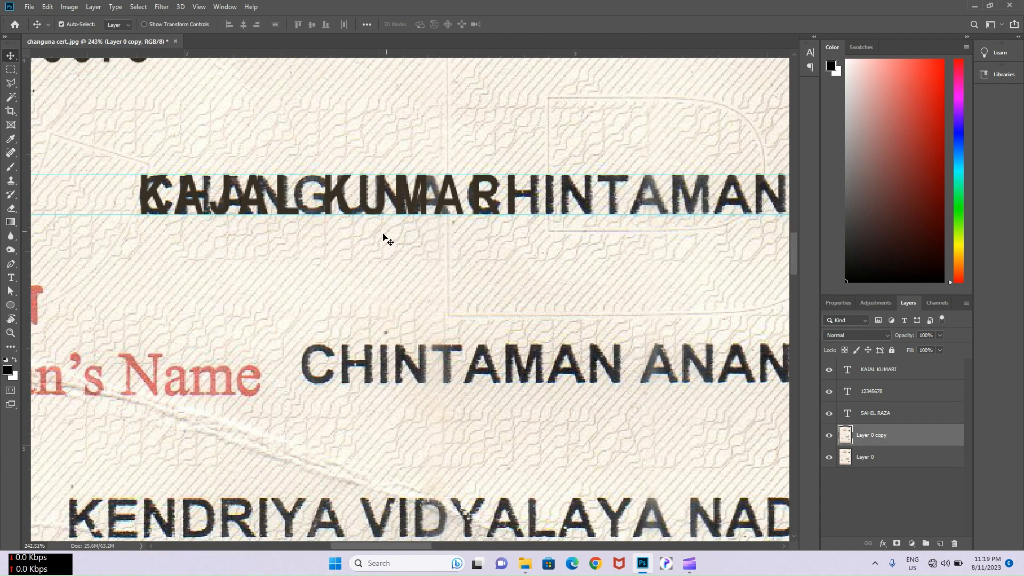
key(m)
drag(117, 167, 613, 225)
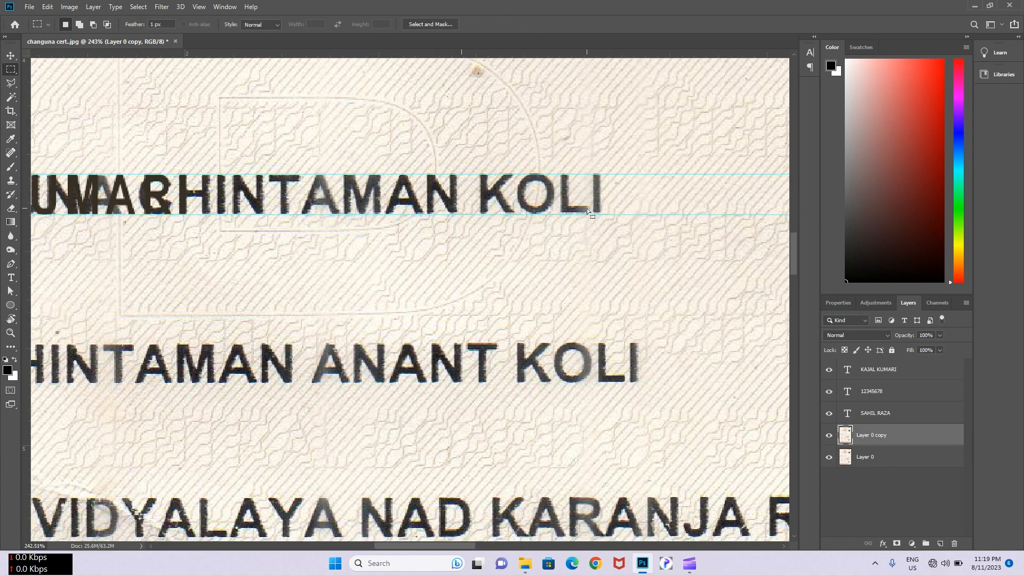
right_click(587, 209)
click(617, 341)
click(475, 286)
scroll(256, 245, down, 3)
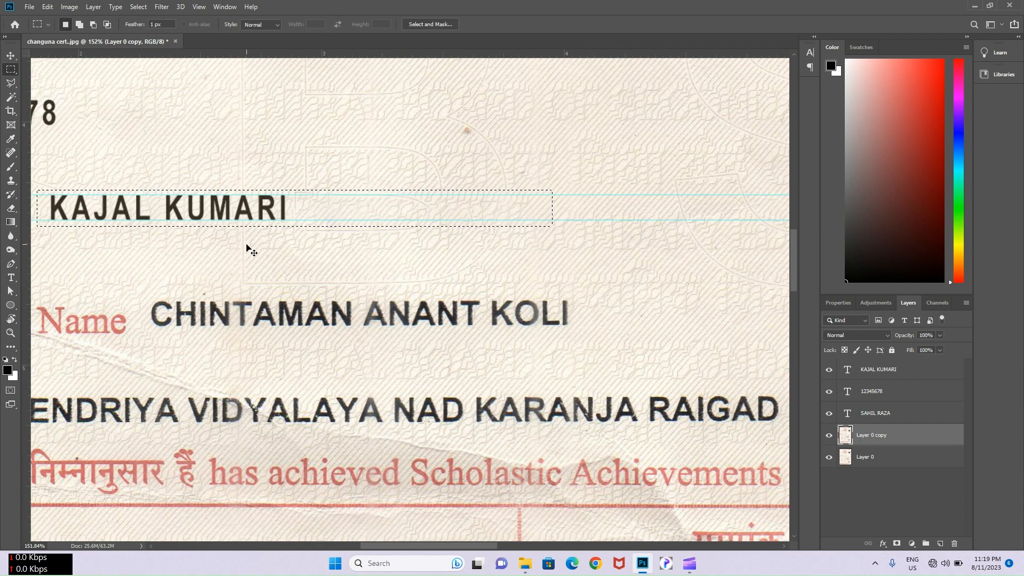
scroll(265, 237, up, 3)
- Give the new name the ink colour sampled from nearby scanned lettering
key(v)
click(853, 369)
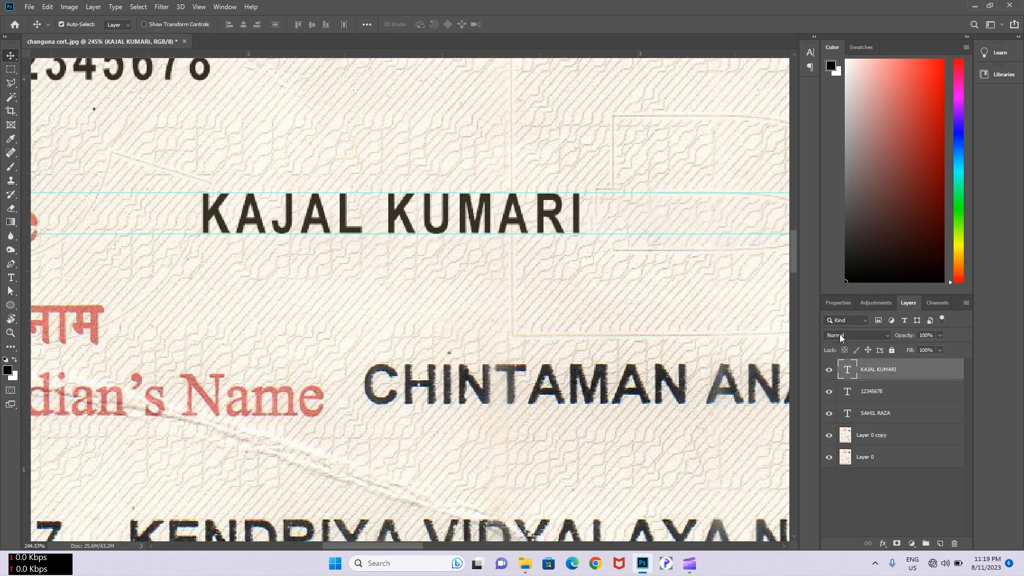
click(809, 55)
click(774, 115)
click(574, 373)
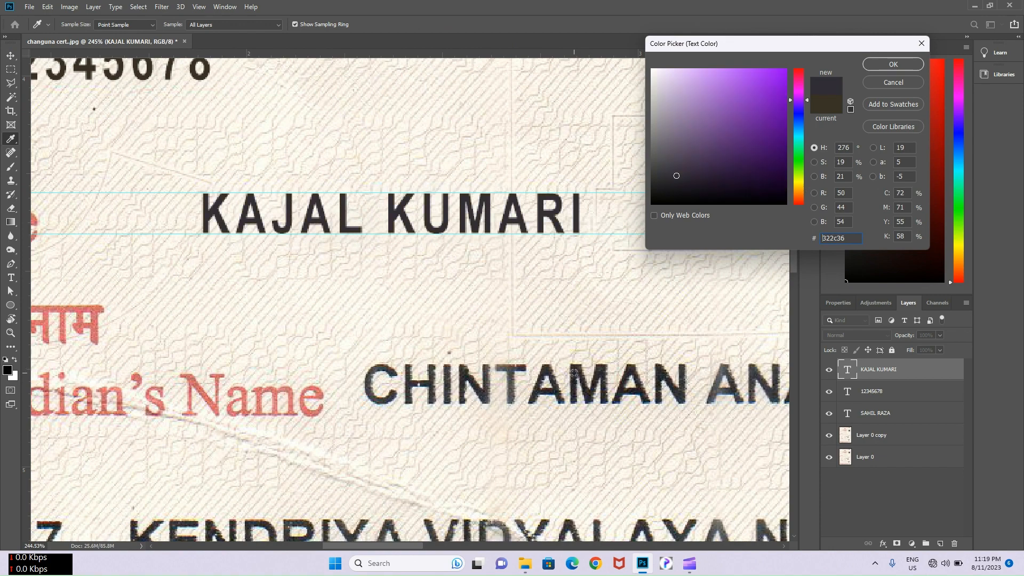
click(870, 63)
click(780, 47)
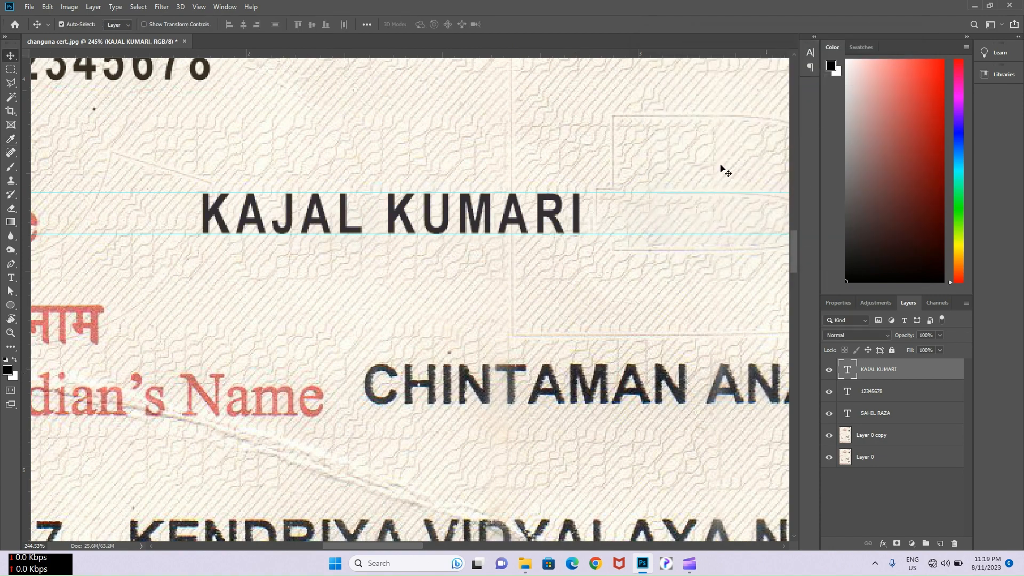
- Add guides at the top and bottom of the guardian's name line
scroll(575, 317, down, 2)
drag(575, 317, 331, 254)
drag(478, 52, 509, 291)
drag(491, 63, 500, 325)
scroll(501, 347, left, 2)
- Type the new guardian name, scale it to fit, and place it on the guardian line
key(t)
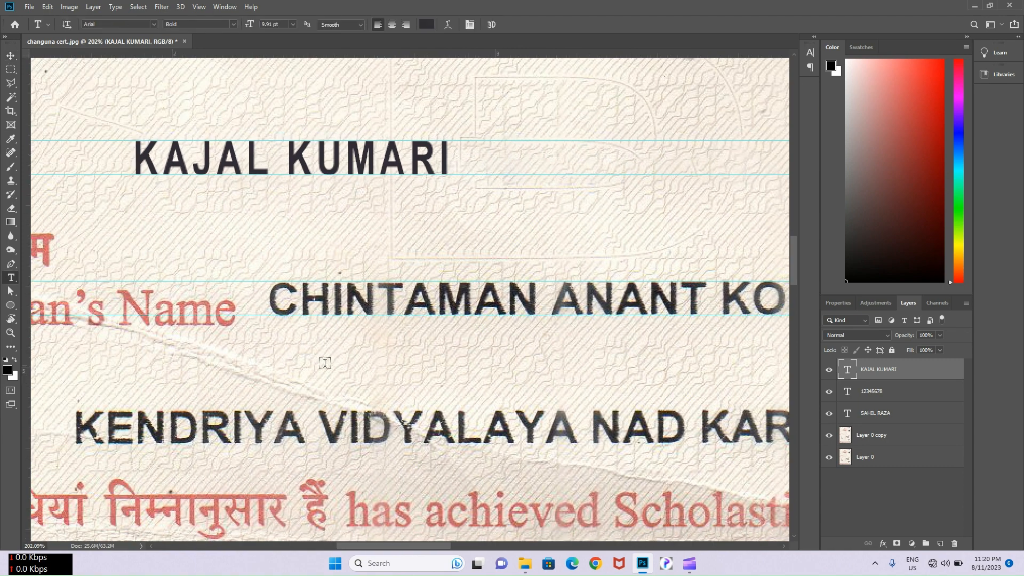
click(304, 359)
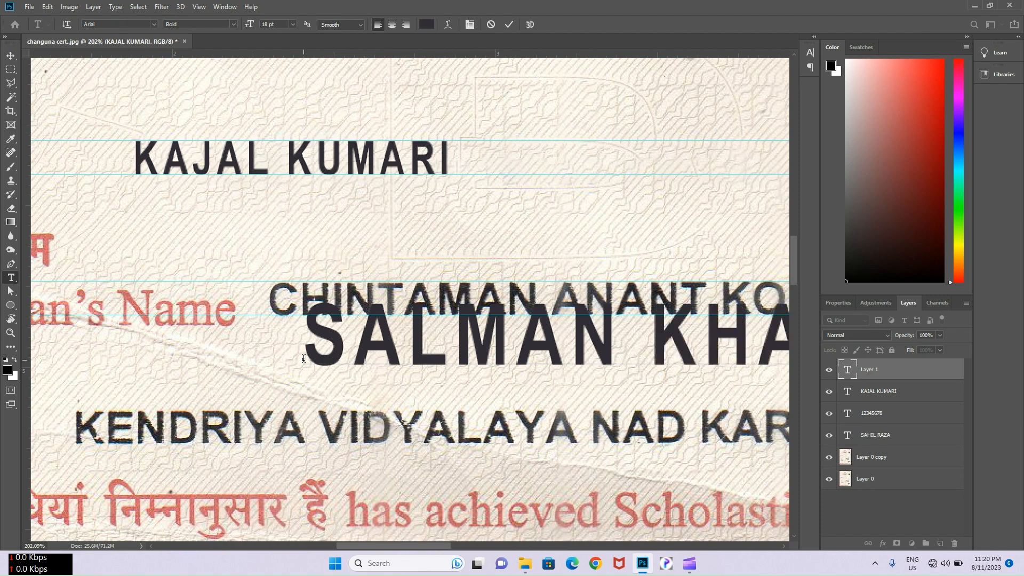
scroll(303, 358, down, 4)
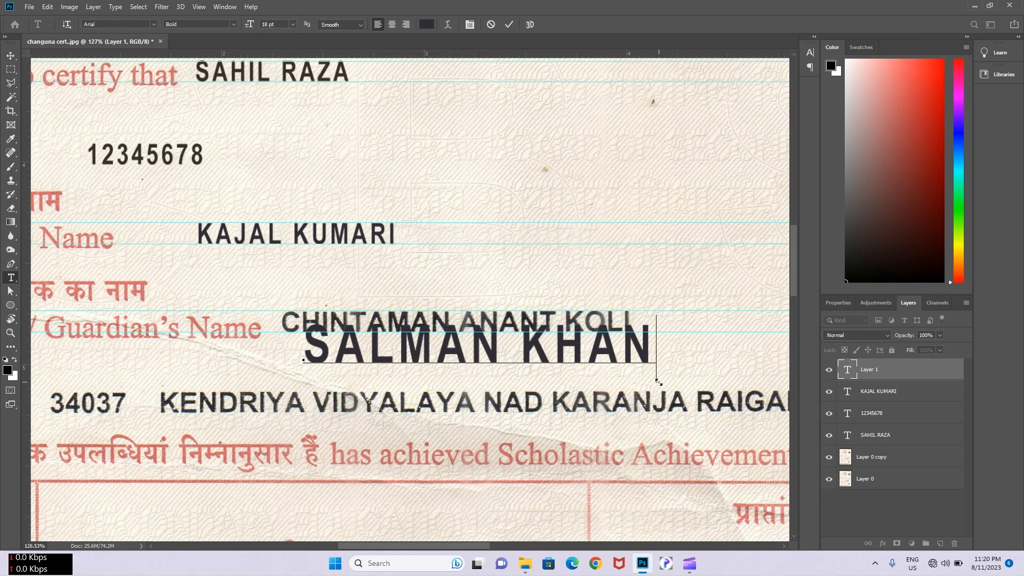
drag(659, 382, 458, 346)
scroll(391, 365, up, 3)
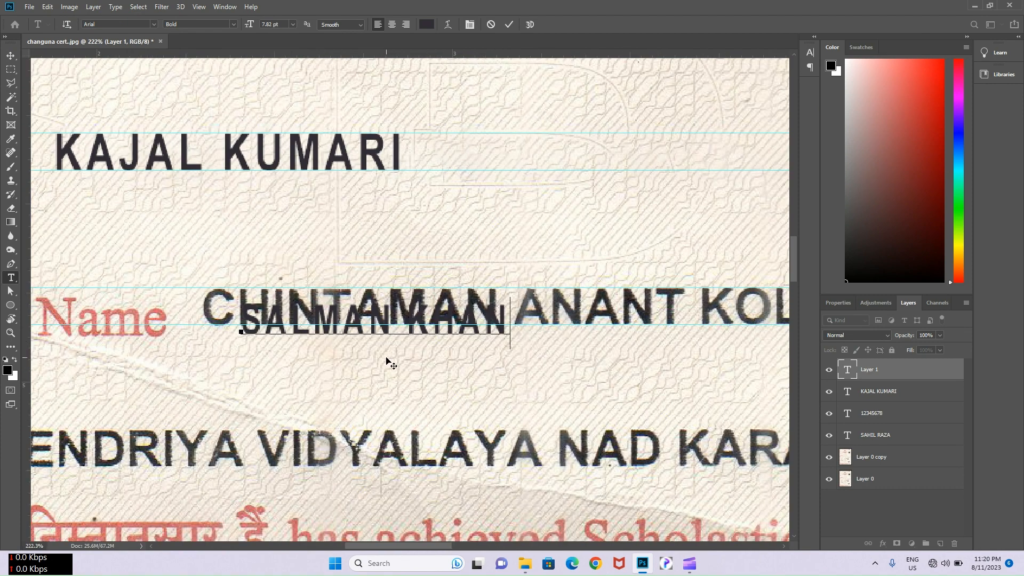
drag(391, 365, 347, 347)
drag(467, 331, 534, 360)
click(509, 25)
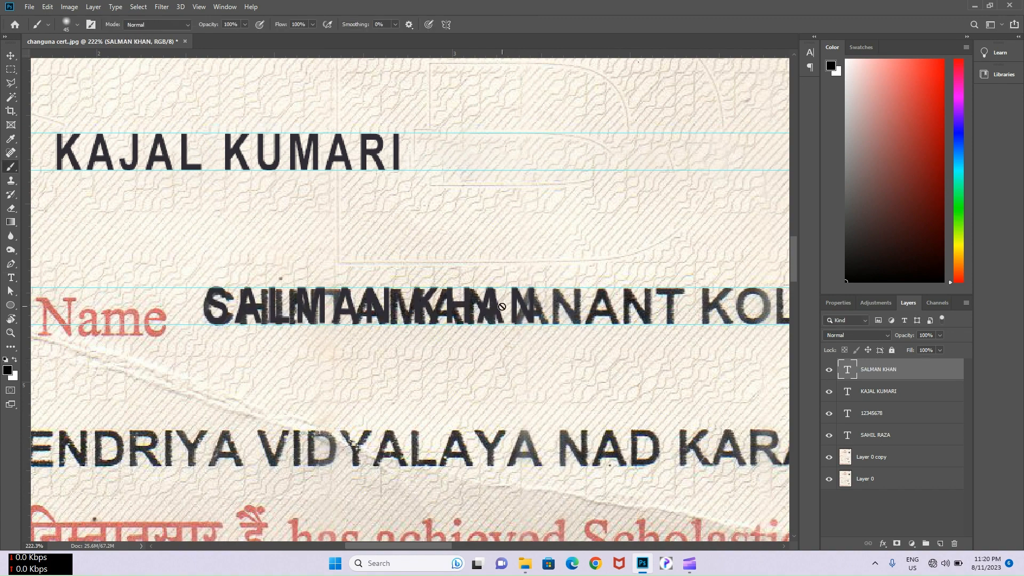
- Content-aware fill the whole original guardian name line on the scanned layer
key(v)
click(419, 267)
key(m)
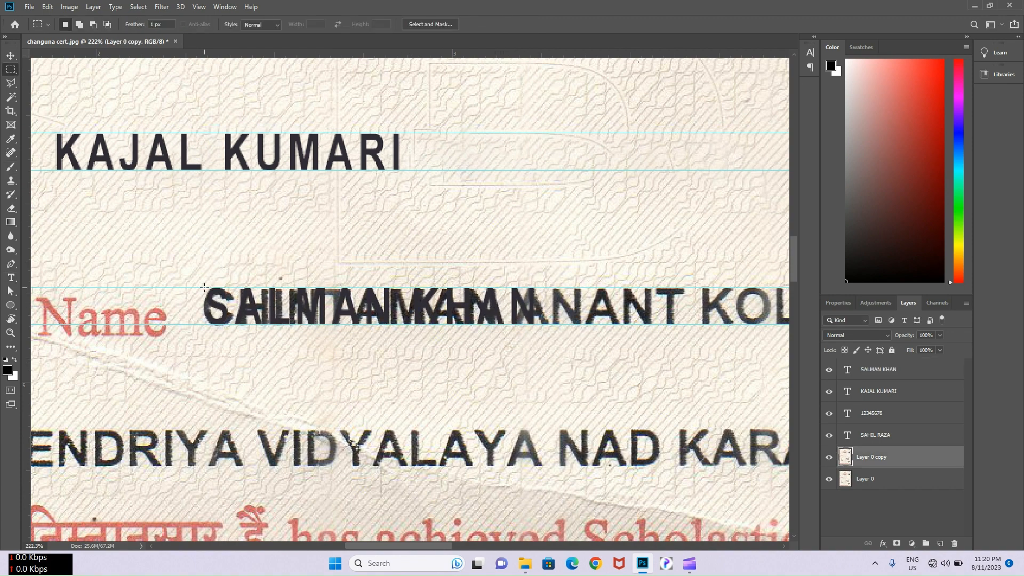
drag(319, 330, 757, 330)
right_click(723, 312)
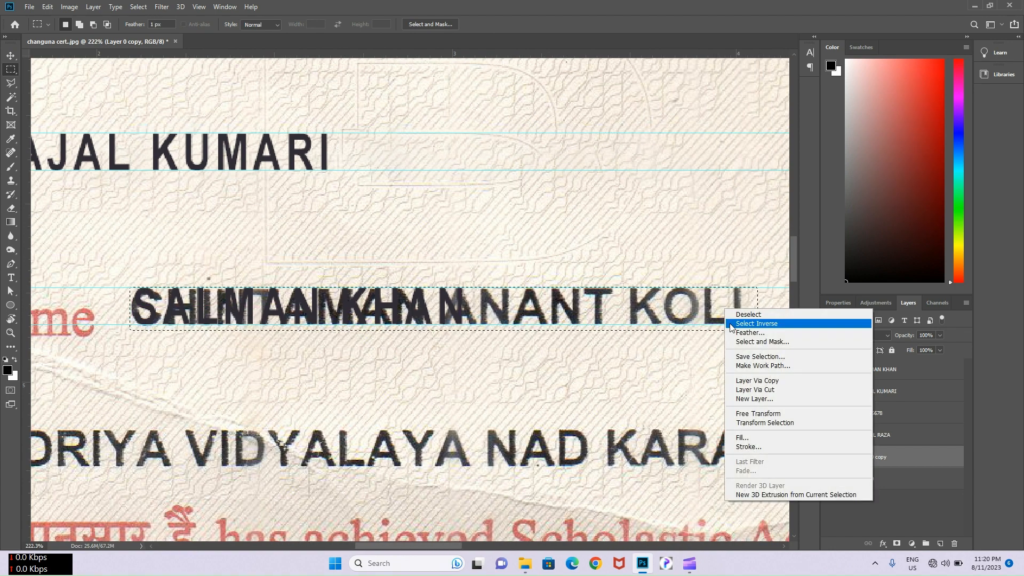
click(749, 431)
click(479, 286)
key(ctrl+d)
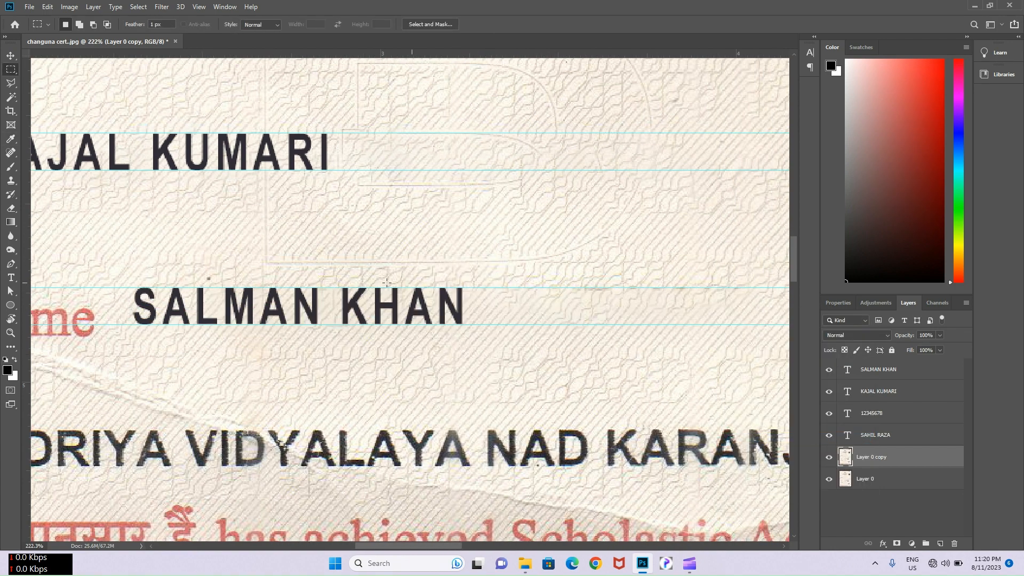
- Content-aware fill the leftover traces around the new name, then view the whole certificate
drag(457, 303, 469, 304)
right_click(456, 297)
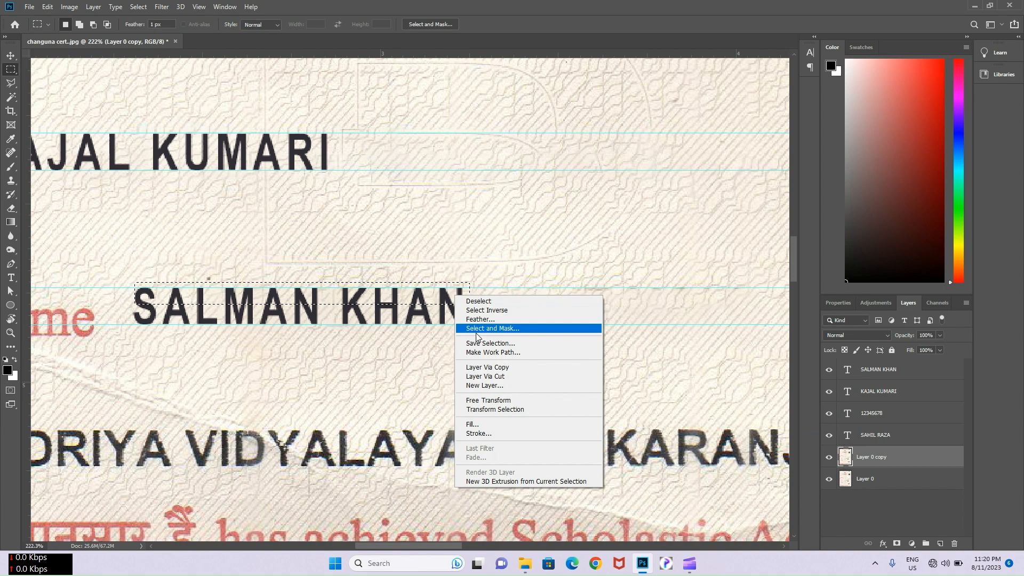
click(497, 424)
click(478, 287)
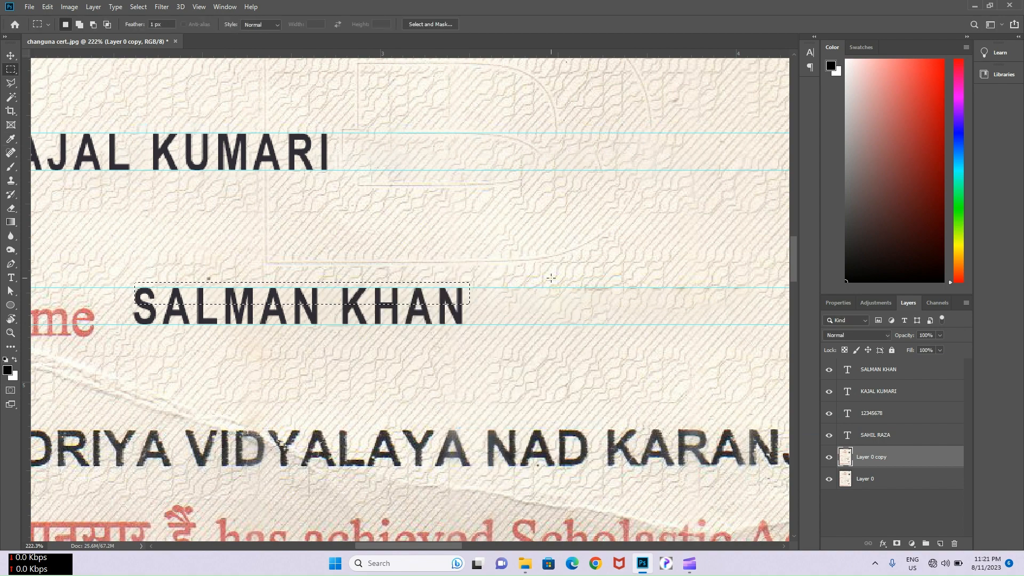
scroll(551, 272, down, 3)
key(v)
drag(536, 320, 533, 260)
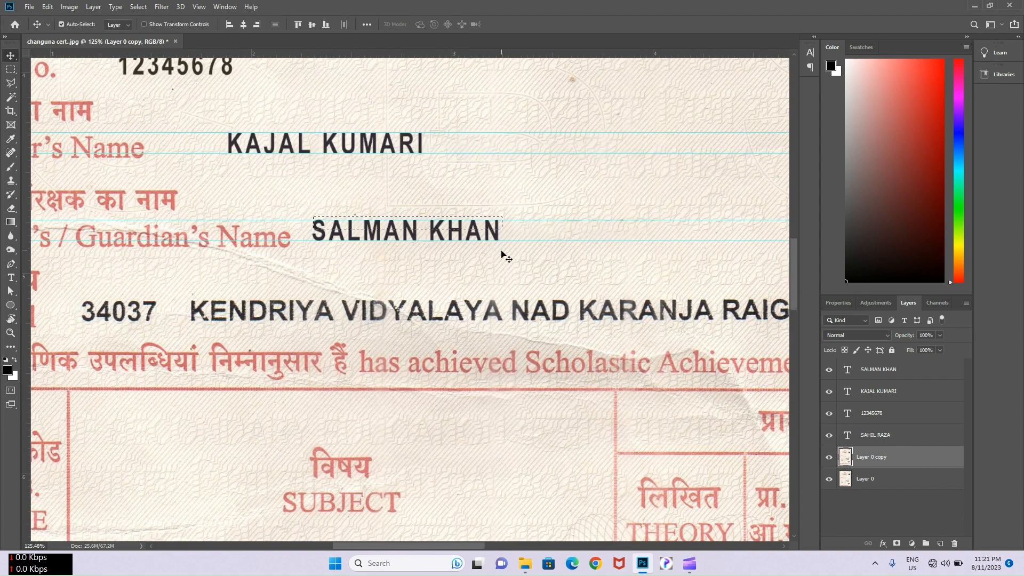
key(ctrl+d)
scroll(506, 258, down, 5)
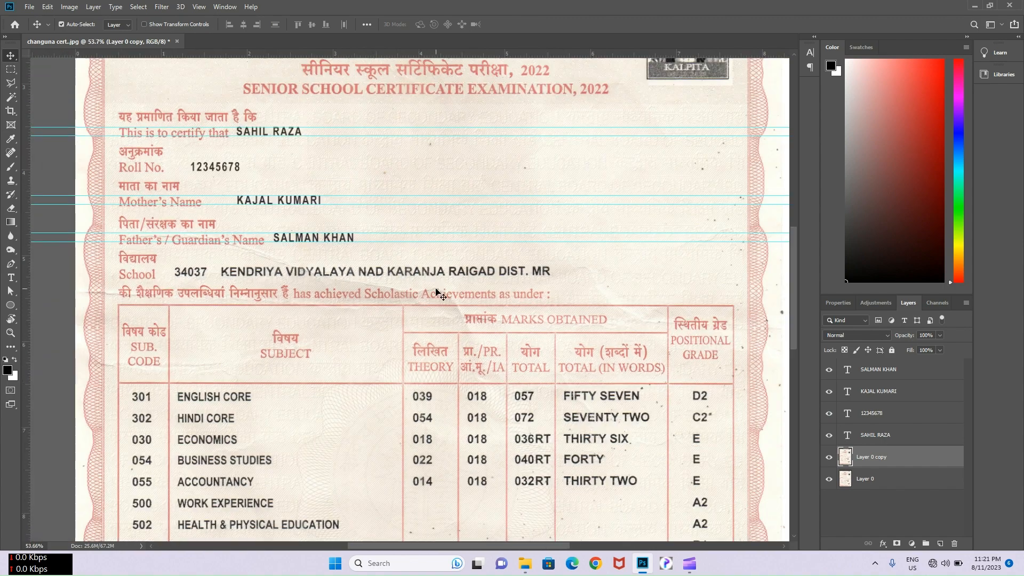
- Select the 4 of 054 in the scan to copy it over a 3
scroll(436, 292, down, 3)
scroll(426, 267, up, 4)
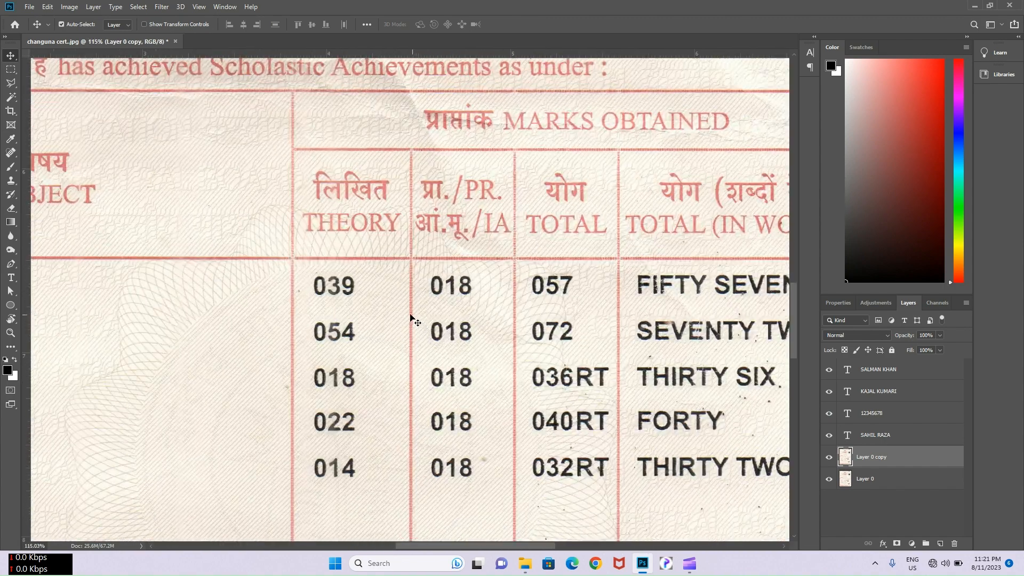
scroll(412, 319, up, 2)
scroll(368, 311, down, 3)
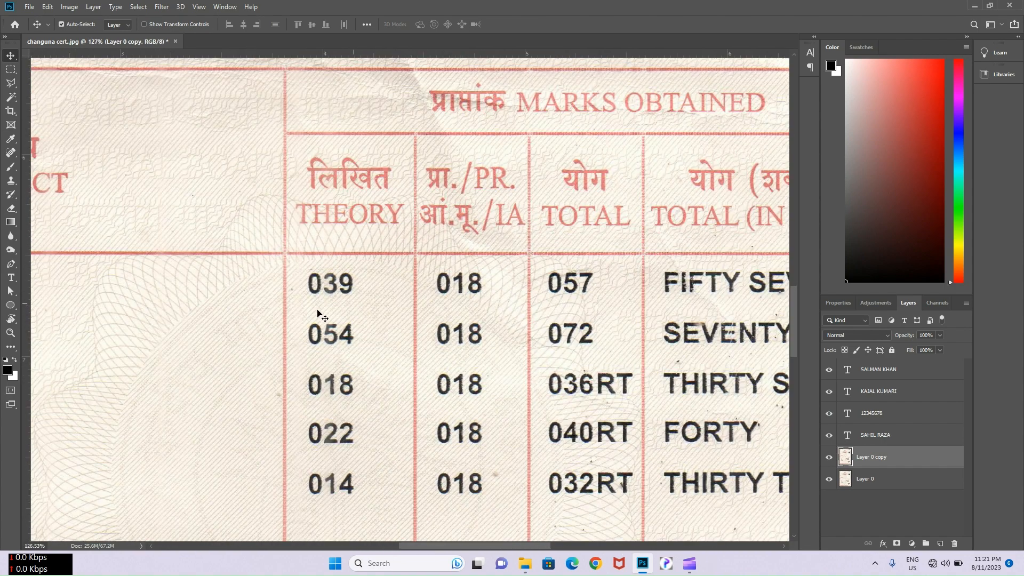
scroll(496, 299, up, 3)
scroll(513, 285, up, 2)
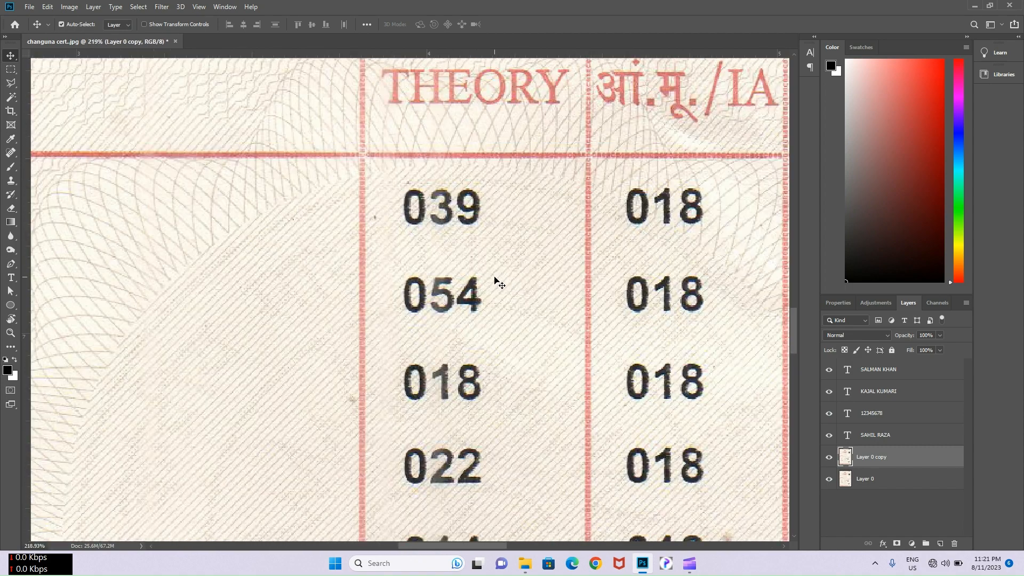
scroll(473, 288, up, 3)
key(m)
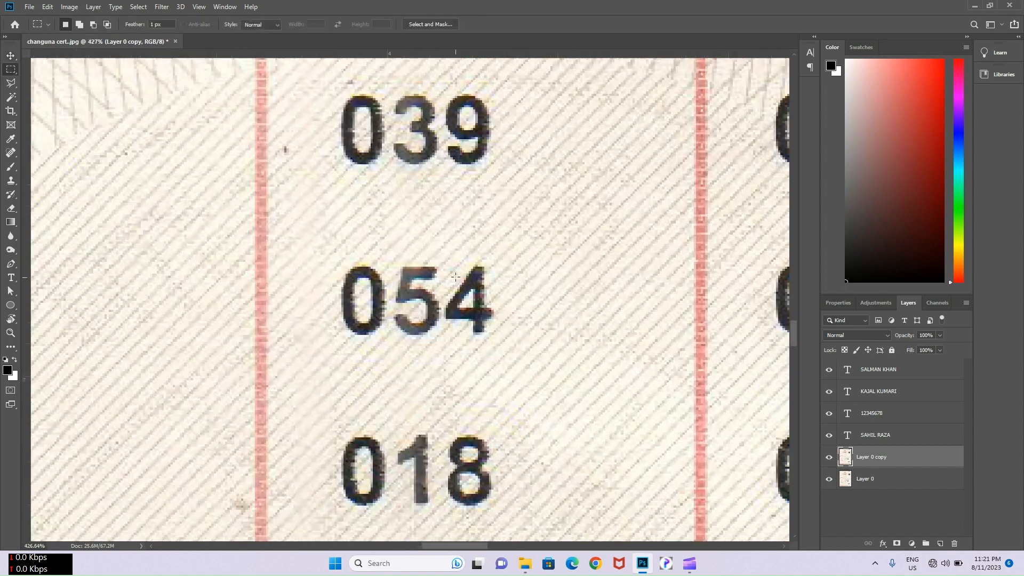
drag(454, 320, 437, 164)
key(v)
scroll(502, 142, down, 3)
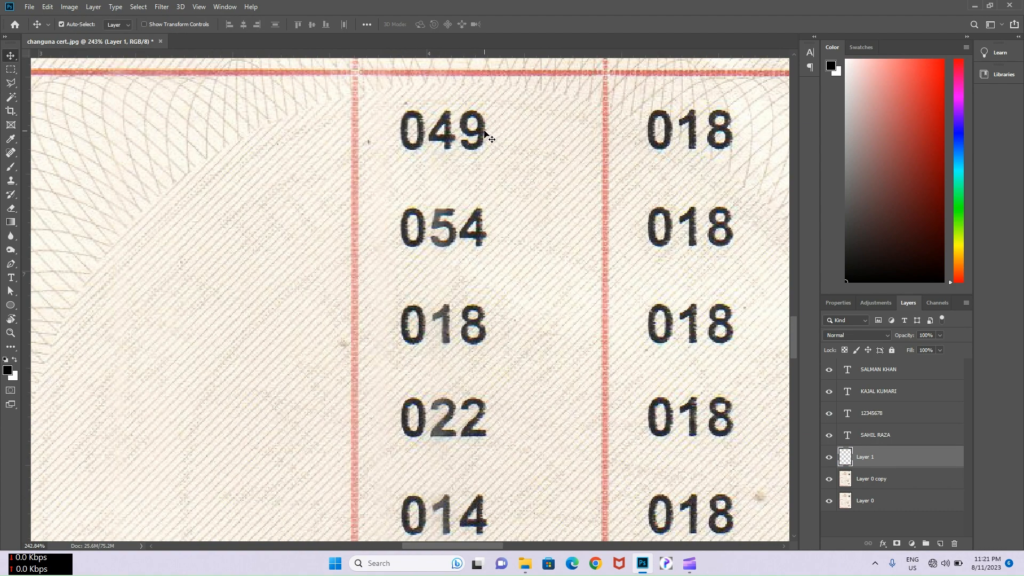
- Copy the 9 onto a new layer and flip it both ways so 049 reads 046
click(486, 134)
scroll(486, 136, up, 2)
key(m)
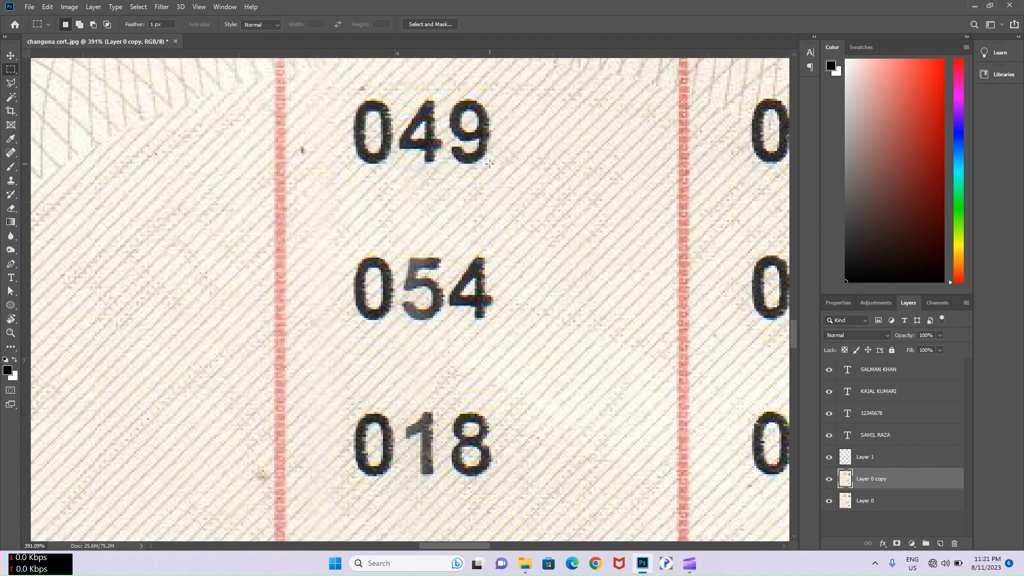
key(ctrl+shift+alt+n)
key(ctrl+t)
right_click(481, 150)
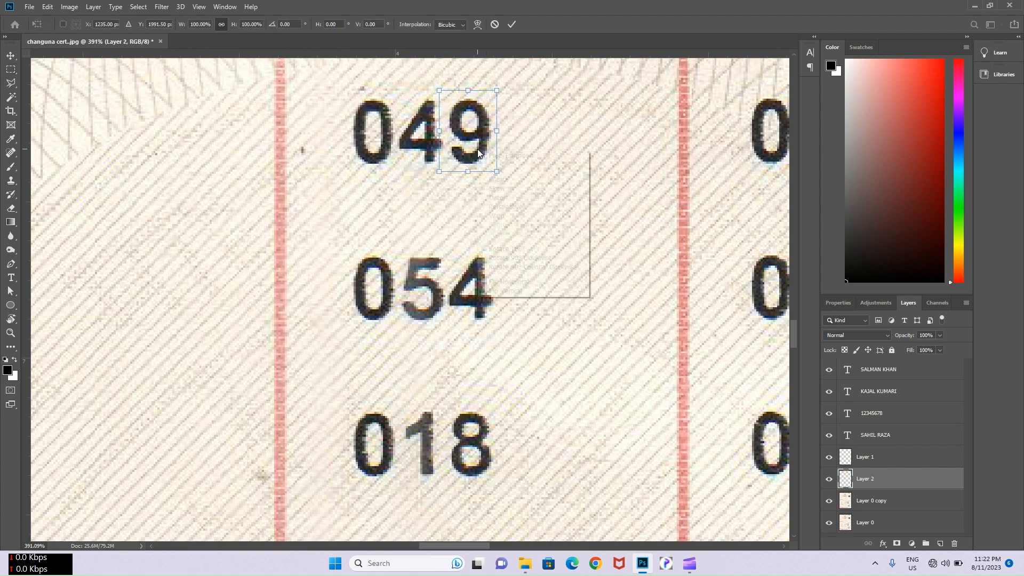
click(501, 278)
right_click(463, 148)
click(474, 288)
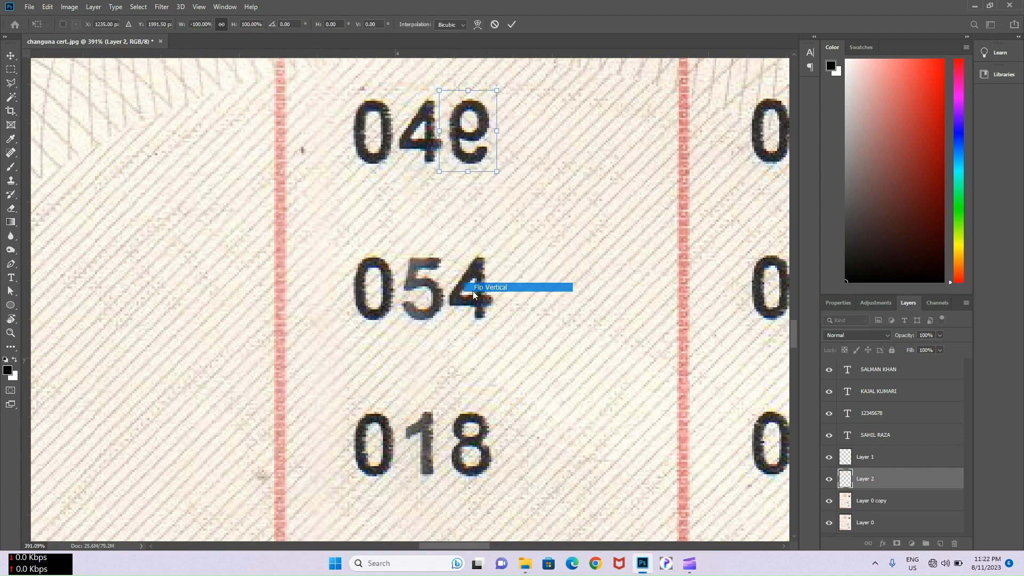
click(511, 24)
- Copy the 5 of 054 onto a new layer and nudge it into alignment
scroll(496, 128, down, 2)
scroll(491, 137, up, 2)
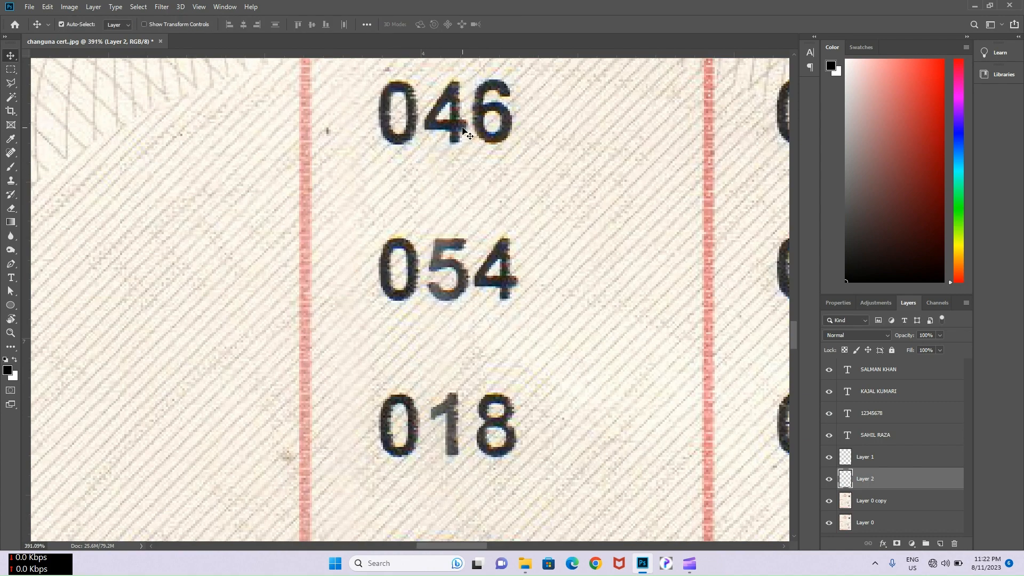
scroll(502, 230, down, 1)
scroll(503, 231, down, 2)
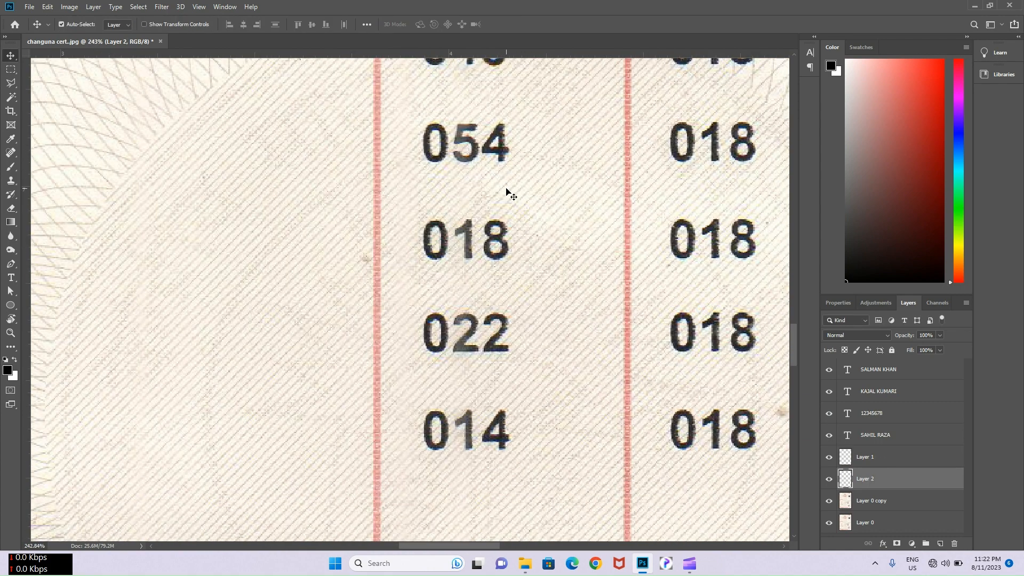
click(466, 160)
scroll(467, 160, up, 2)
key(m)
drag(441, 105, 493, 334)
key(ctrl+j)
key(v)
key(Left)
key(Down)
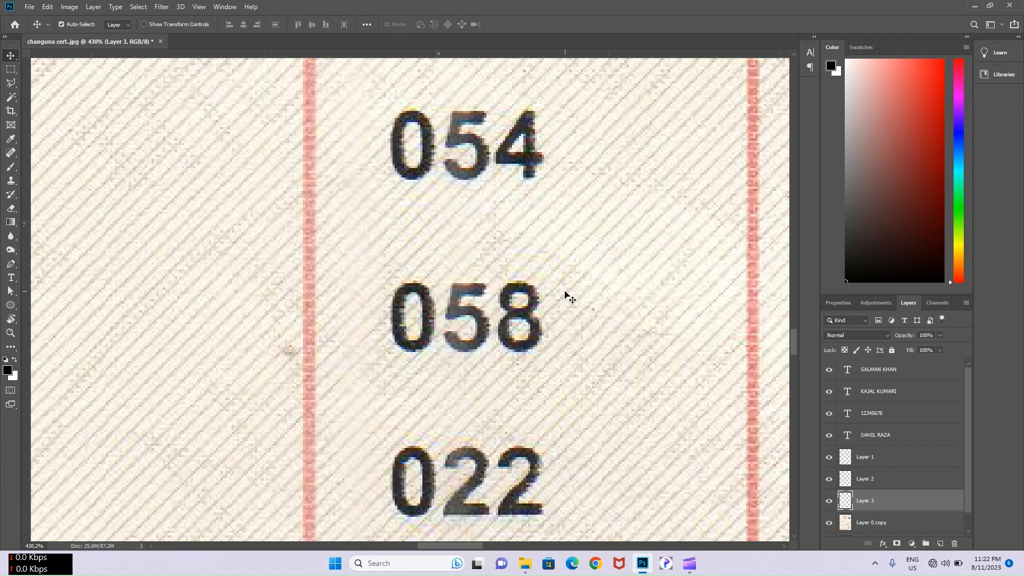
key(Left)
- Duplicate the 6 layer over both 2s of 022, making 066
scroll(567, 293, down, 1)
drag(567, 293, 565, 257)
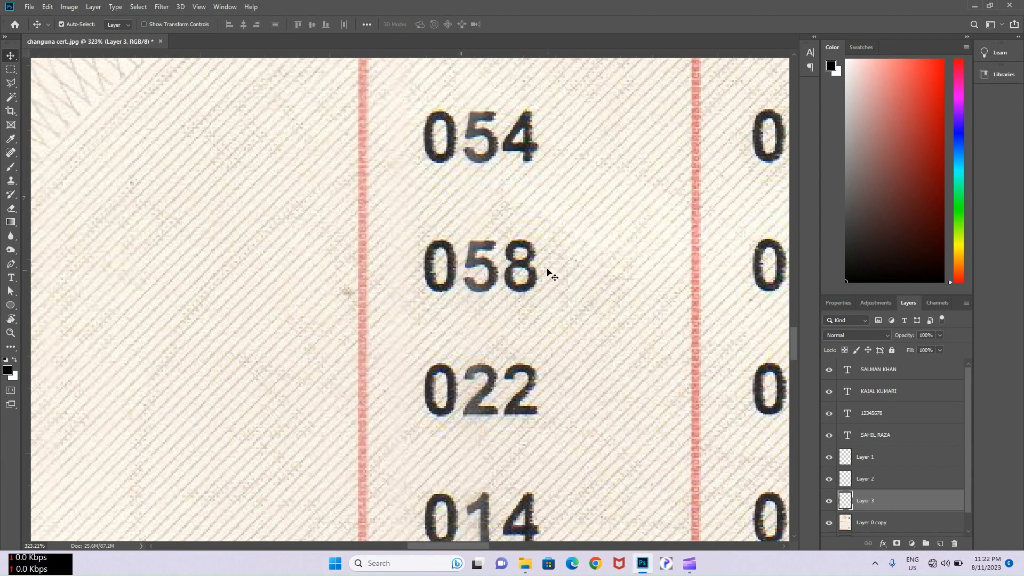
scroll(552, 273, down, 2)
scroll(542, 235, up, 2)
click(533, 156)
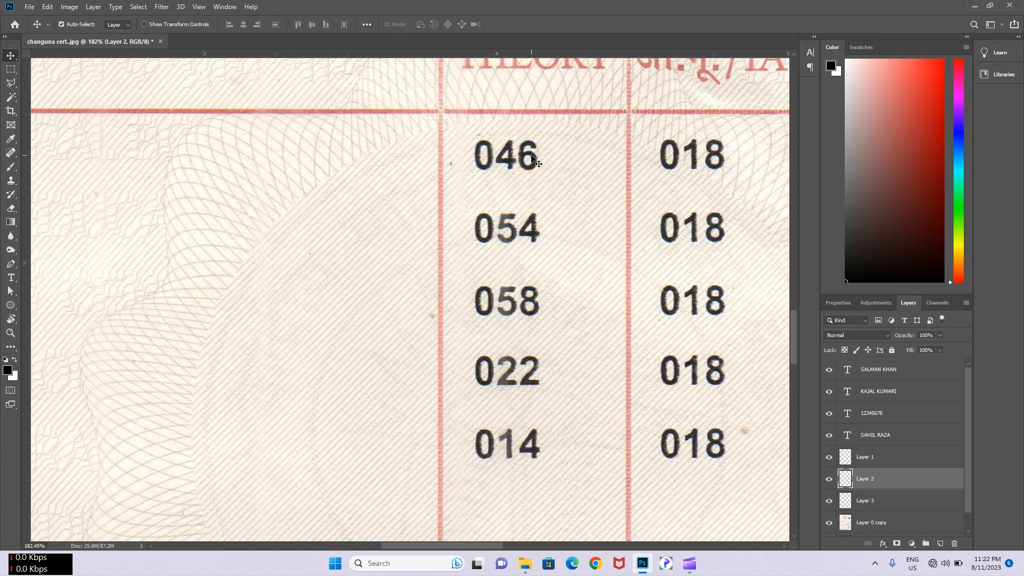
drag(534, 155, 515, 370)
scroll(547, 300, up, 2)
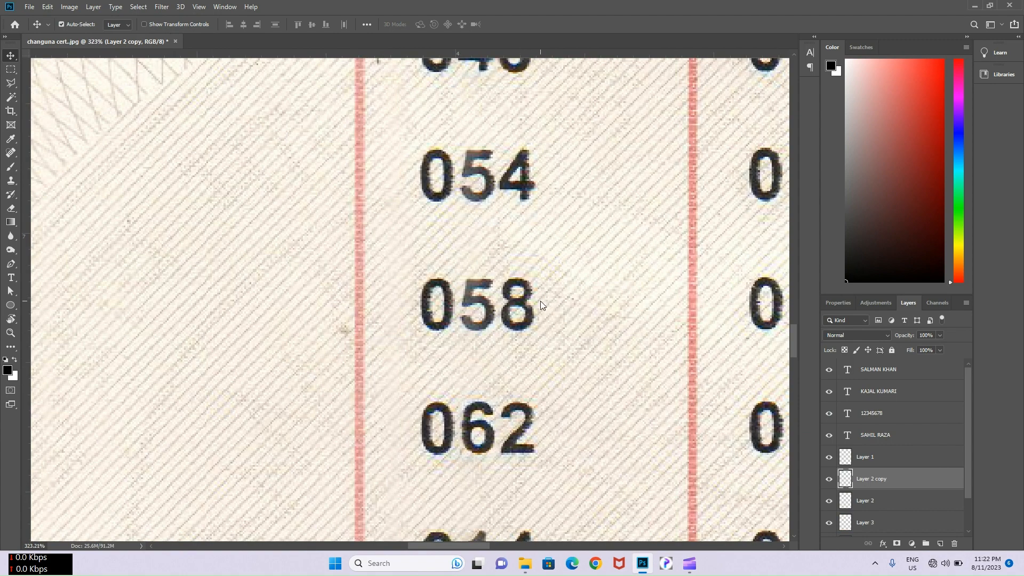
key(Left)
key(Down)
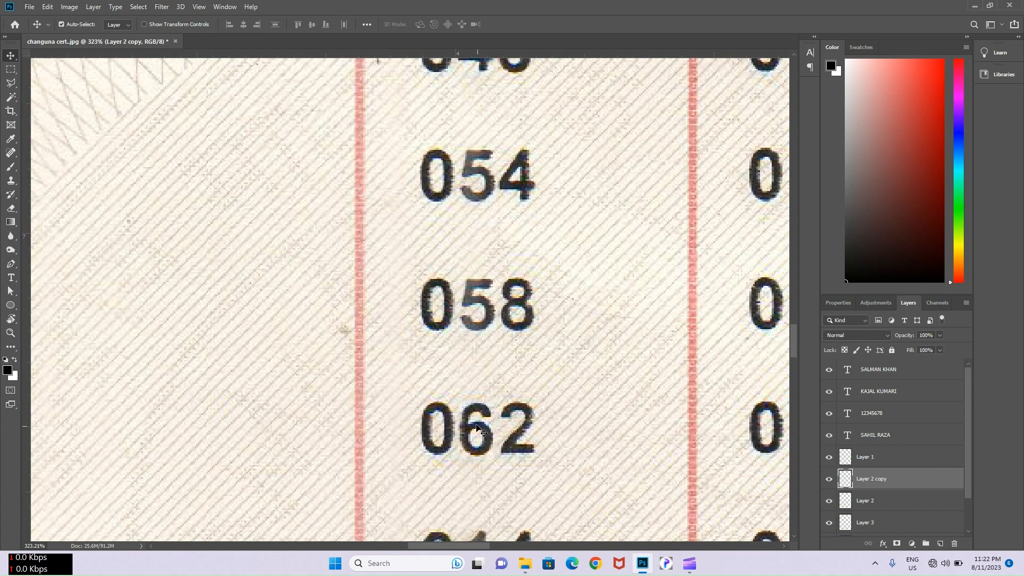
drag(472, 435, 522, 425)
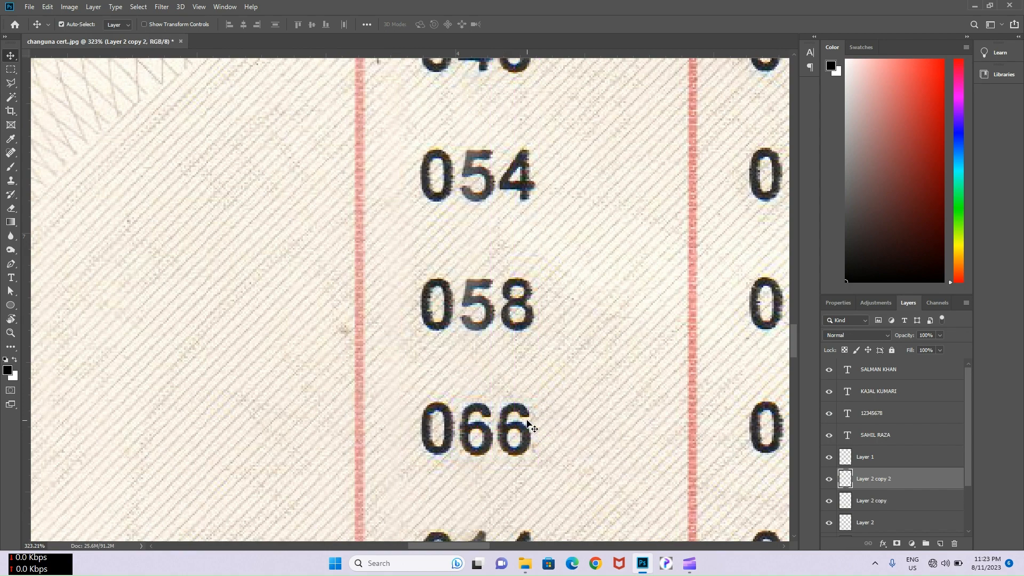
- Flip the last 6 horizontally and vertically into a 9 so the mark reads 069
key(ctrl+t)
right_click(525, 421)
click(533, 408)
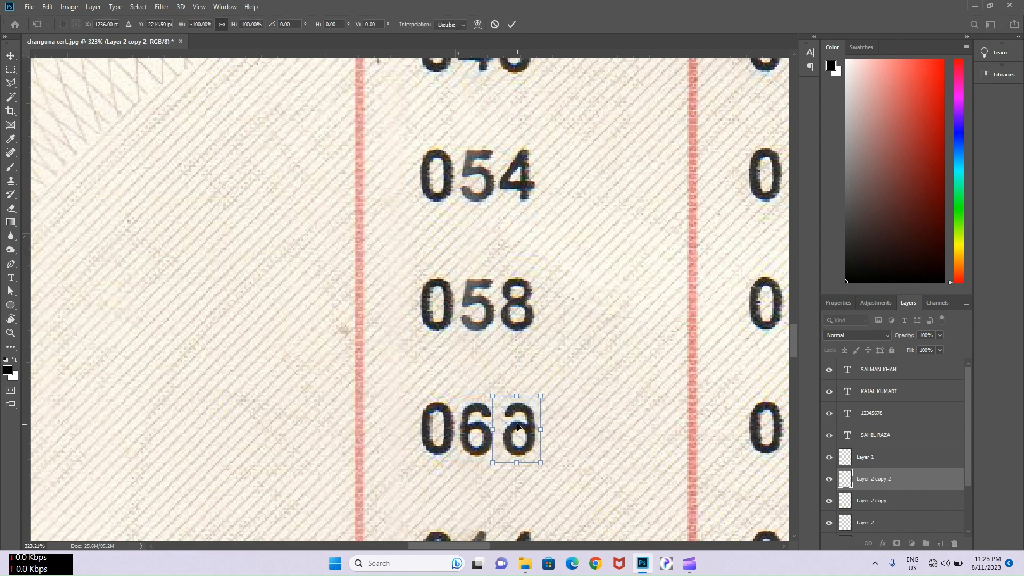
right_click(533, 414)
click(555, 417)
click(511, 24)
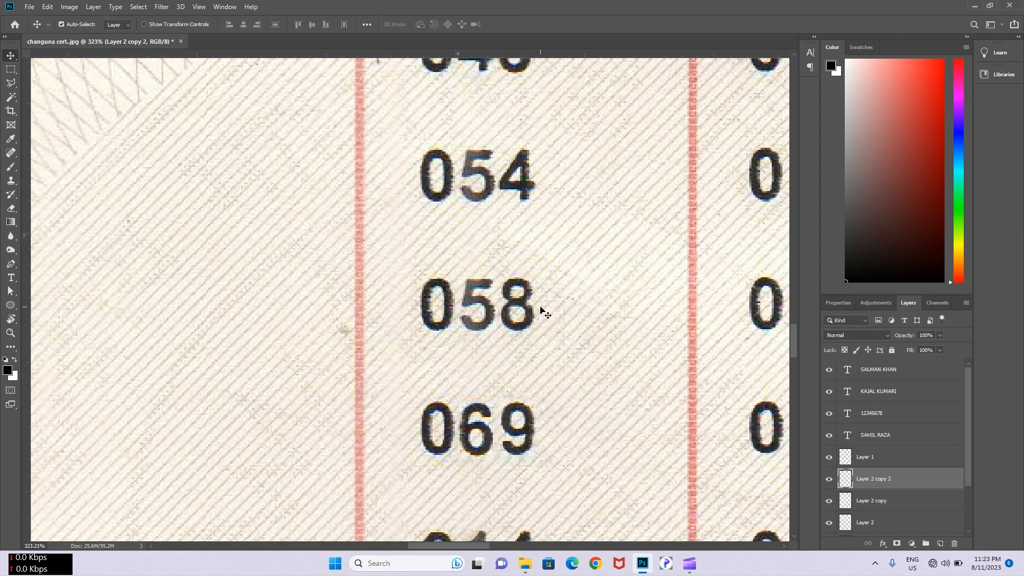
scroll(539, 309, down, 3)
scroll(541, 261, down, 3)
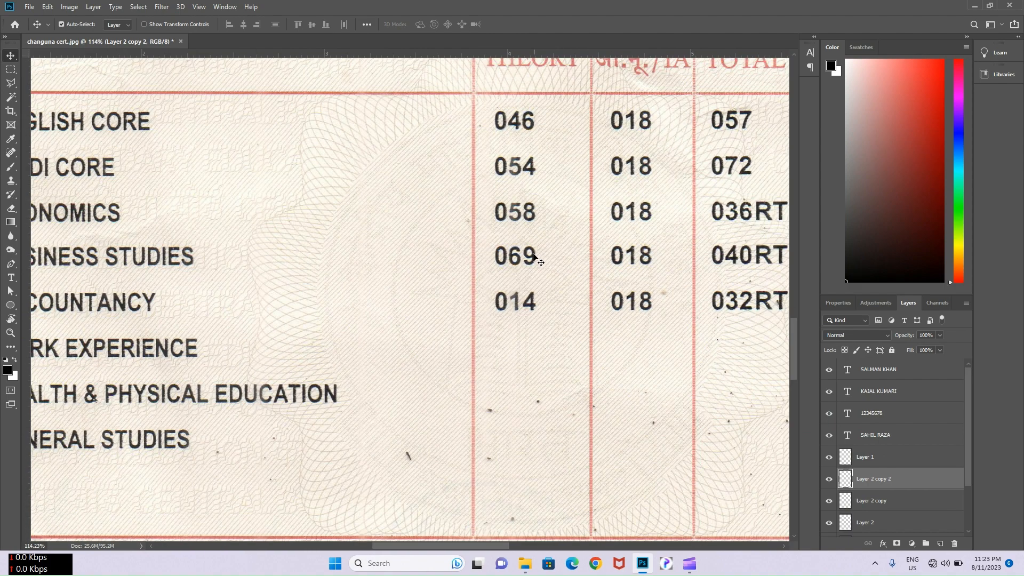
scroll(736, 152, up, 5)
- Copy the 7 of 057 onto a new layer and align it over 014
click(608, 163)
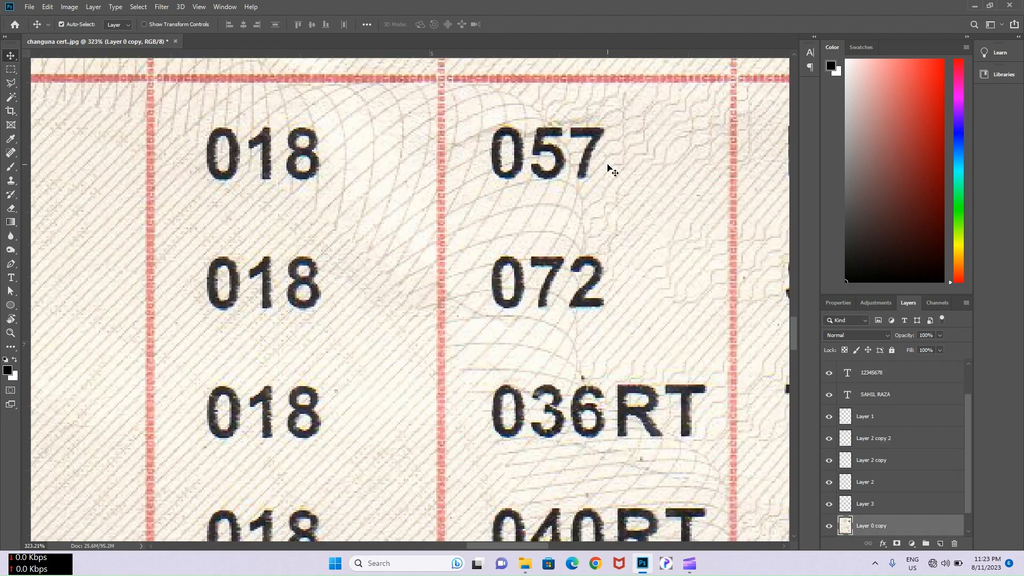
key(m)
drag(569, 124, 237, 447)
scroll(608, 184, down, 3)
key(v)
scroll(237, 447, up, 3)
key(Down)
key(Down)
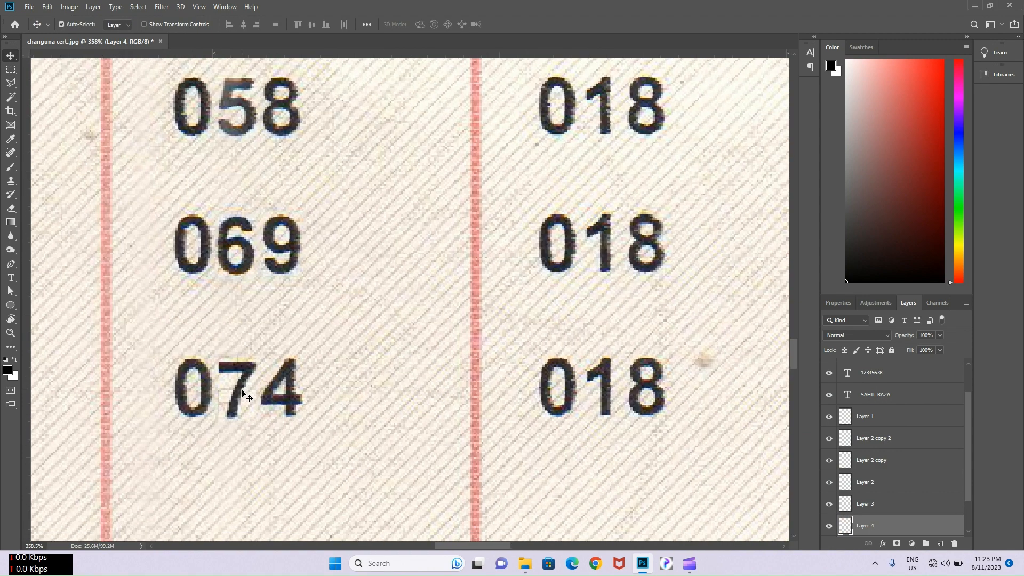
key(Up)
- Duplicate the 5 layer over the 4 so the Accountancy mark reads 075
click(238, 111)
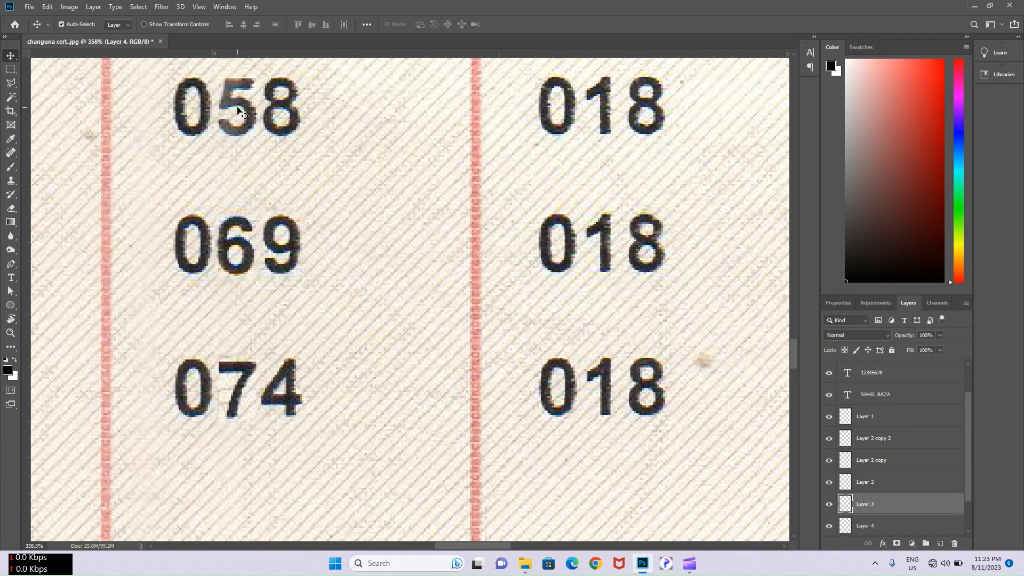
drag(258, 141, 302, 419)
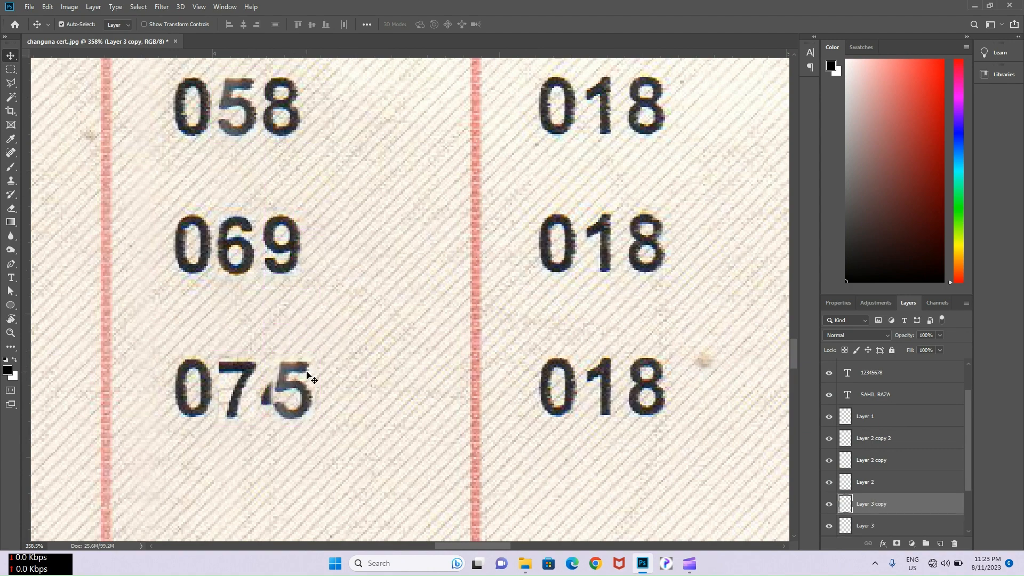
key(Left)
key(Left)
click(307, 333)
scroll(315, 320, down, 6)
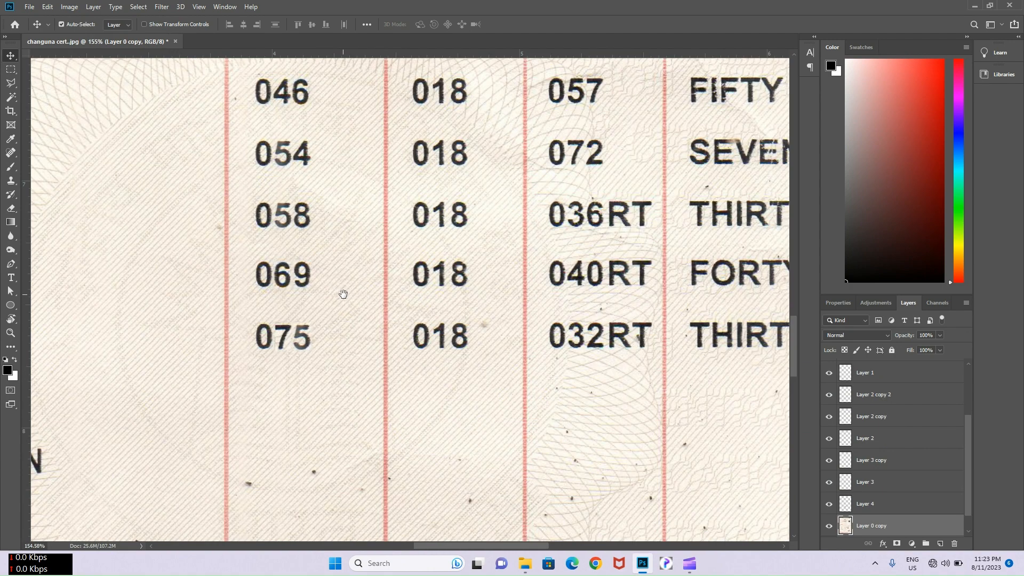
drag(433, 235, 390, 305)
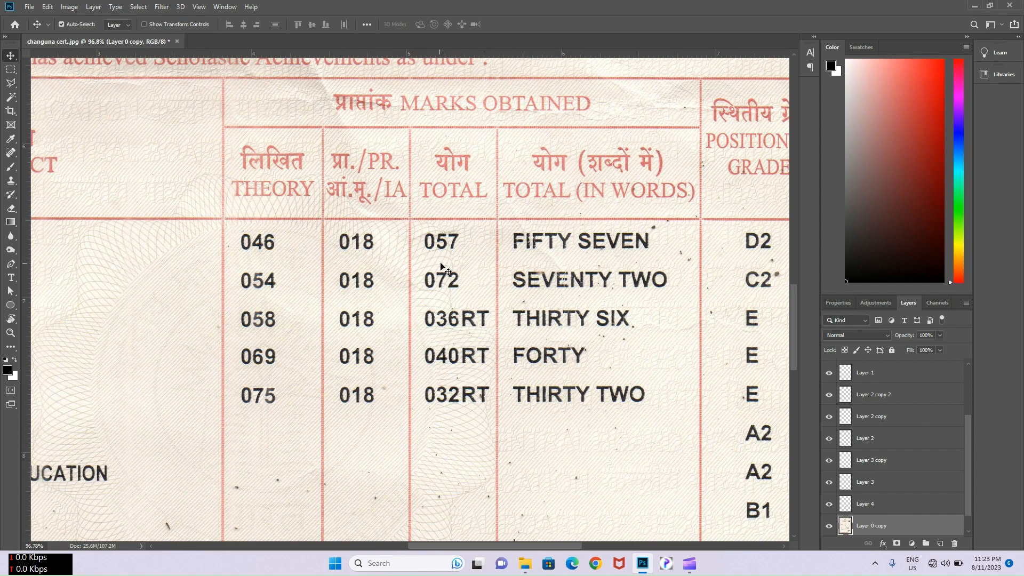
scroll(442, 265, up, 3)
- Copy the 6 from 036RT onto a new layer and nudge it into line
scroll(456, 228, up, 2)
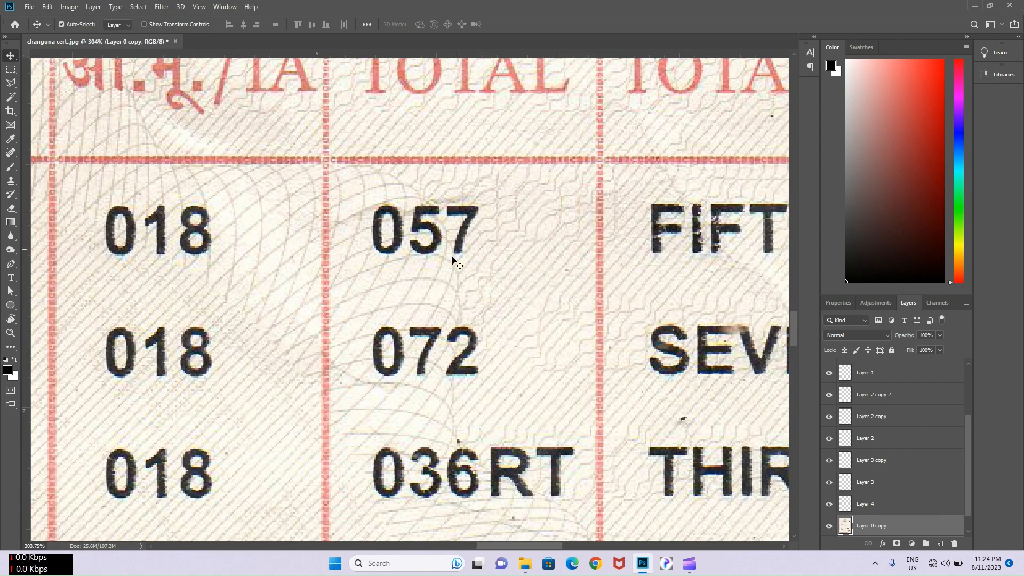
scroll(455, 258, down, 2)
key(m)
drag(426, 366, 428, 171)
key(ctrl+j)
key(v)
key(Up)
key(Up)
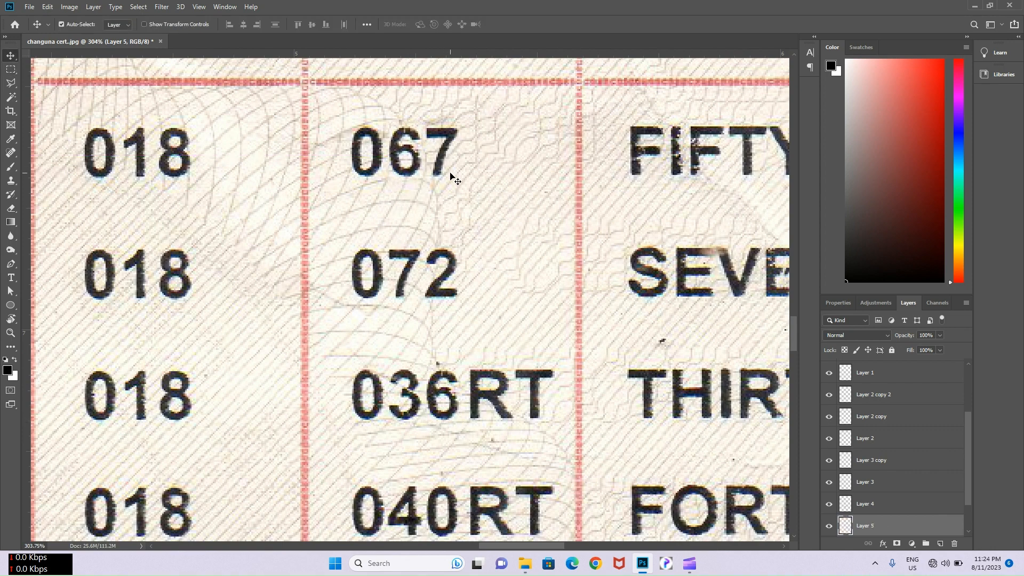
- Copy the 4 from 040RT and position it over the 7 so the total reads 064
drag(420, 507, 415, 442)
click(397, 459)
scroll(398, 458, up, 5)
key(m)
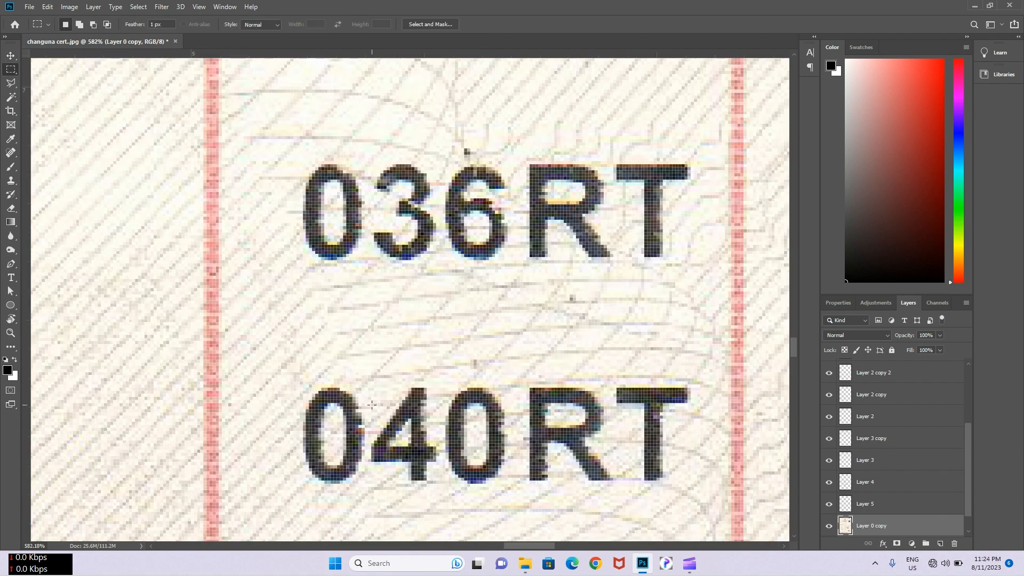
drag(372, 379, 438, 183)
key(ctrl+j)
key(v)
scroll(436, 483, down, 4)
drag(544, 173, 539, 311)
drag(433, 313, 514, 202)
key(Up)
key(Left)
- Clone out the stray mark between the 6 and 4 with a smaller stamp brush
key(Caps_Lock)
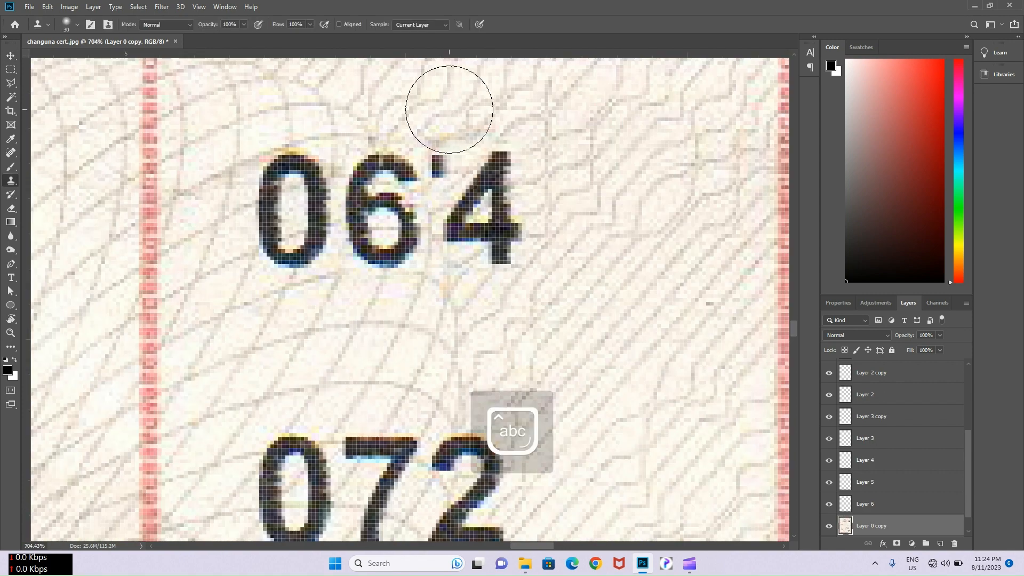
key(bracketleft)
alt+click(440, 104)
click(437, 159)
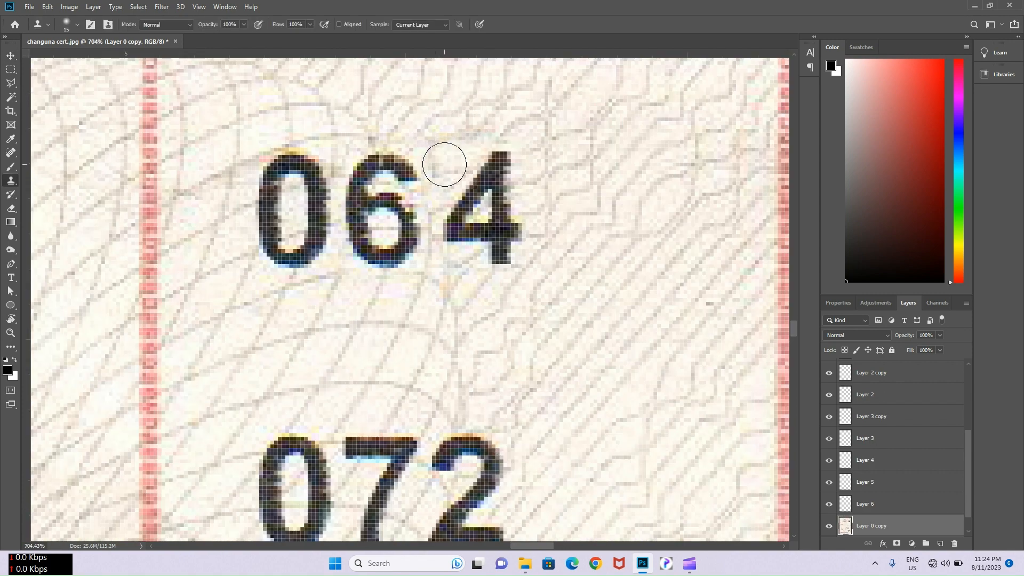
scroll(459, 126, down, 2)
right_click(19, 182)
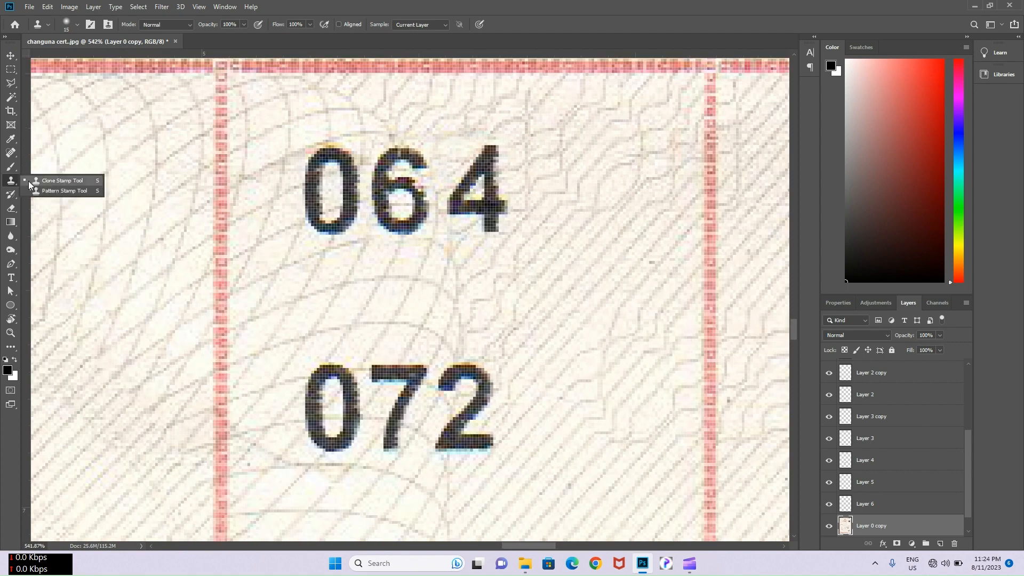
click(28, 180)
scroll(480, 141, down, 2)
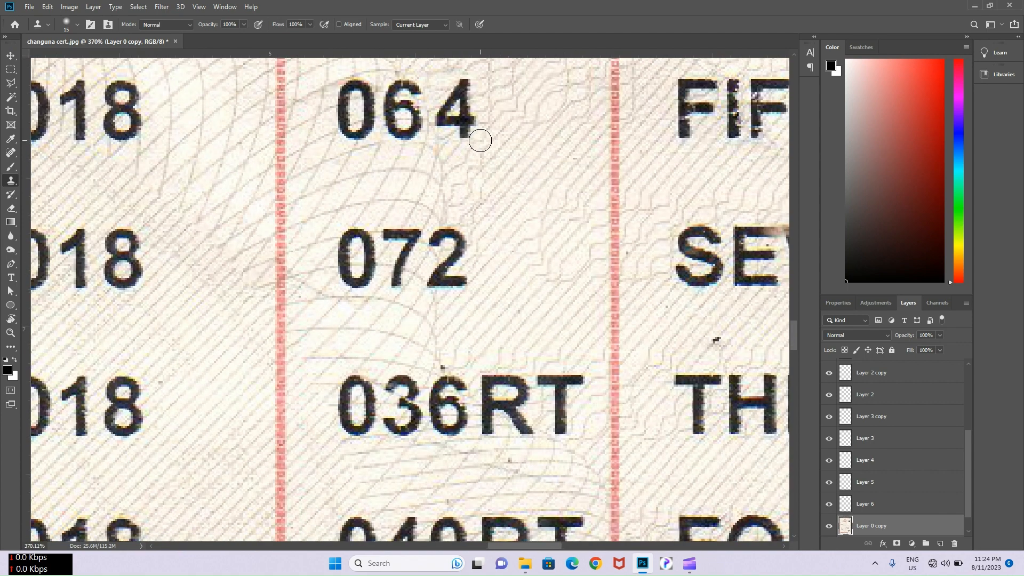
- Copy the 7 from 072 onto a new layer and position it over the 3 of 036RT
key(v)
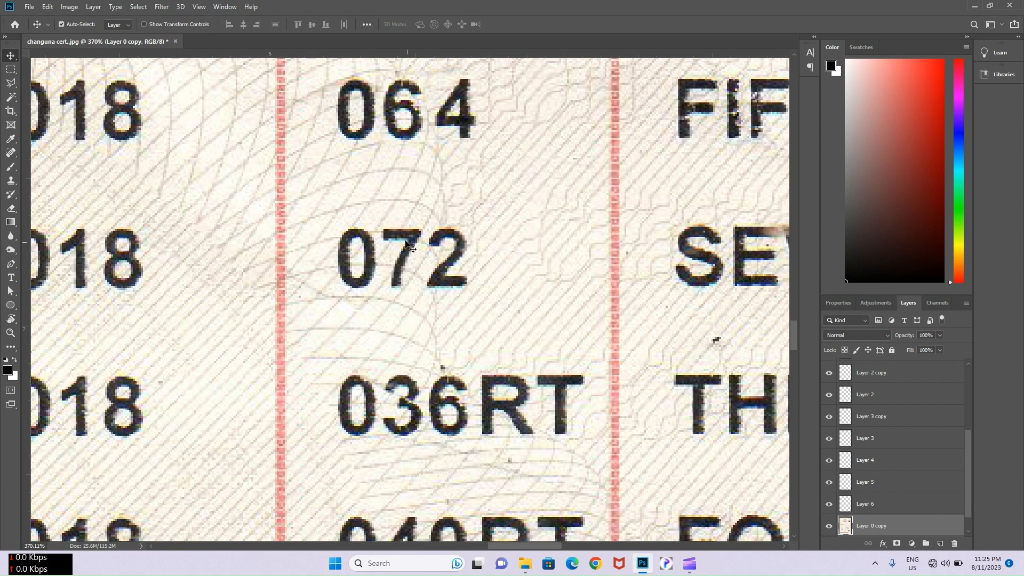
scroll(399, 255, up, 2)
key(m)
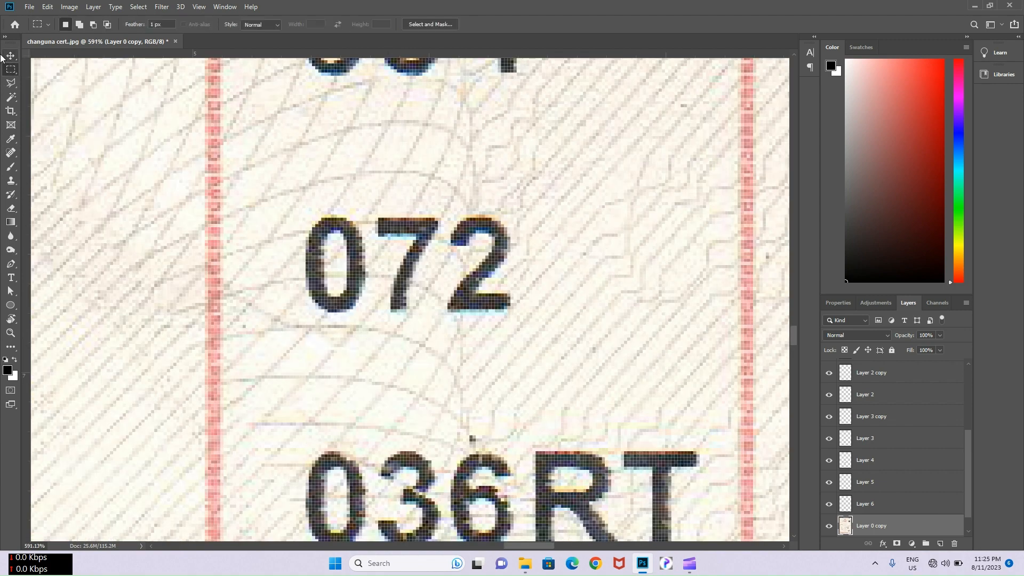
drag(369, 212, 438, 309)
key(ctrl+j)
key(v)
drag(416, 297, 417, 533)
scroll(438, 320, down, 3)
key(Left)
key(Right)
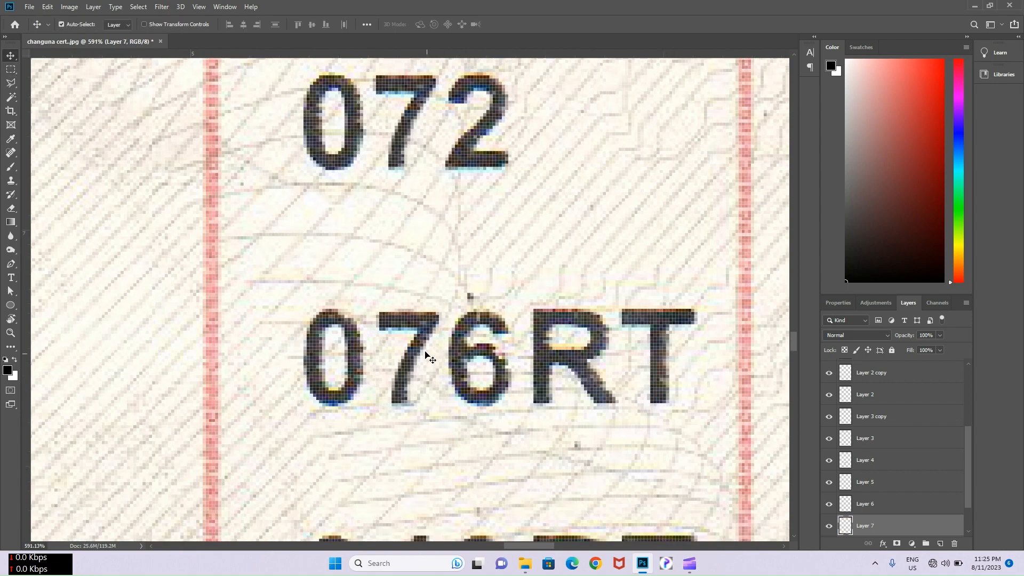
- Erase the RT after 076 on the background scan with Content-Aware Fill
click(425, 272)
drag(546, 281, 592, 391)
key(m)
right_click(554, 376)
click(557, 306)
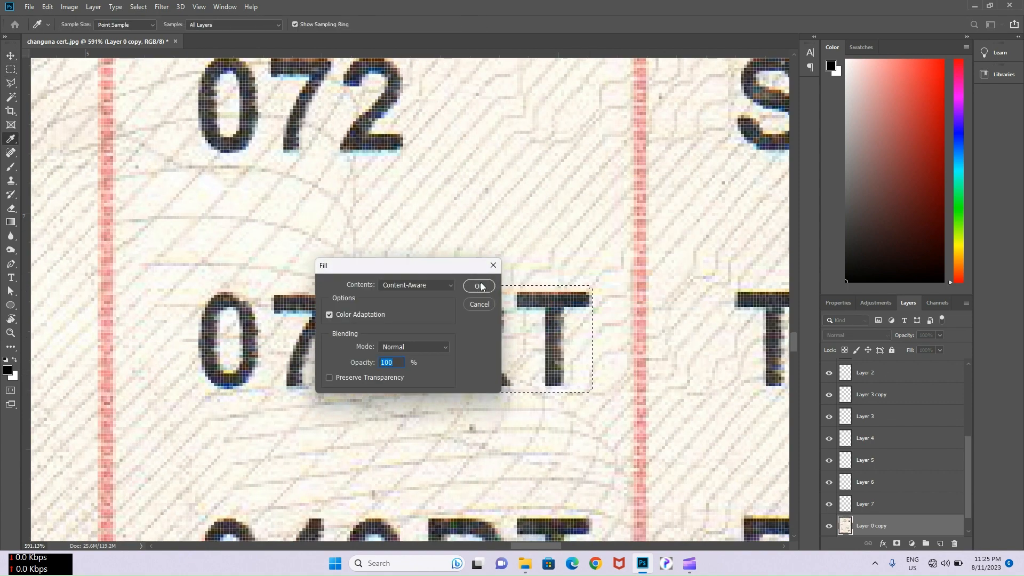
click(481, 286)
- Content-Aware Fill the two leftover stray characters after 076 and deselect
drag(481, 288, 416, 392)
right_click(459, 384)
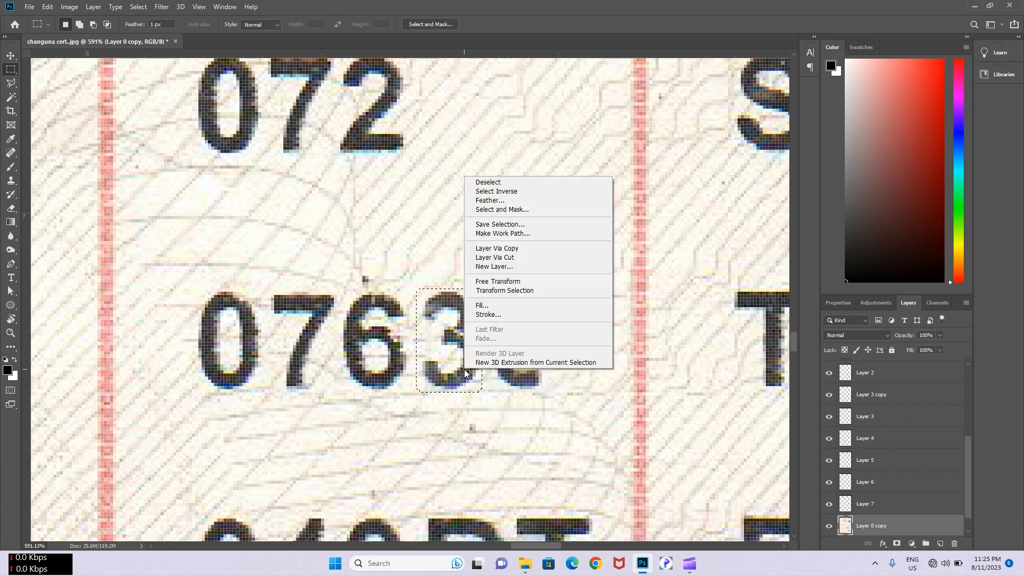
click(468, 312)
key(Return)
drag(485, 283, 548, 388)
right_click(533, 367)
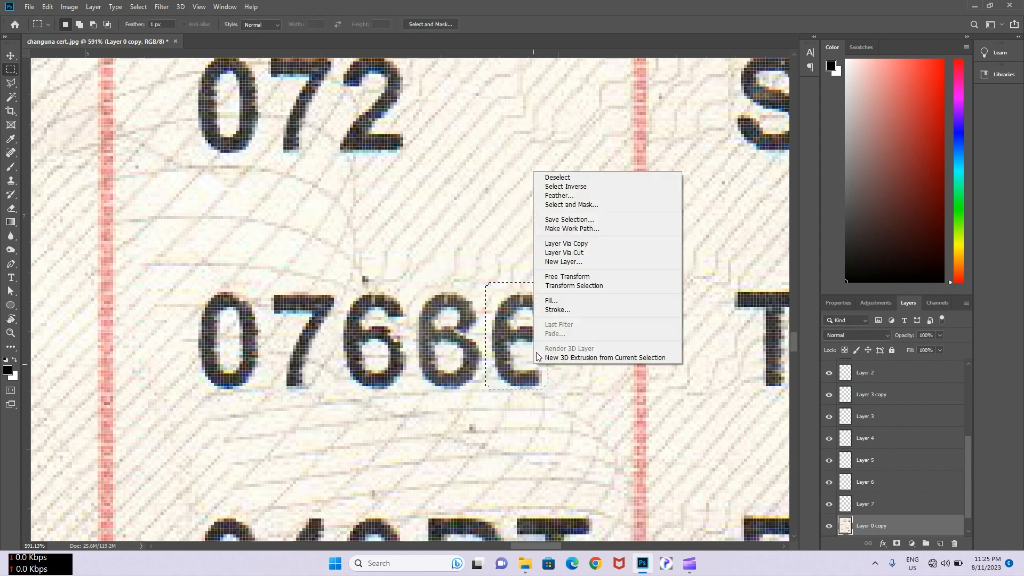
click(539, 298)
click(479, 287)
key(ctrl+d)
- Clone paper texture over remaining smudges beside 076, undoing unwanted strokes
key(s)
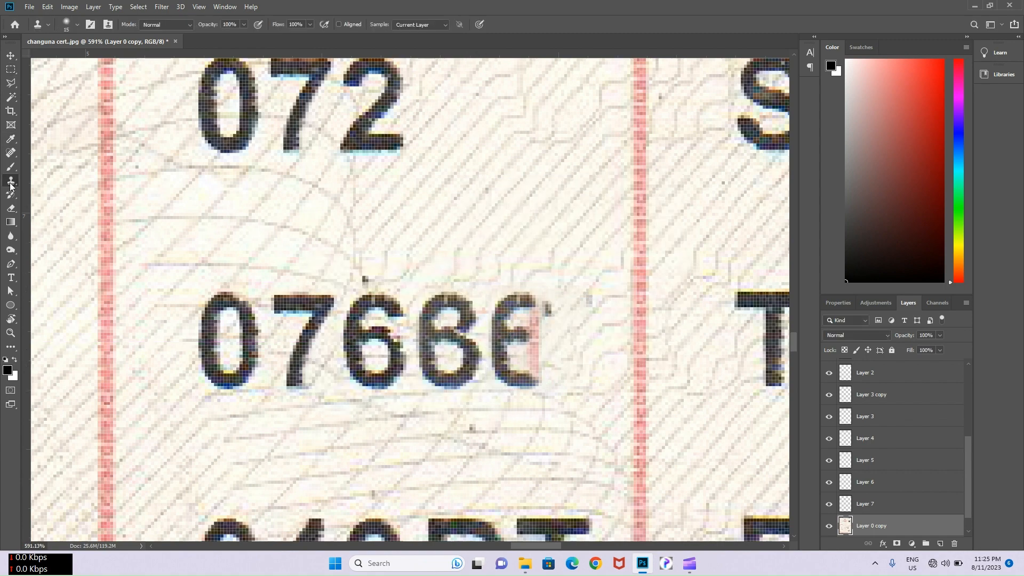
mouse_move(506, 304)
mouse_down()
mouse_move(504, 335)
mouse_move(524, 372)
mouse_move(539, 305)
mouse_move(582, 300)
mouse_move(507, 330)
mouse_move(481, 370)
mouse_move(436, 371)
mouse_move(432, 307)
mouse_move(466, 281)
mouse_move(468, 362)
mouse_up()
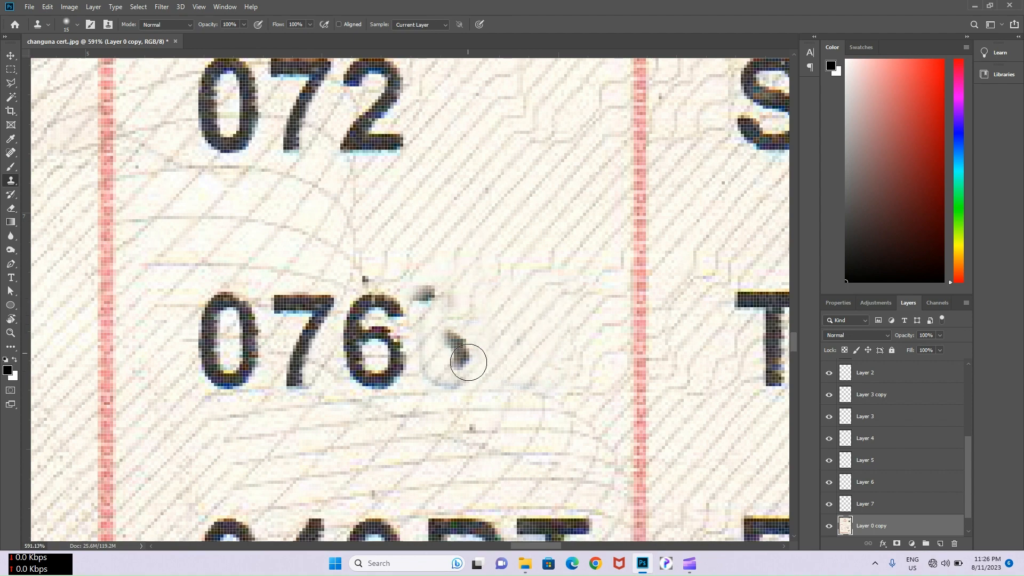
mouse_move(454, 288)
mouse_down()
mouse_move(427, 350)
mouse_move(423, 284)
mouse_move(446, 253)
mouse_move(385, 228)
mouse_up()
scroll(446, 251, down, 2)
key(ctrl+z)
alt+click(477, 203)
key(ctrl+z)
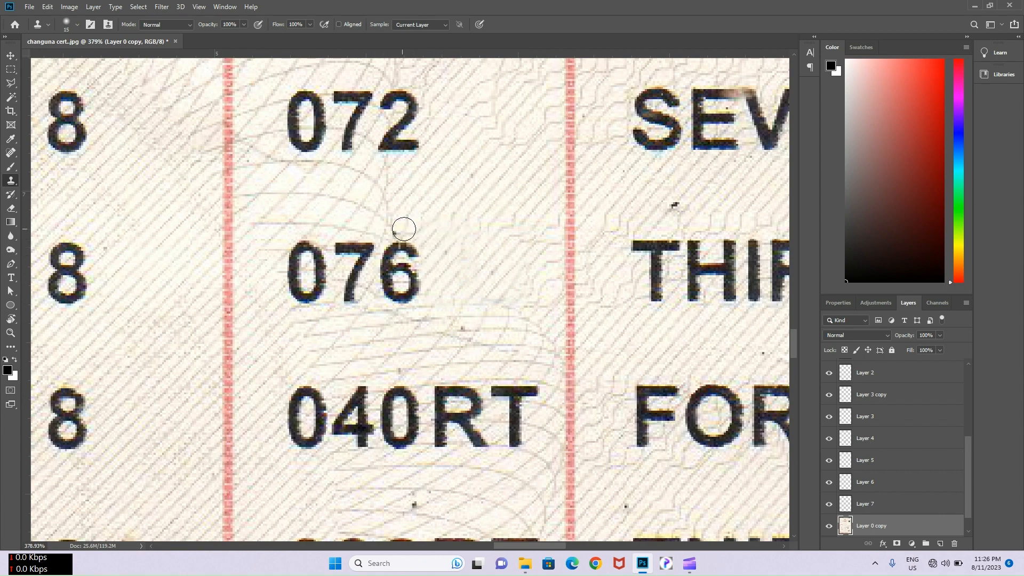
scroll(407, 226, down, 2)
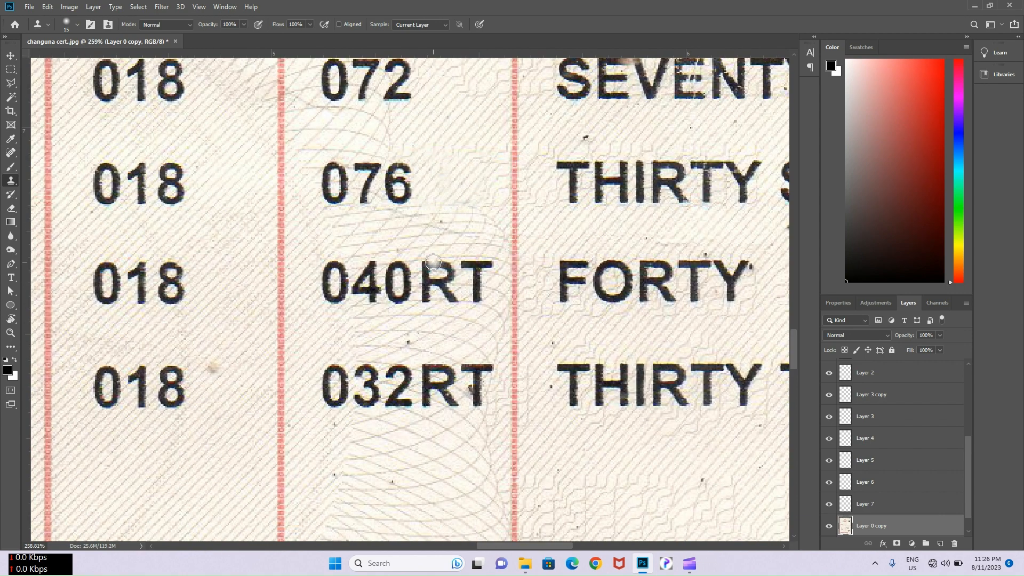
- Move the copied 7 over the 0 and nudge it into line, making 047RT
scroll(433, 262, down, 2)
key(v)
click(386, 202)
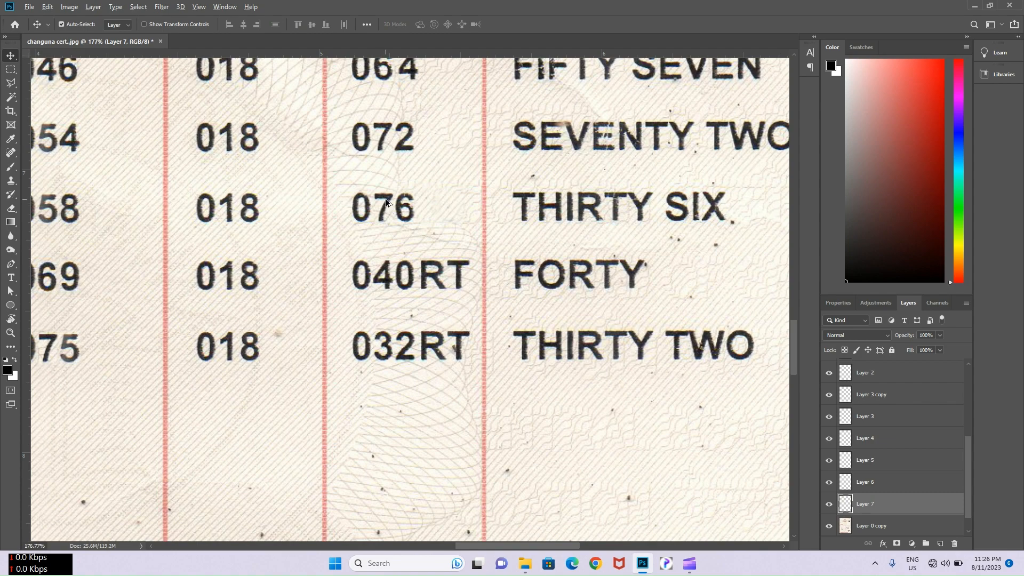
drag(386, 202, 405, 263)
scroll(407, 266, up, 3)
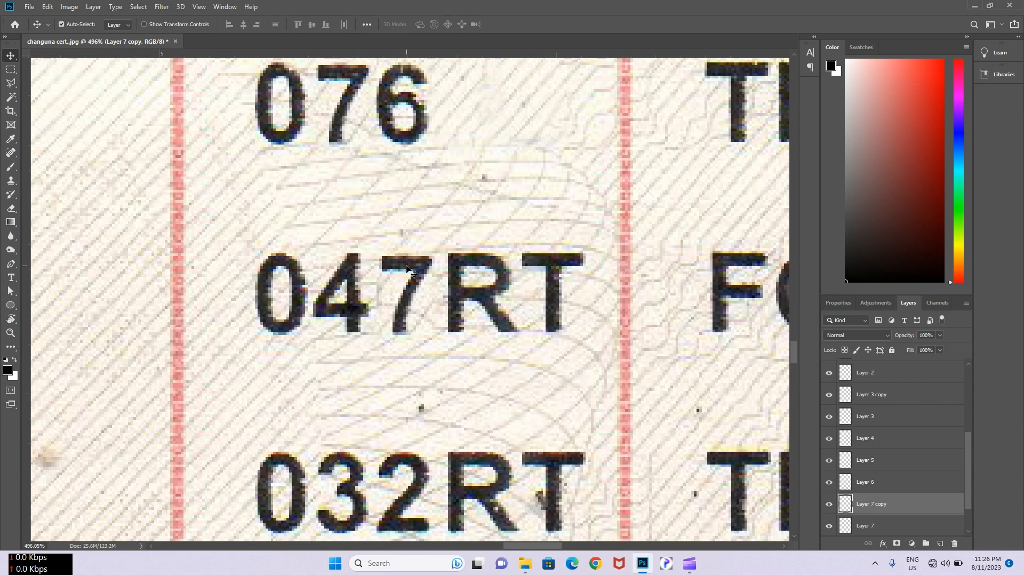
key(Left)
key(Up)
key(Down)
- Copy the 8 onto its own layer and align it over the 4, making 087RT
click(357, 232)
scroll(340, 245, down, 3)
scroll(218, 268, up, 2)
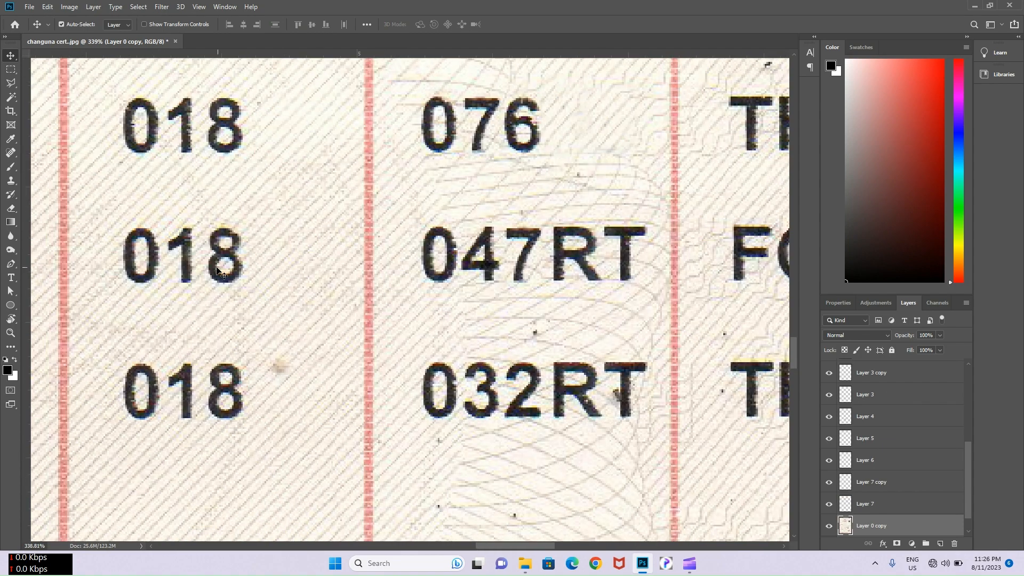
scroll(216, 271, up, 2)
key(m)
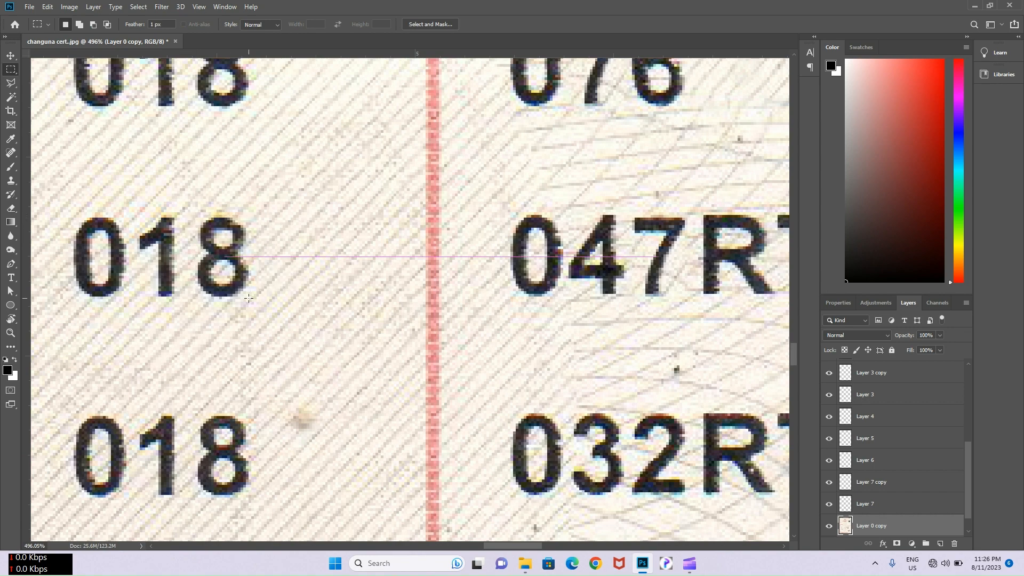
key(ctrl+j)
key(v)
drag(216, 266, 591, 261)
key(Right)
key(Down)
- Clone-stamp out the T bar and the stray R letters after 087 and 032
click(607, 171)
scroll(606, 170, down, 3)
scroll(606, 170, right, 5)
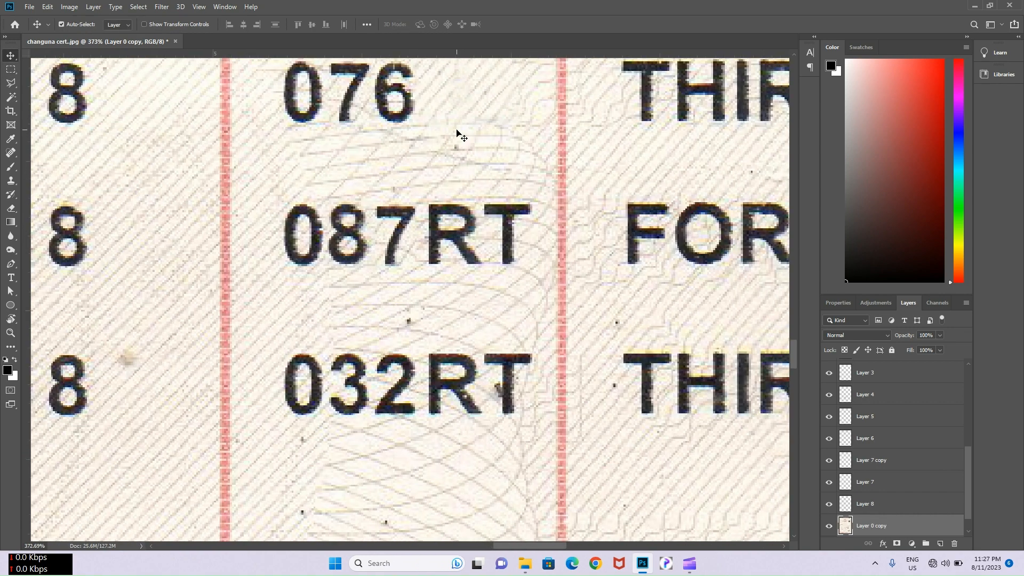
key(s)
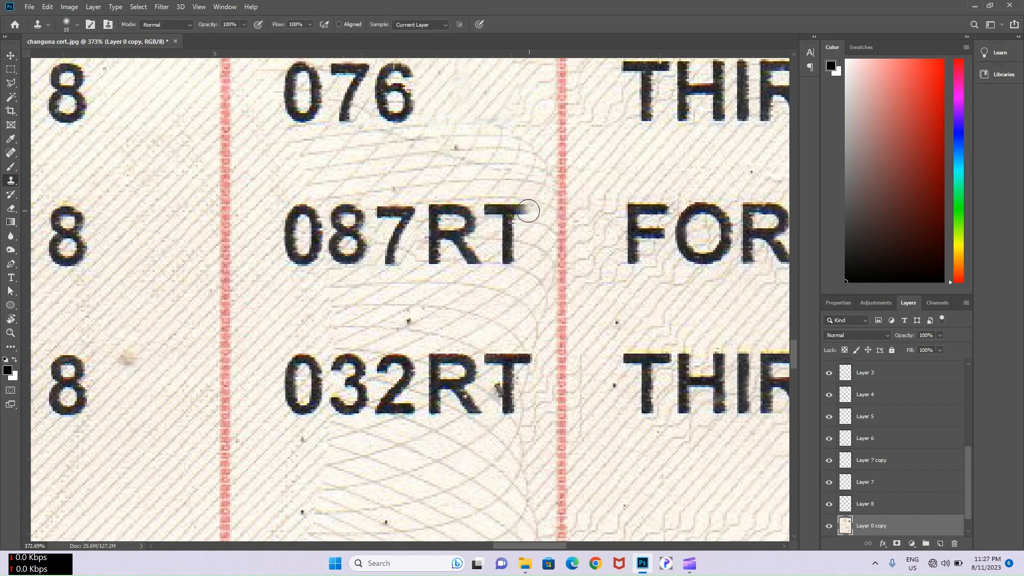
drag(528, 211, 492, 209)
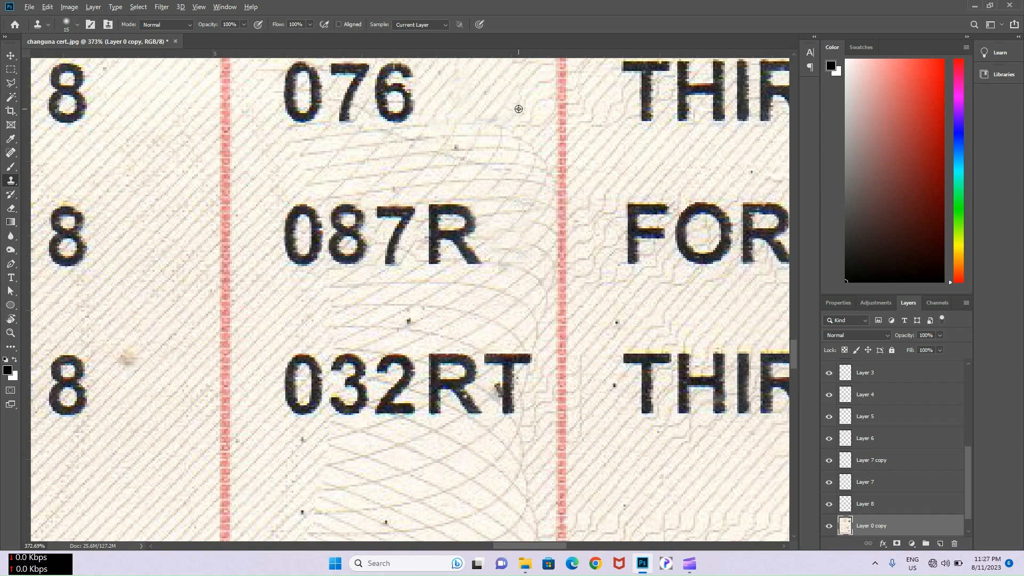
mouse_move(475, 199)
mouse_down()
mouse_move(475, 258)
mouse_move(463, 255)
mouse_move(454, 202)
mouse_move(434, 211)
mouse_move(435, 263)
mouse_up()
mouse_move(475, 339)
mouse_down()
mouse_move(437, 247)
mouse_move(469, 315)
mouse_up()
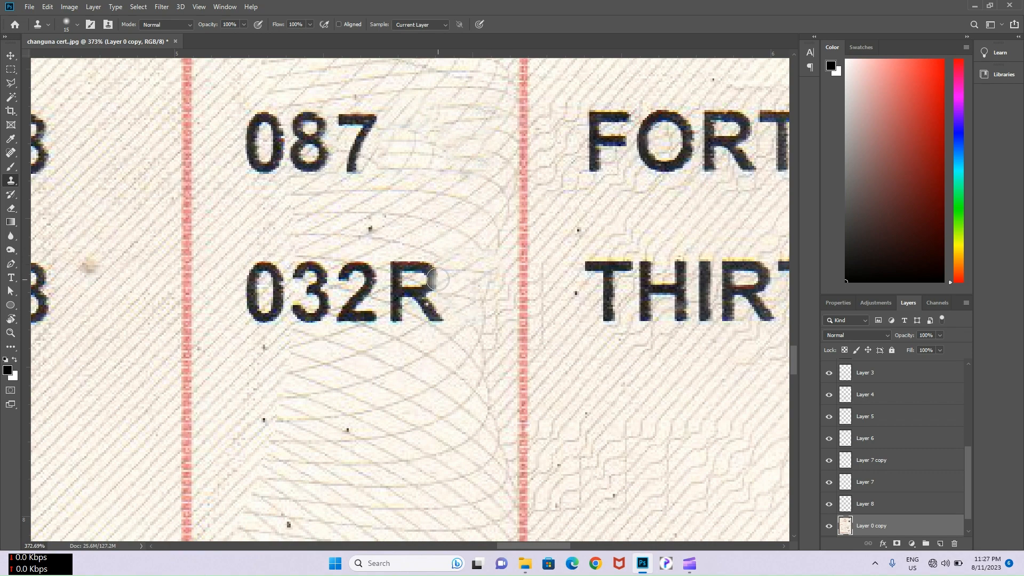
drag(438, 280, 410, 252)
mouse_move(394, 285)
mouse_down()
mouse_move(398, 320)
mouse_move(427, 290)
mouse_move(440, 318)
mouse_up()
- Place the copied 9 so the last total 032 reads 092
scroll(460, 248, down, 2)
scroll(408, 237, down, 2)
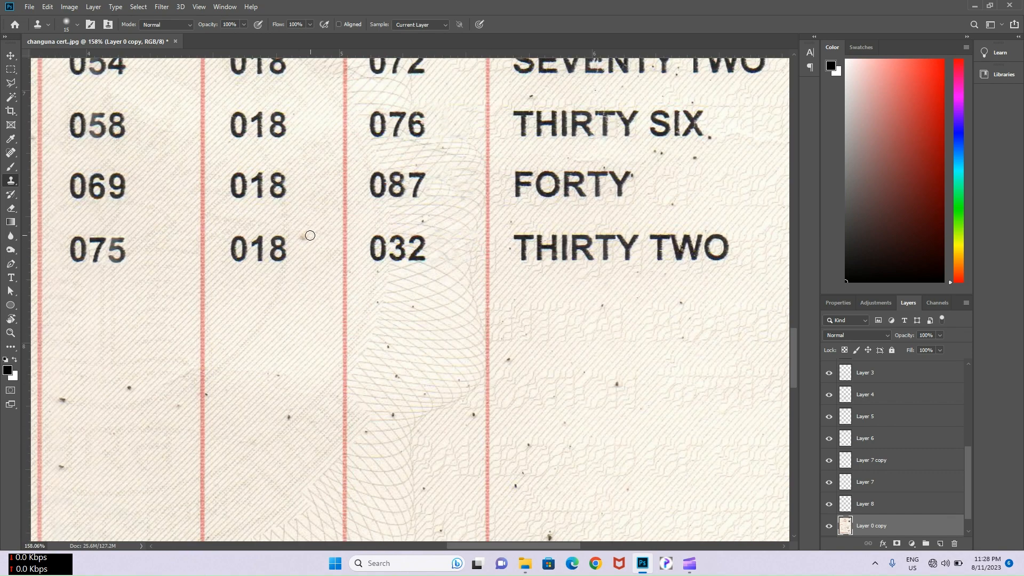
key(v)
mouse_move(124, 185)
mouse_down()
mouse_move(283, 247)
mouse_move(404, 246)
mouse_up()
scroll(404, 246, up, 4)
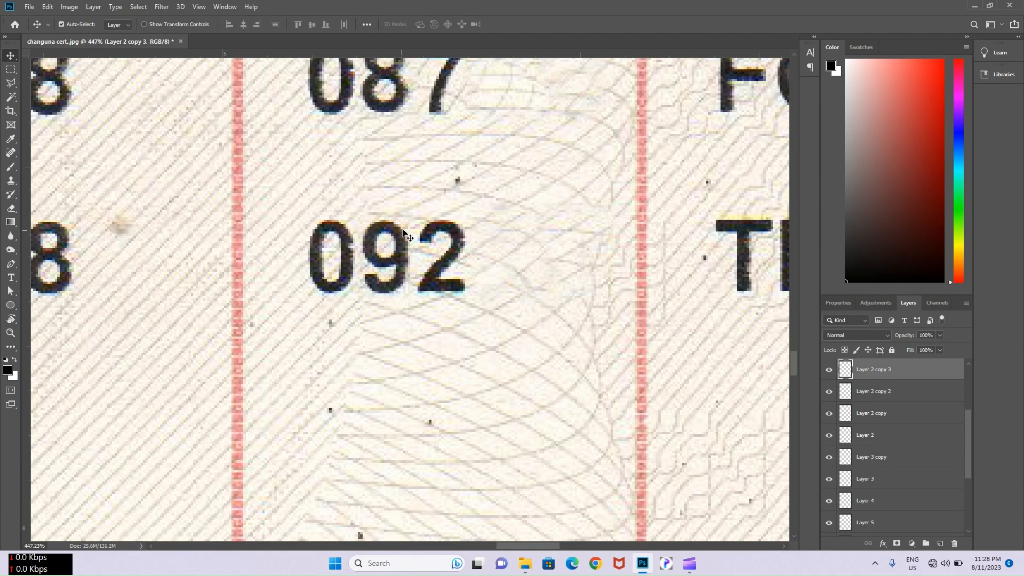
- Copy a 3 from the scan onto its own layer and place it so 092 reads 093
click(447, 193)
scroll(447, 193, down, 4)
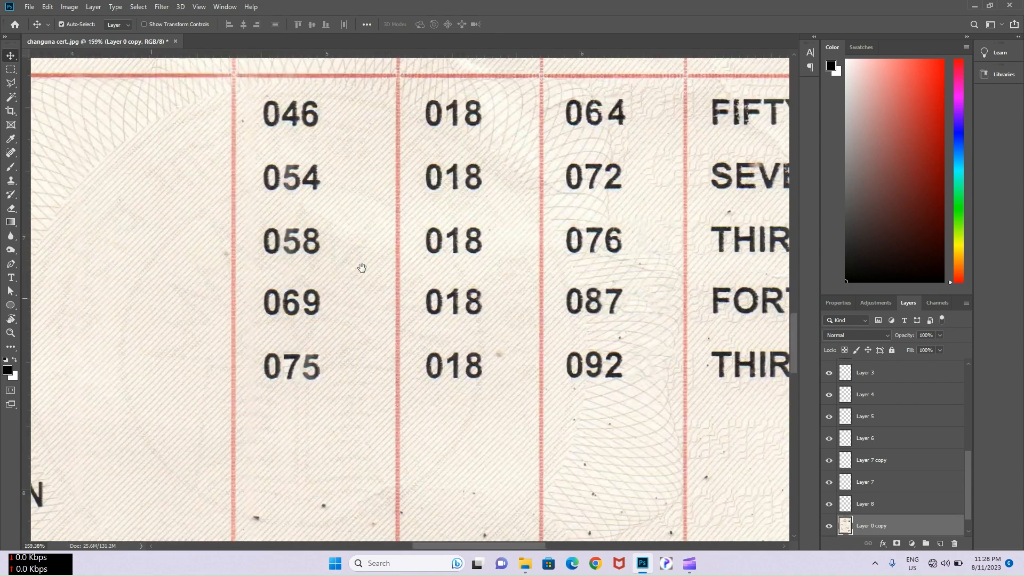
drag(362, 268, 66, 278)
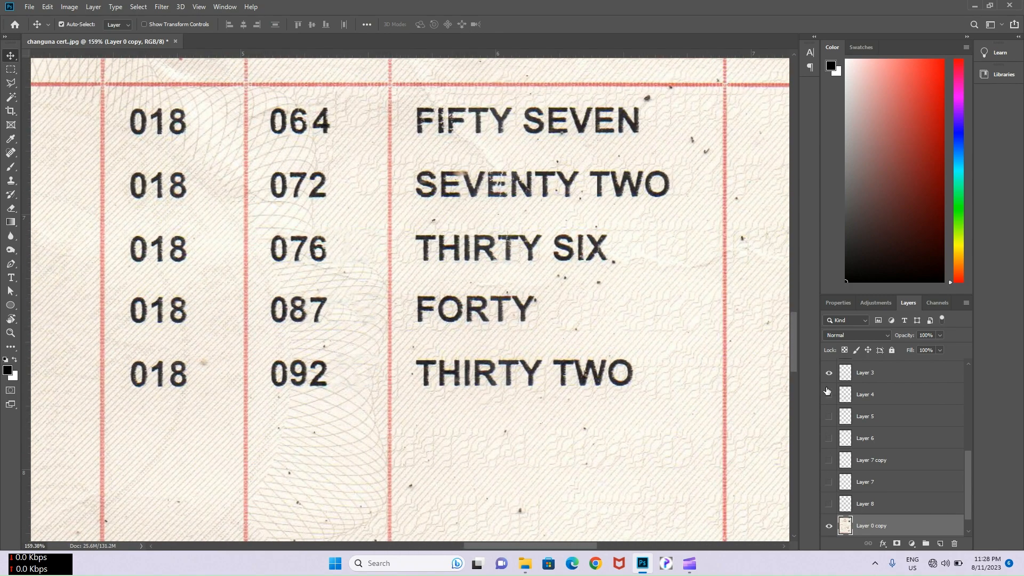
click(829, 372)
scroll(298, 243, up, 4)
key(m)
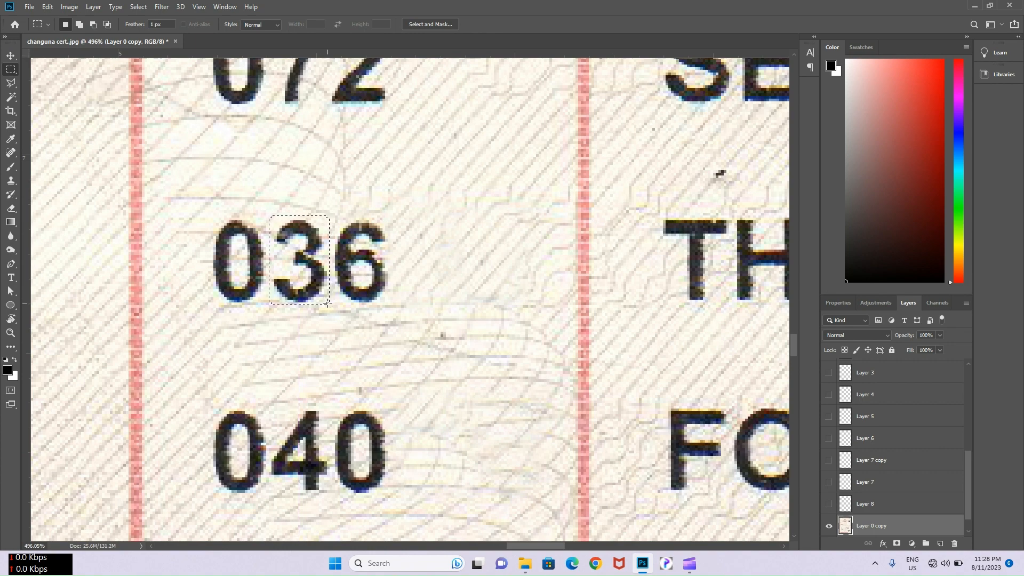
key(ctrl+j)
key(v)
scroll(313, 265, down, 3)
drag(312, 266, 339, 452)
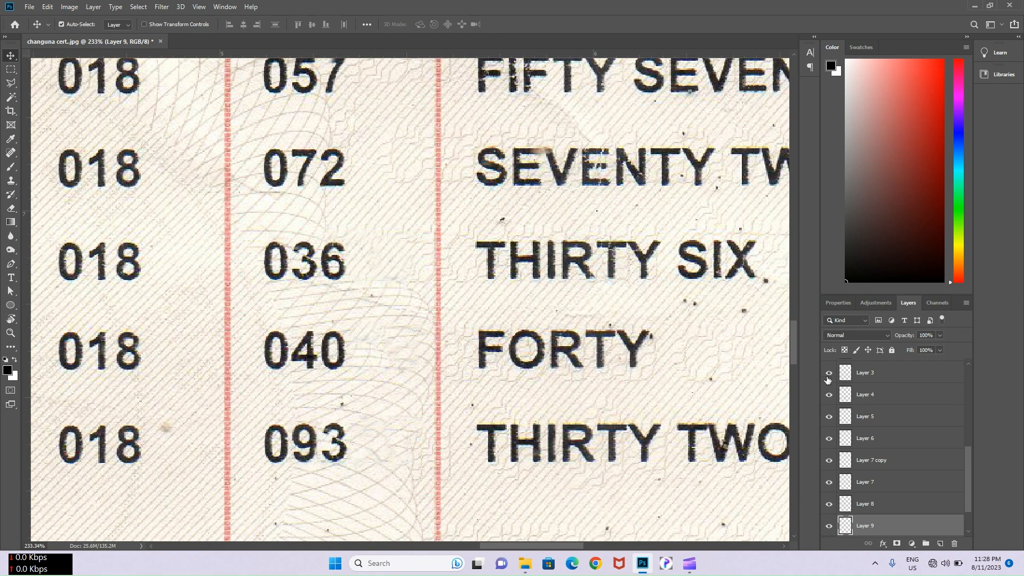
scroll(828, 379, up, 3)
scroll(349, 387, down, 5)
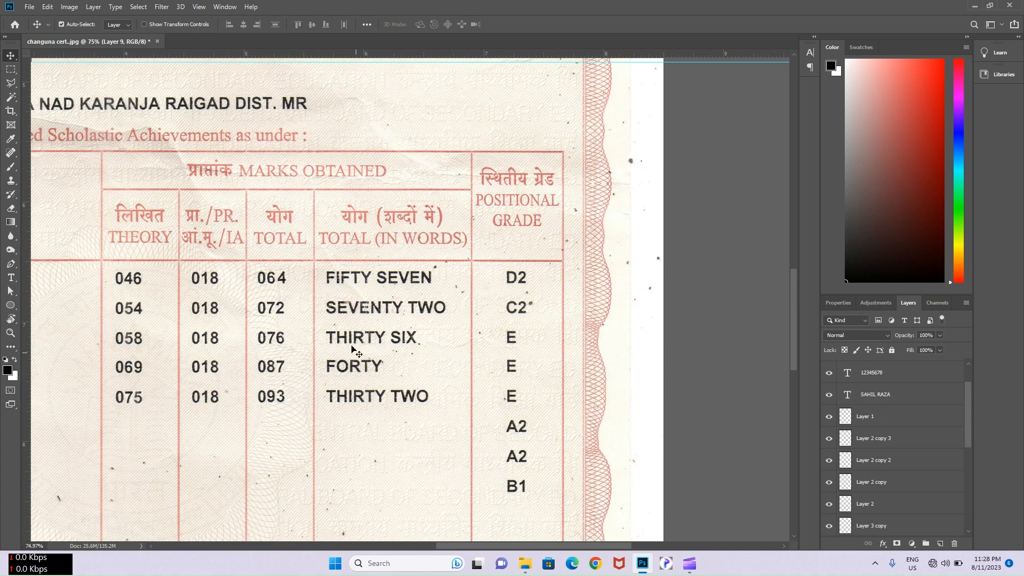
scroll(349, 339, up, 5)
click(321, 288)
- Copy the S of SEVENTY and the I of FIFTY onto their own layers
scroll(320, 287, up, 3)
key(m)
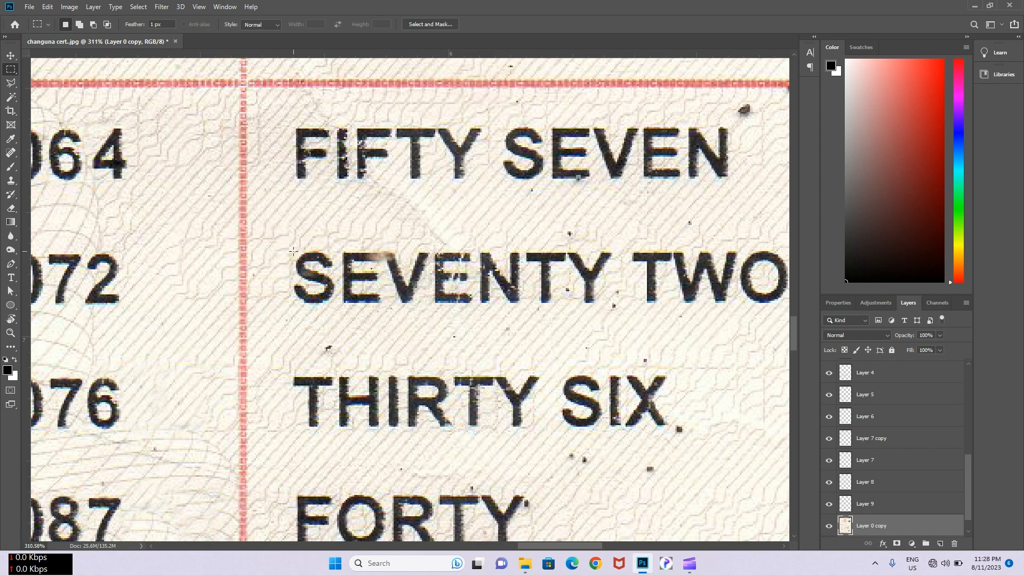
drag(293, 249, 326, 346)
key(ctrl+j)
key(v)
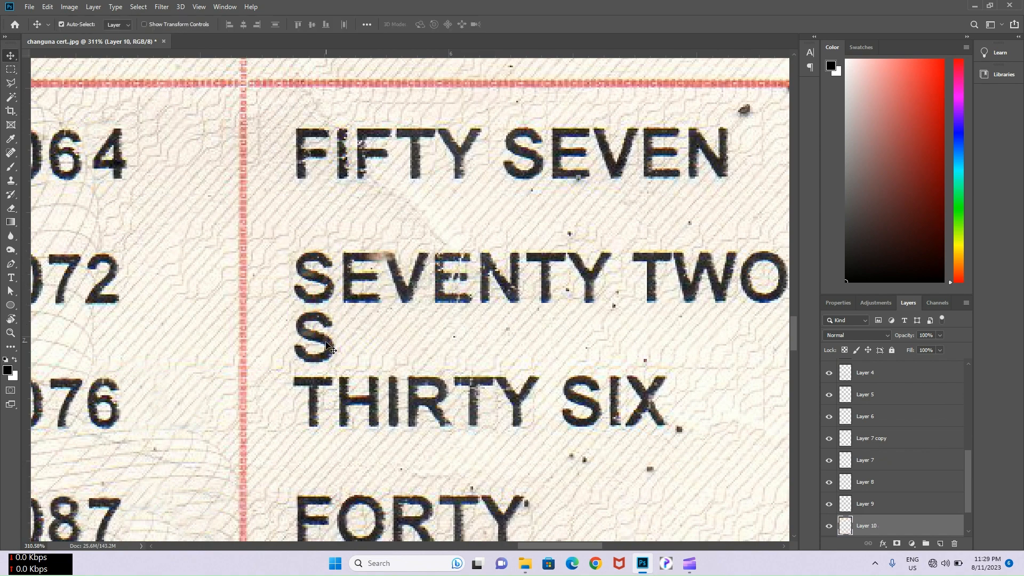
click(347, 160)
scroll(346, 160, up, 3)
key(m)
drag(329, 102, 367, 481)
key(ctrl+j)
key(v)
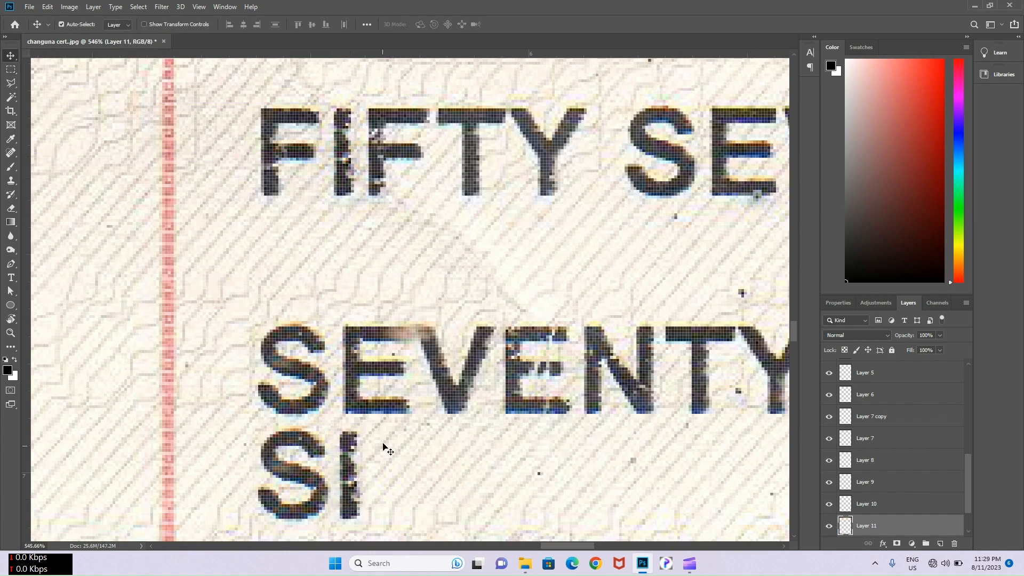
- Type an X after SI and scale it to match the scanned letters
scroll(446, 372, down, 3)
scroll(445, 370, down, 2)
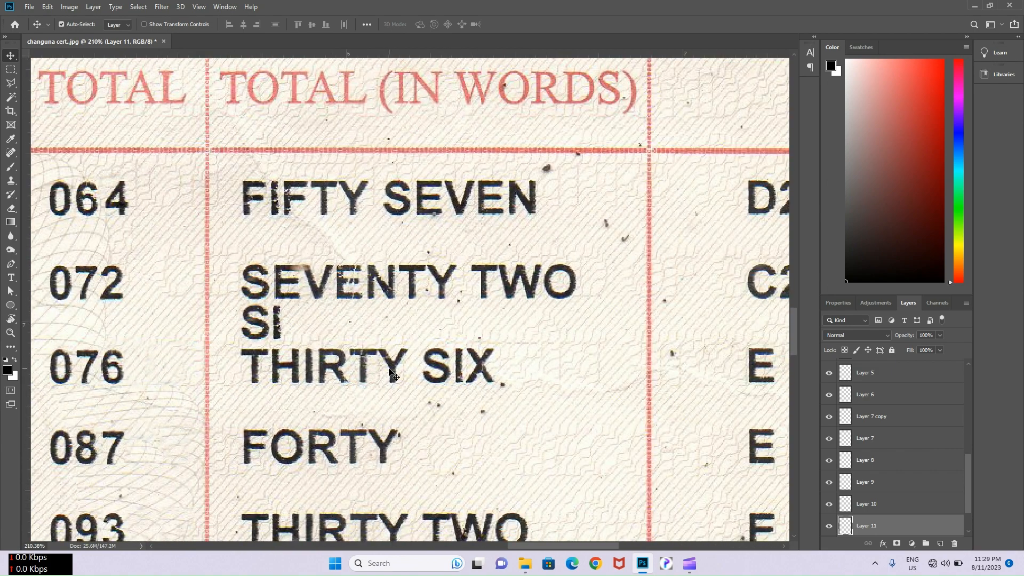
scroll(393, 374, down, 3)
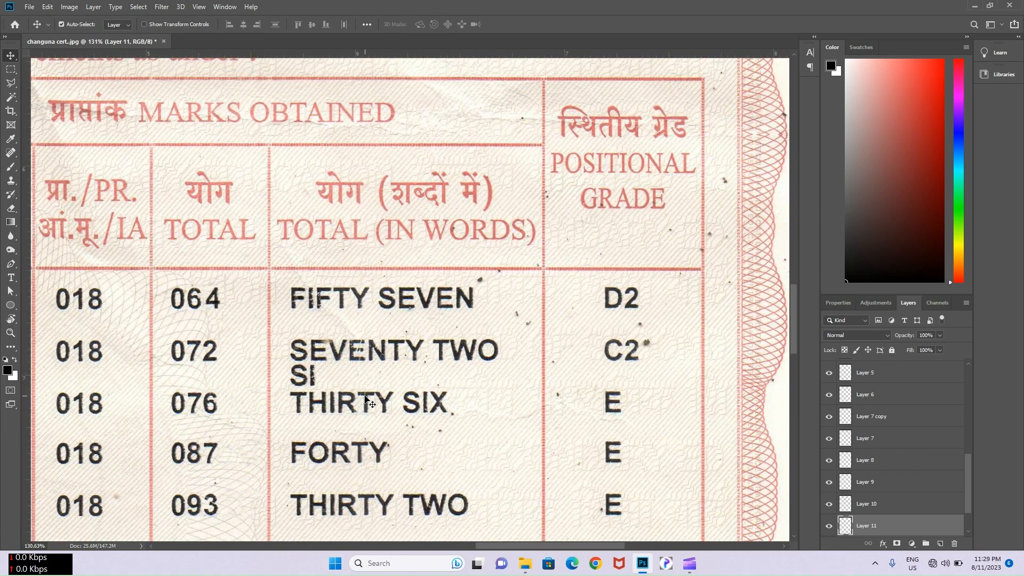
scroll(365, 400, down, 2)
scroll(363, 424, up, 5)
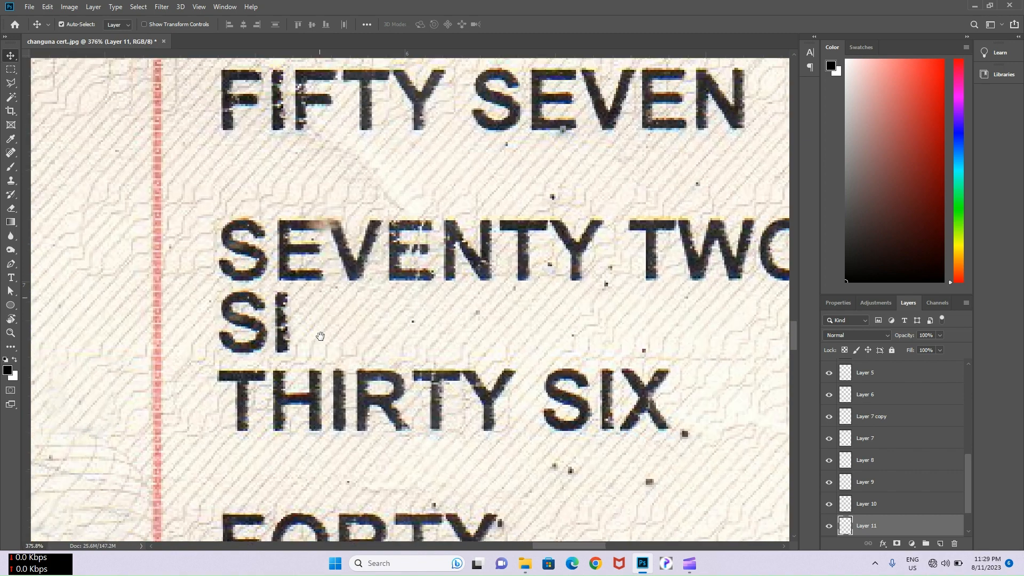
key(ctrl+z)
key(ctrl+shift+z)
key(t)
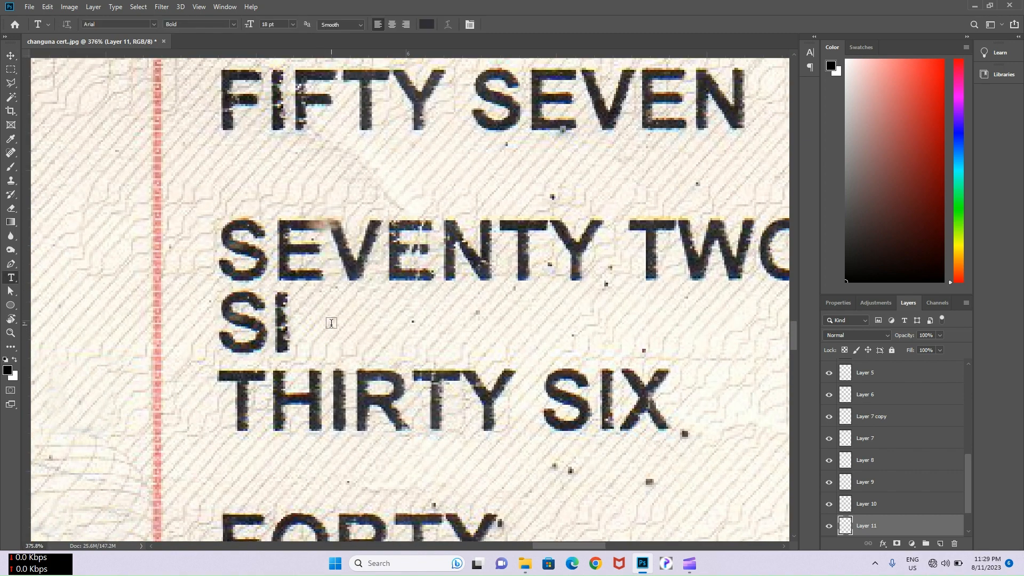
click(331, 330)
text(X)
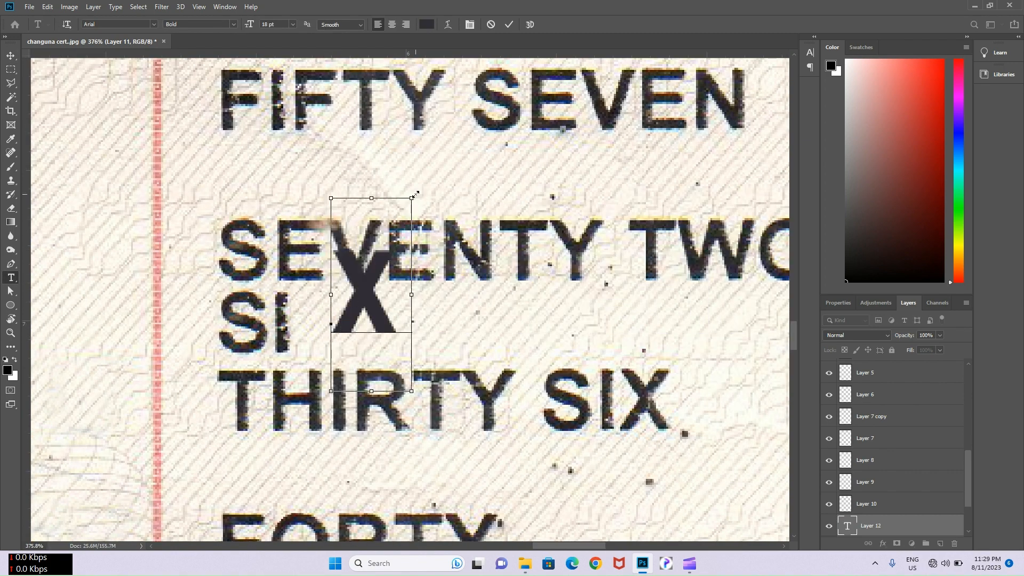
drag(411, 198, 399, 211)
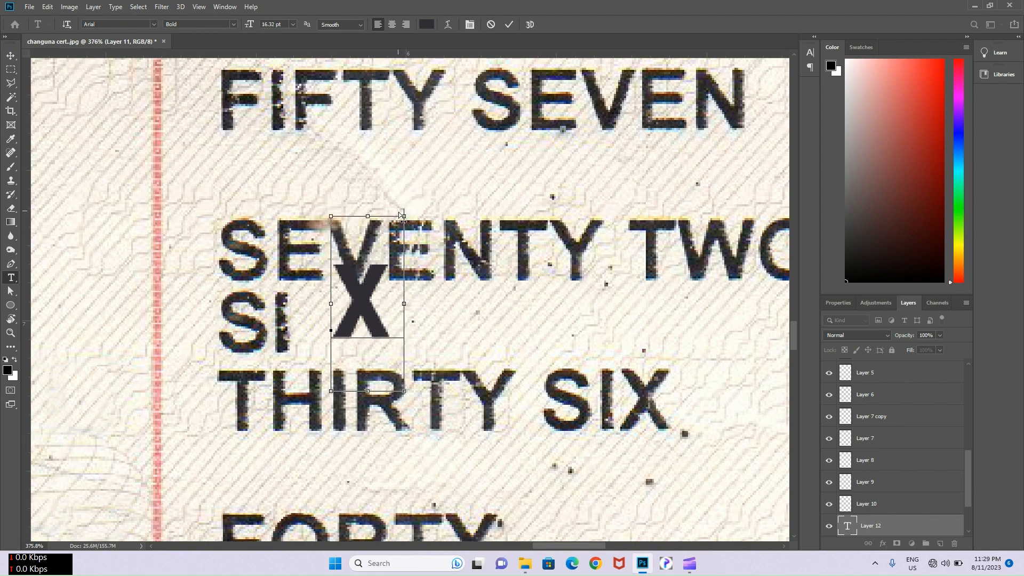
drag(407, 409, 351, 427)
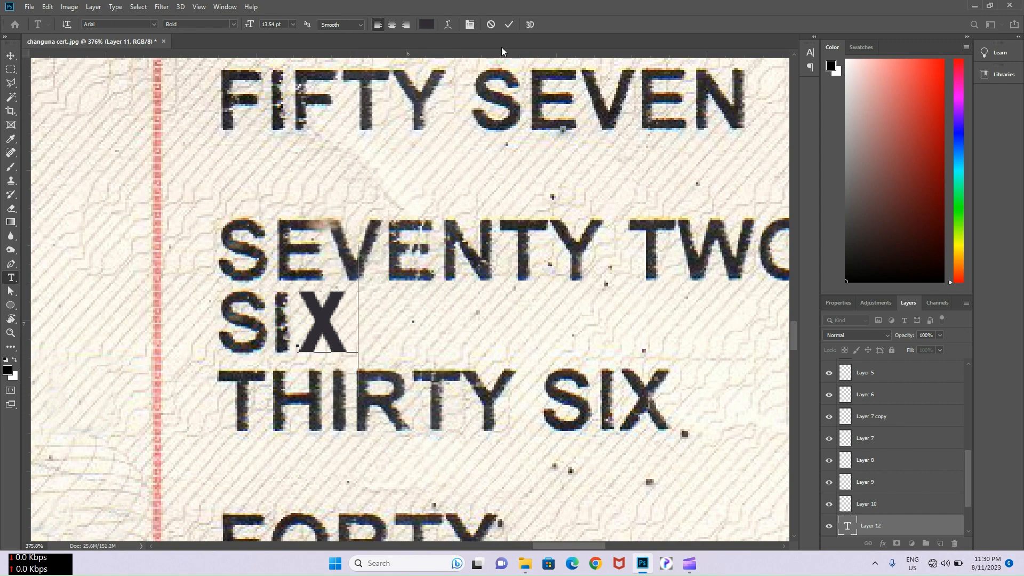
click(510, 24)
scroll(341, 291, up, 3)
- Rasterize the X text layer into pixels
key(e)
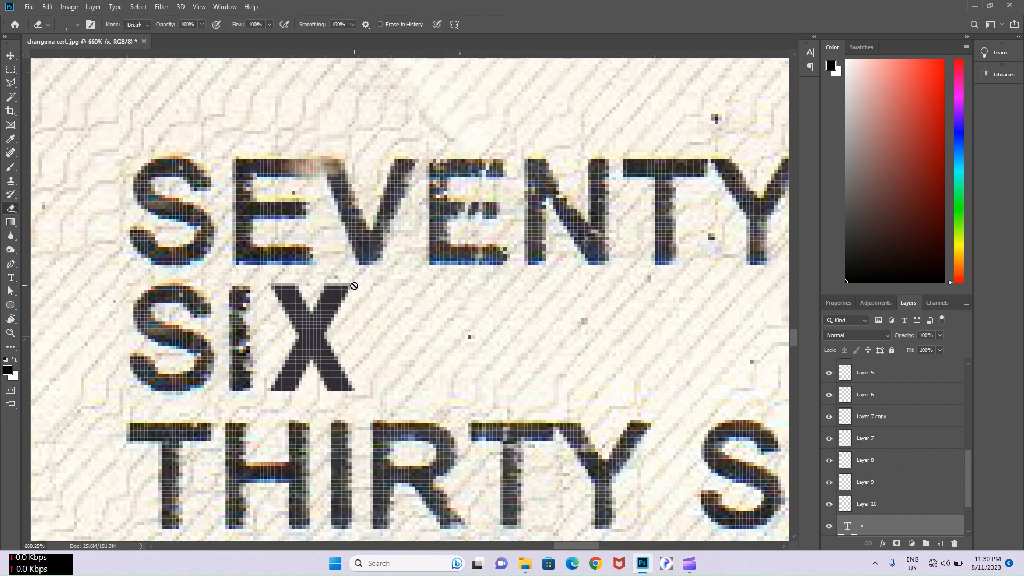
key(v)
right_click(877, 532)
click(904, 222)
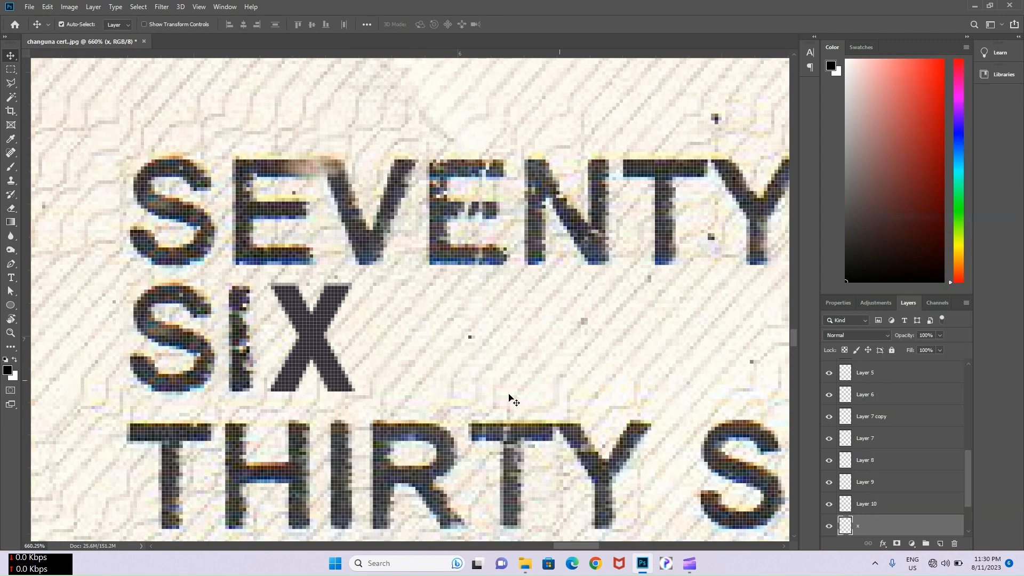
- Roughen the X with a soft 1 px eraser to match the scanned lettering
key(e)
scroll(320, 352, up, 2)
right_click(319, 194)
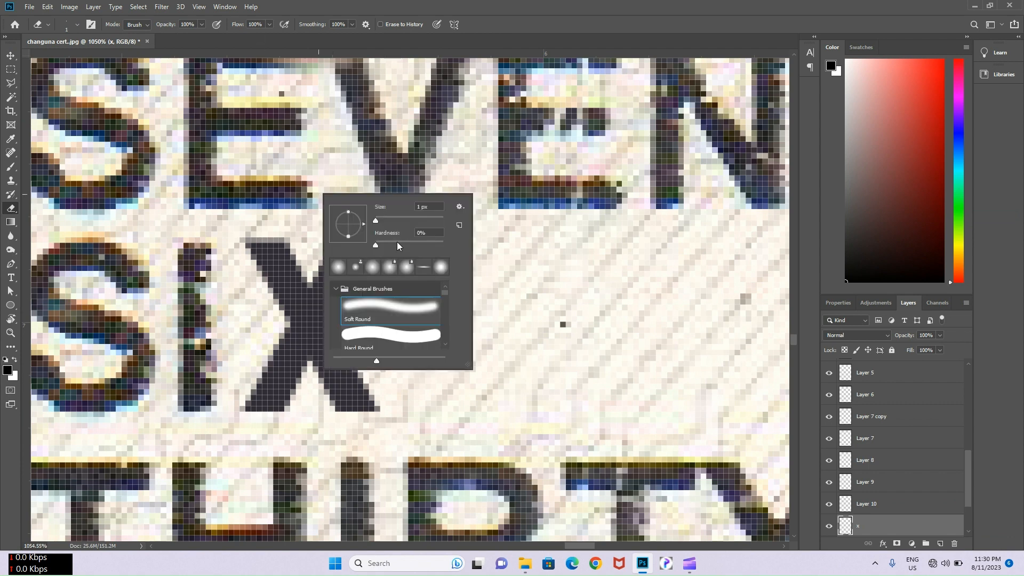
click(481, 248)
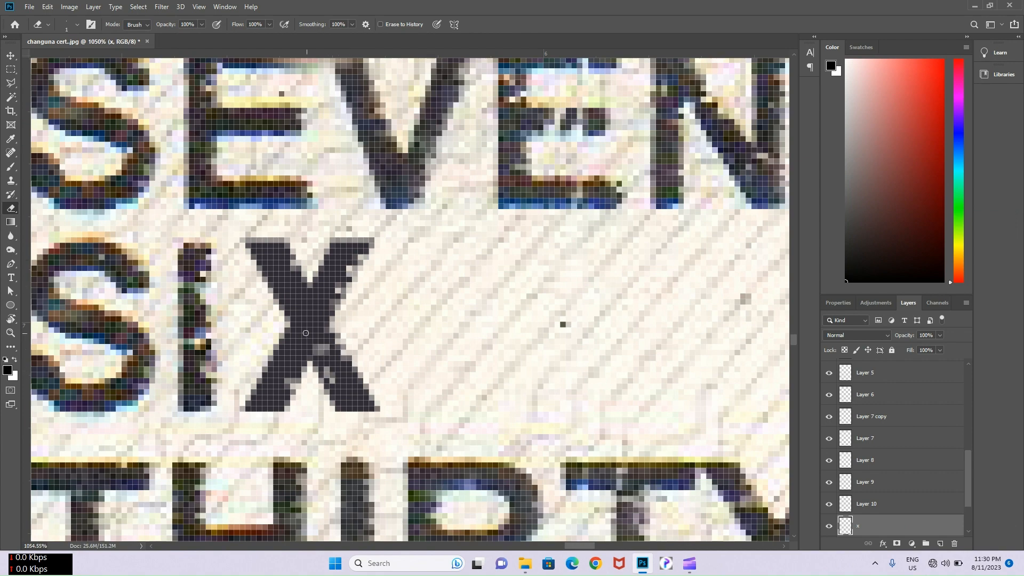
scroll(306, 333, down, 2)
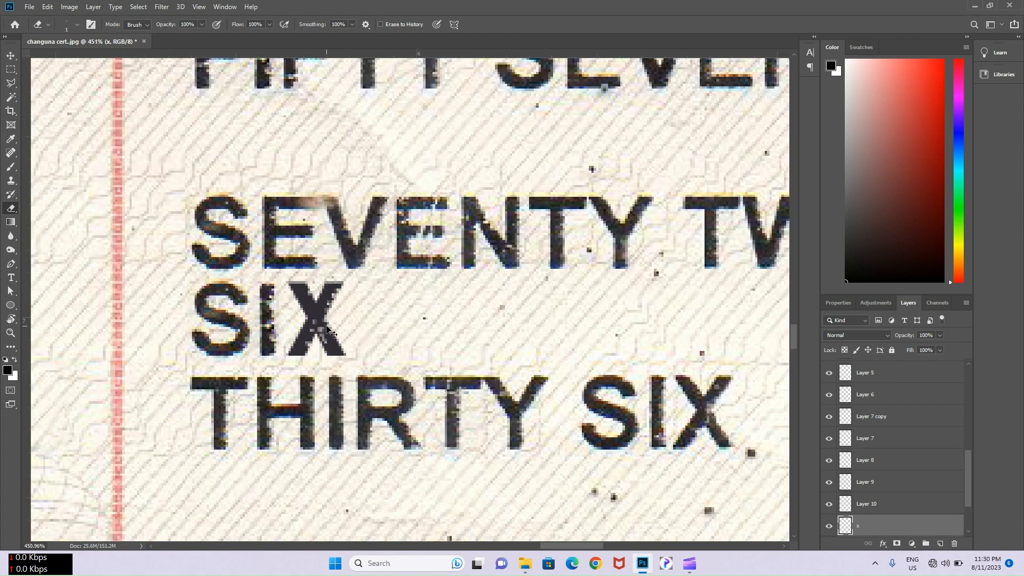
scroll(322, 318, up, 1)
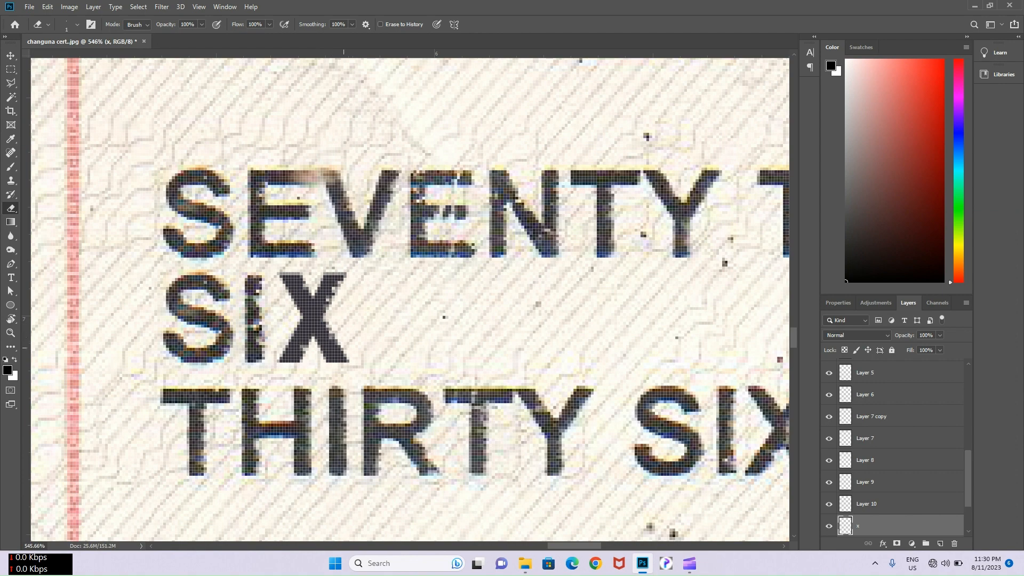
scroll(323, 320, down, 5)
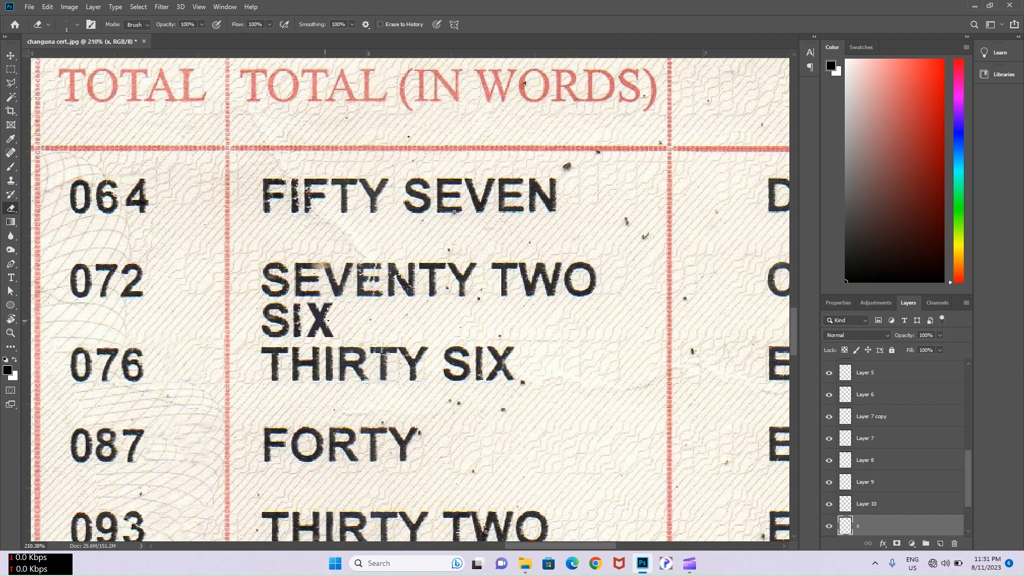
key(v)
click(361, 294)
scroll(362, 294, up, 2)
- Copy the letters TY and place them after SIX to spell SIXTY
key(m)
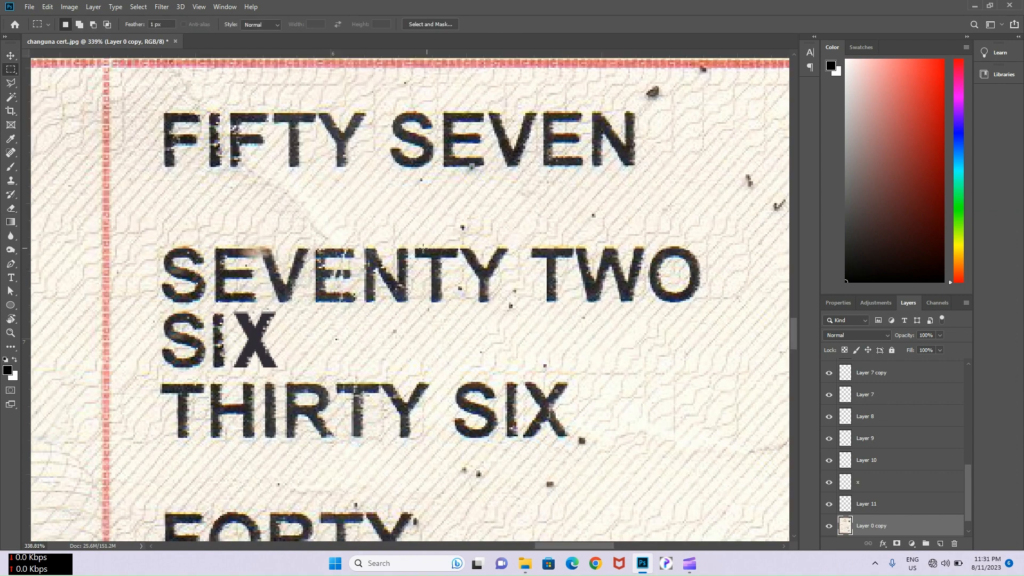
drag(415, 247, 511, 299)
key(ctrl+j)
key(v)
drag(439, 275, 298, 340)
- Select all the SIXTY letter layers together in the Layers panel
scroll(213, 332, up, 2)
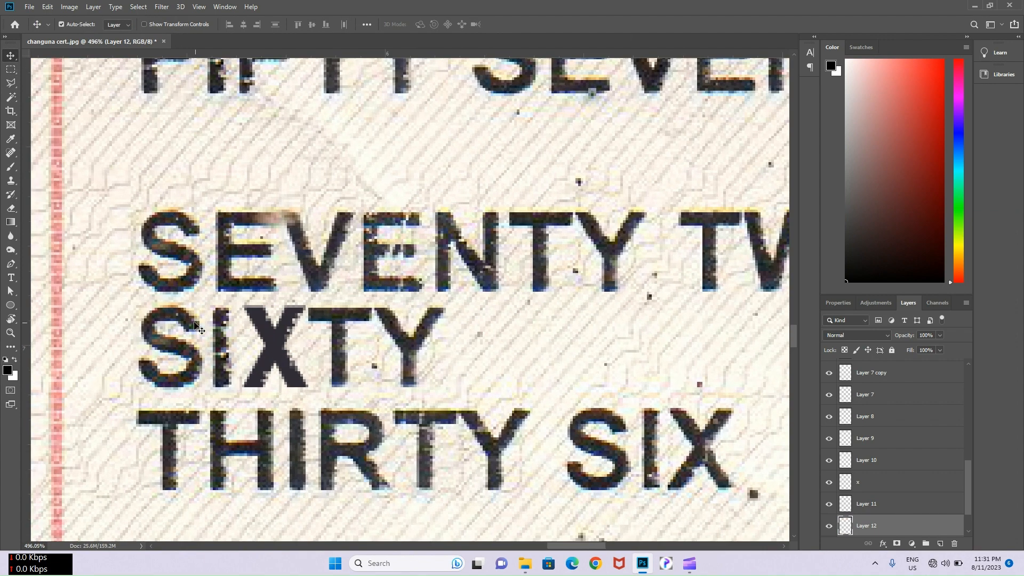
click(168, 327)
shift+click(216, 346)
shift+click(272, 338)
shift+click(342, 337)
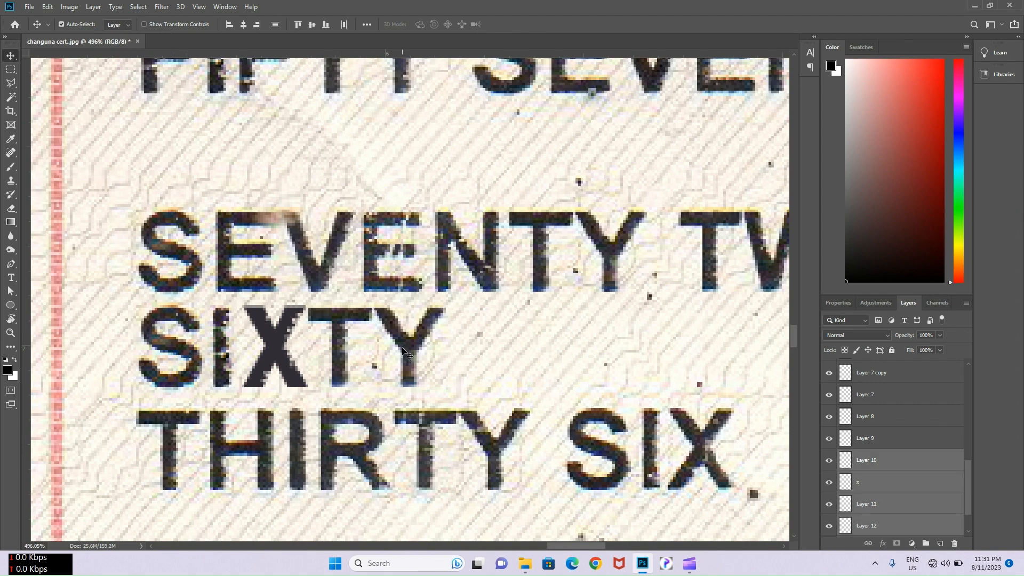
shift+click(403, 350)
scroll(402, 333, down, 3)
scroll(923, 482, down, 2)
scroll(920, 475, up, 5)
scroll(900, 445, down, 5)
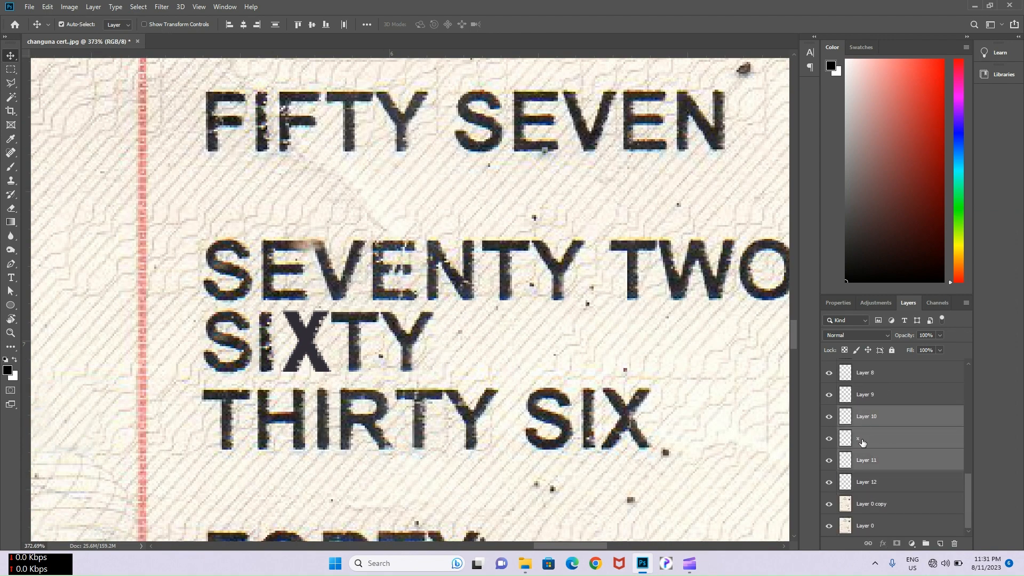
shift+click(235, 342)
shift+click(268, 341)
click(264, 339)
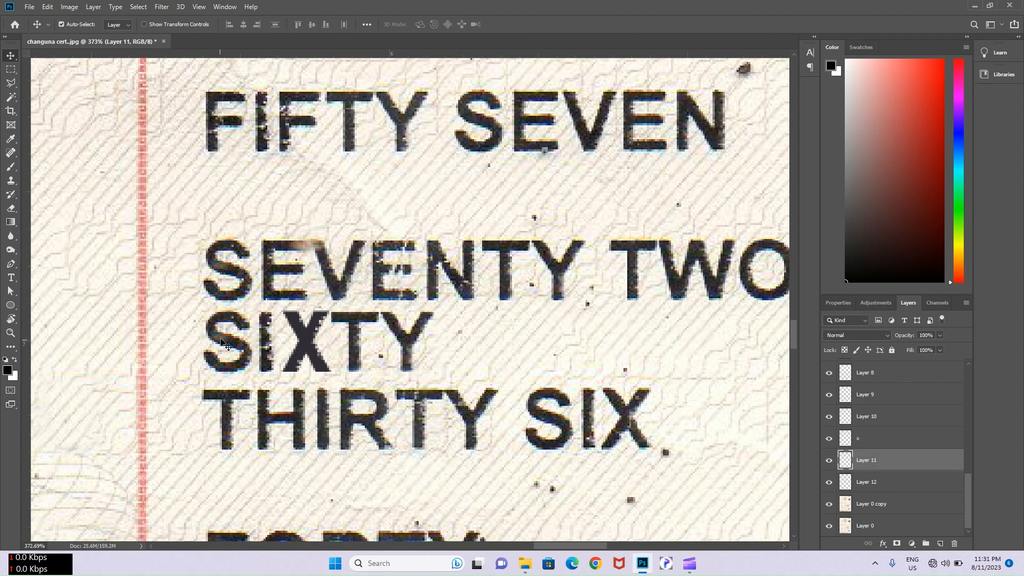
shift+click(221, 340)
shift+click(260, 339)
shift+click(275, 344)
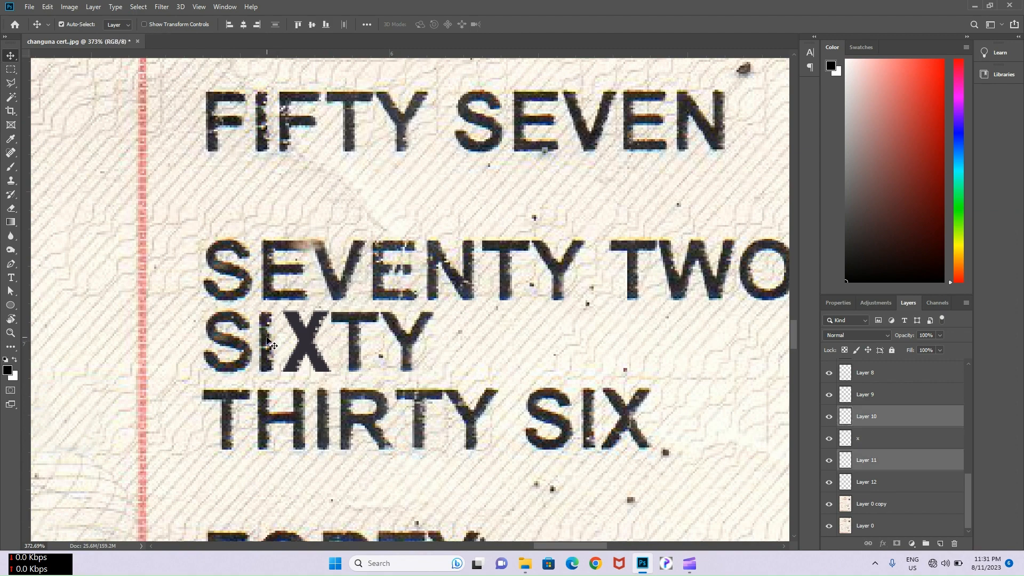
shift+click(307, 343)
shift+click(352, 323)
- Merge the SIXTY letters into one layer and move it over FIFTY
scroll(386, 319, down, 2)
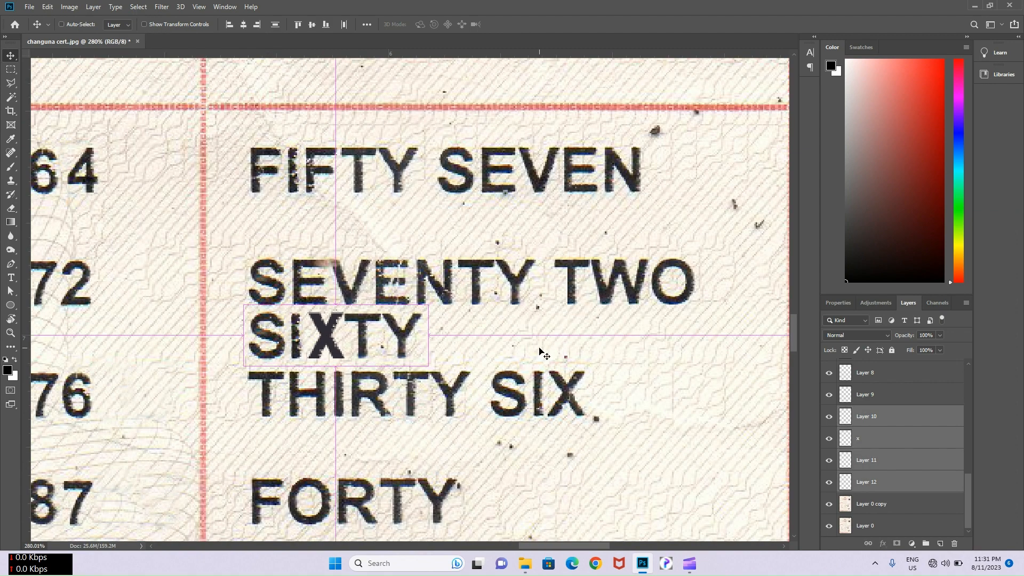
key(ctrl+e)
drag(396, 332, 396, 161)
click(382, 198)
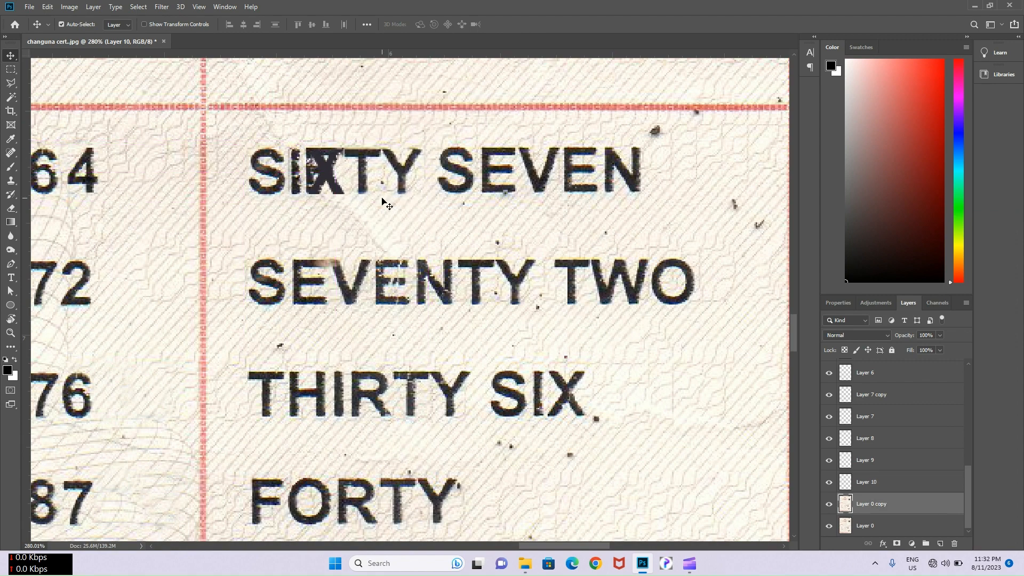
- Content-aware fill the leftover FIFTY traces around SIXTY and IXTY
scroll(357, 194, down, 4)
scroll(356, 193, up, 3)
key(m)
drag(259, 151, 417, 197)
right_click(397, 176)
click(428, 303)
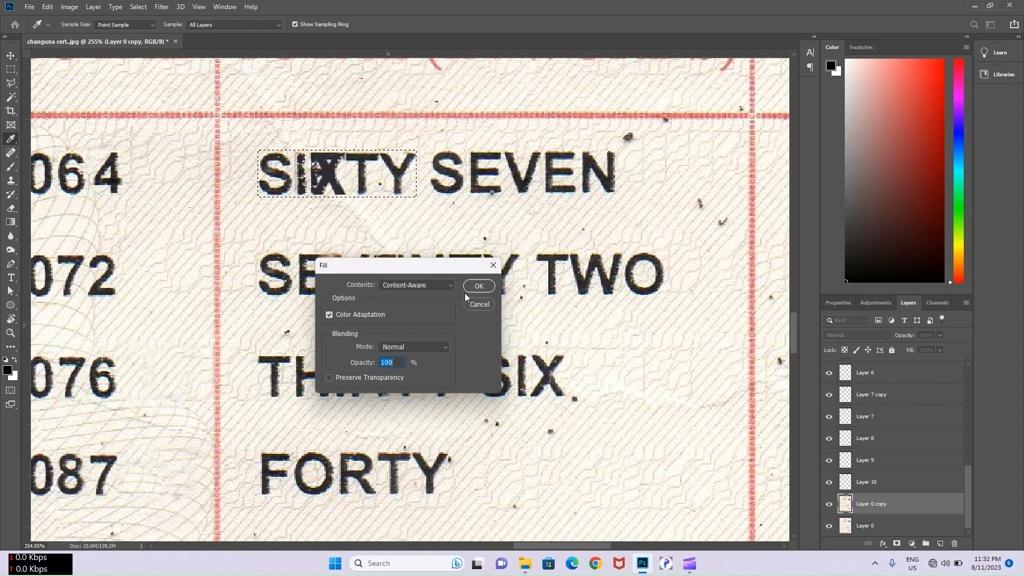
click(475, 284)
drag(297, 154, 411, 199)
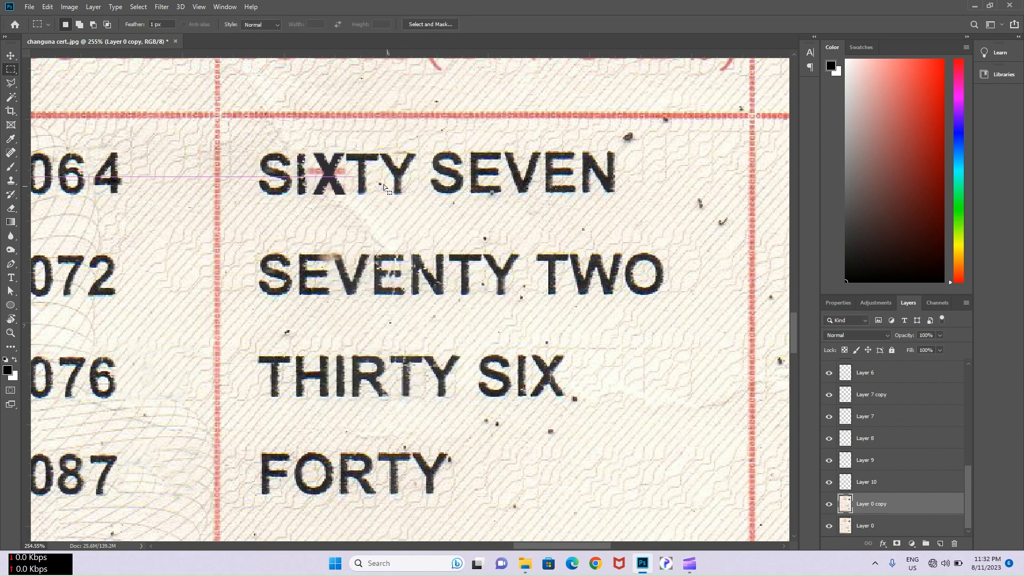
right_click(383, 184)
click(413, 313)
click(472, 286)
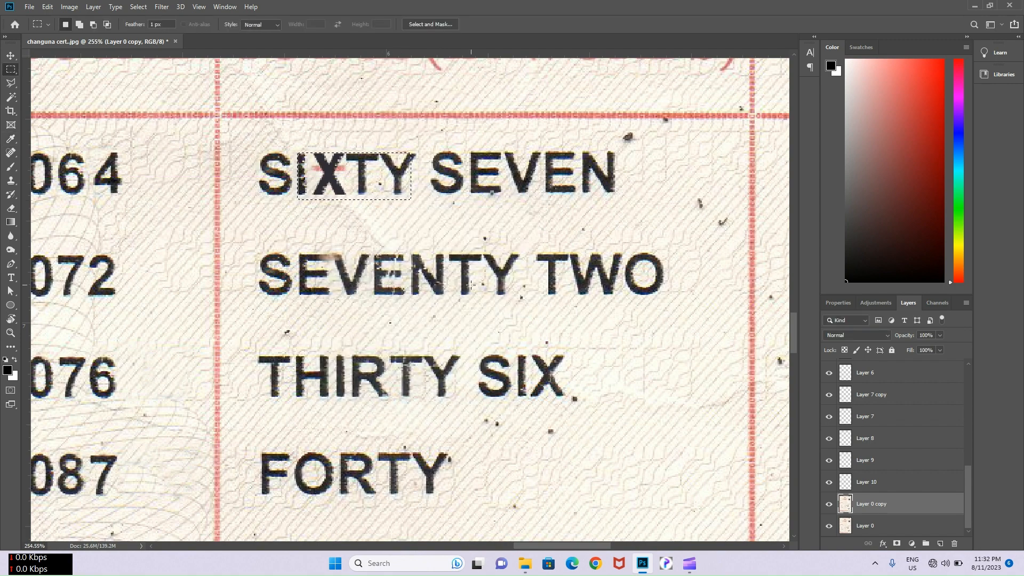
- Content-aware fill the leftover patches beside the X and atop the T
mouse_move(307, 160)
mouse_down()
mouse_move(354, 181)
mouse_move(418, 158)
mouse_up()
right_click(347, 182)
click(373, 299)
click(470, 303)
right_click(349, 170)
click(373, 299)
click(468, 289)
right_click(408, 156)
click(422, 283)
click(471, 284)
- Content-aware fill a final small leftover patch beside the X
drag(319, 162, 349, 172)
right_click(341, 165)
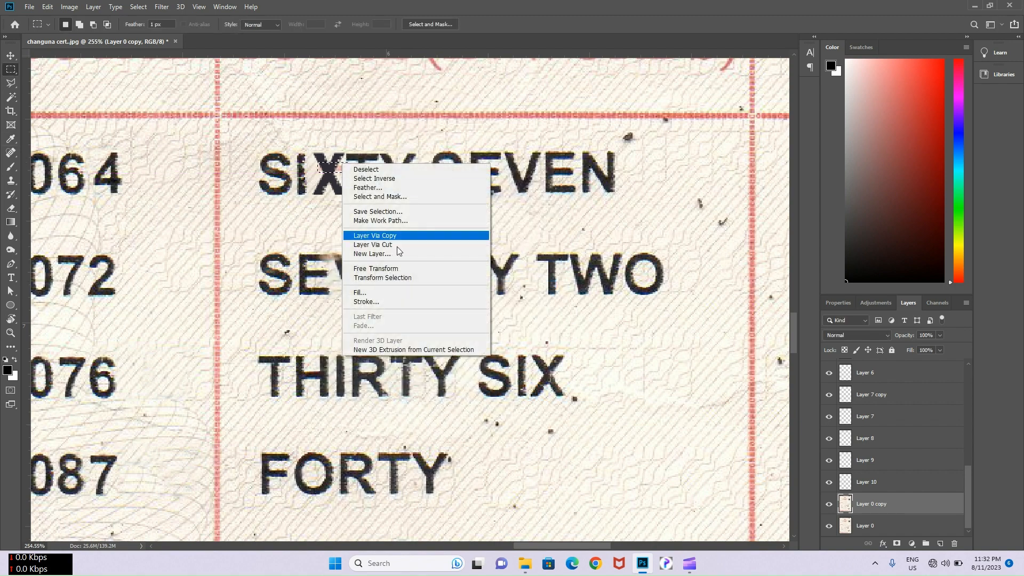
click(411, 292)
click(479, 286)
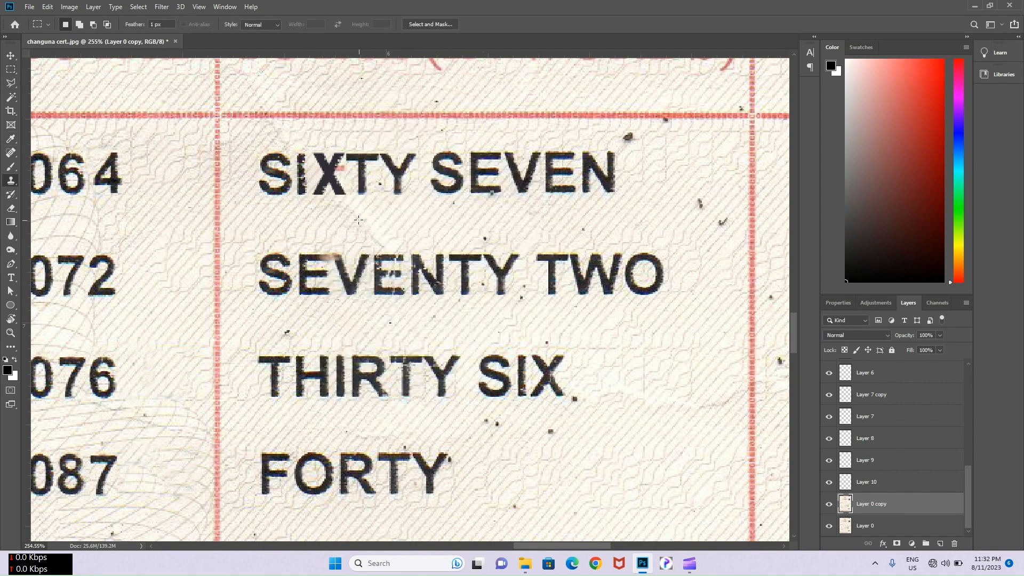
key(s)
scroll(323, 166, down, 7)
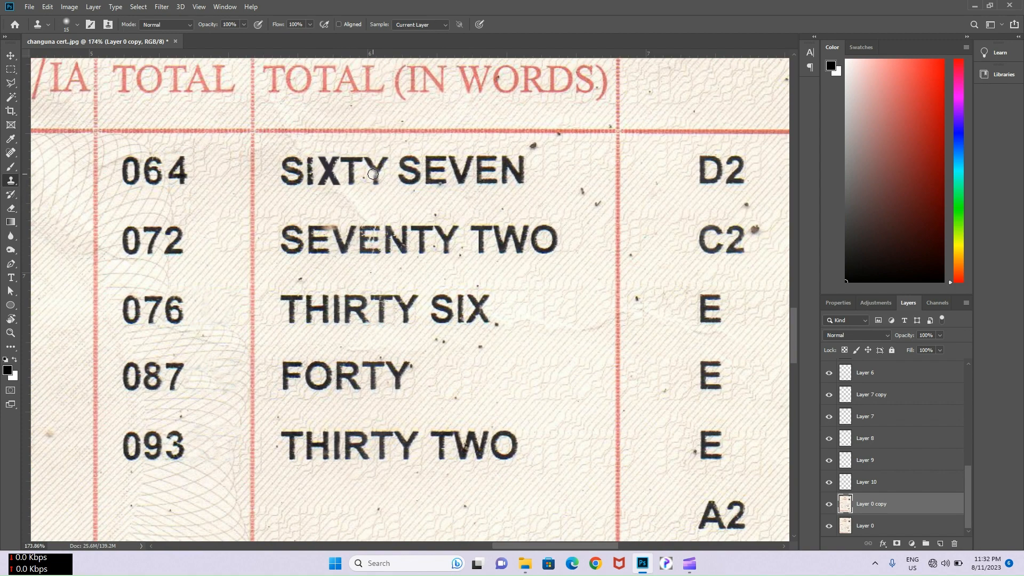
scroll(420, 173, up, 3)
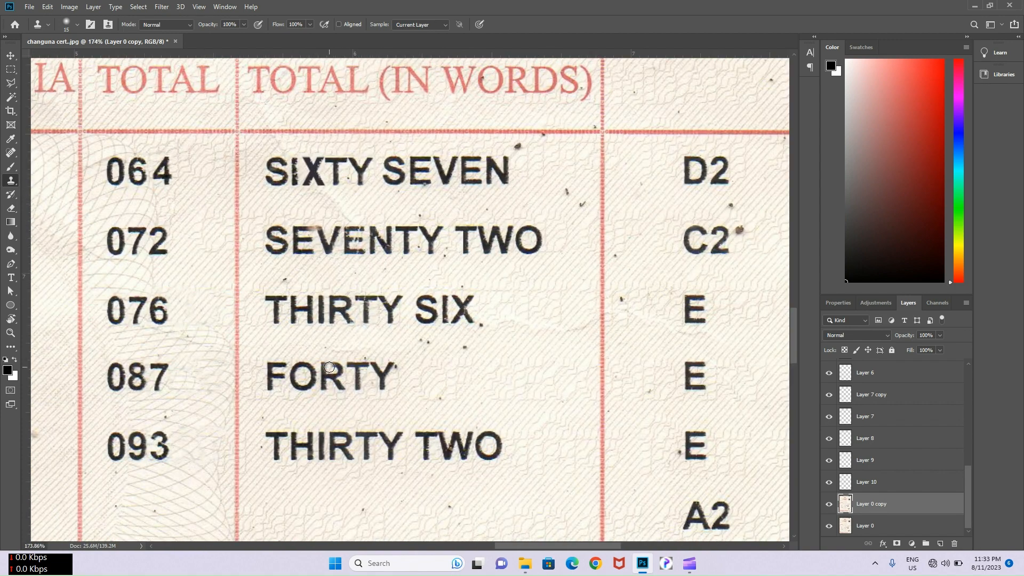
scroll(277, 414, up, 3)
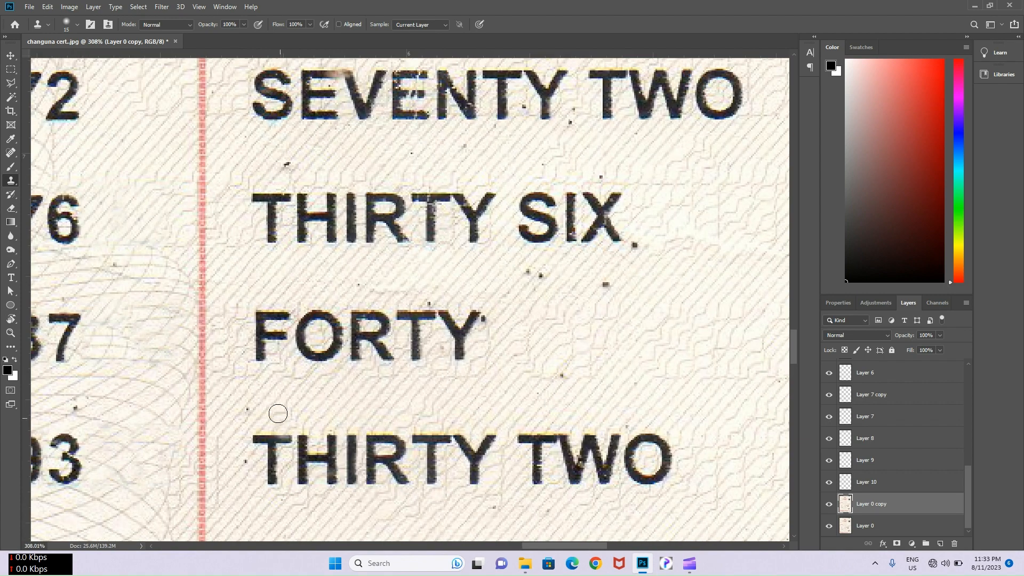
- Copy the scanned letters FO of FORTY onto their own layer
key(m)
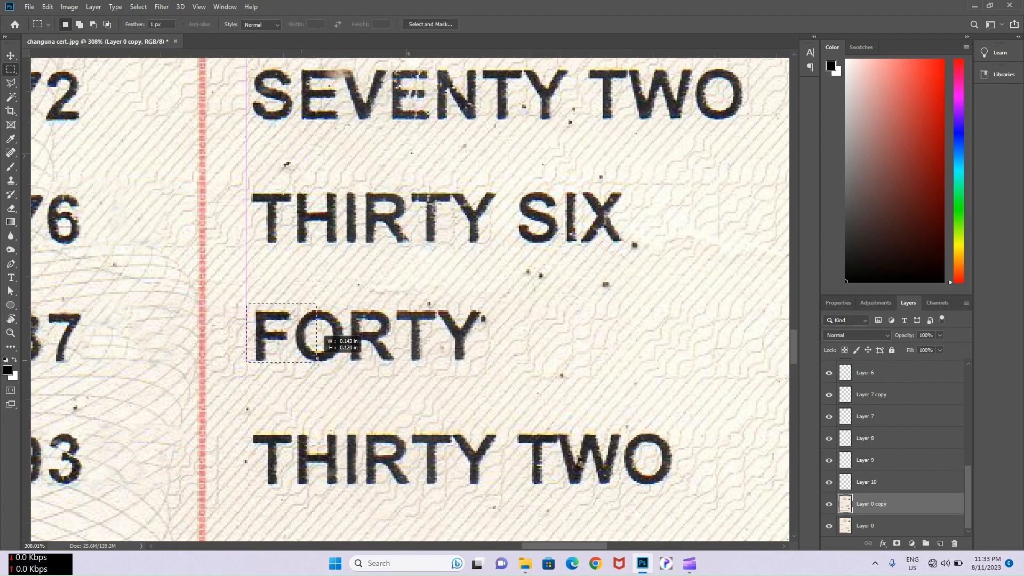
drag(344, 368, 308, 407)
key(ctrl+j)
key(v)
- Add a capital U text, scaled to the scanned letters and placed right after FO
key(t)
click(357, 388)
text(u)
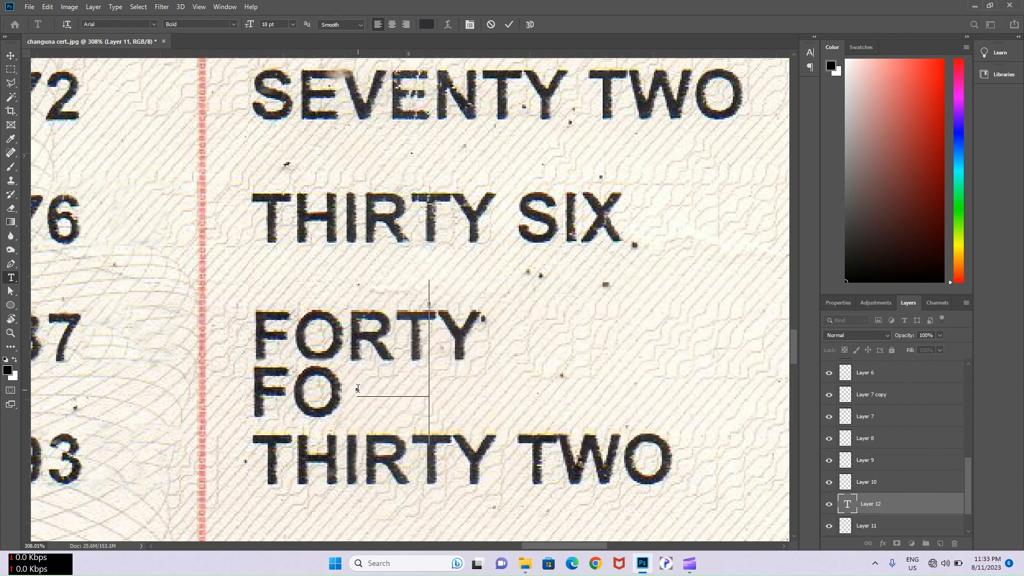
key(BackSpace)
text(U)
drag(440, 279, 407, 325)
drag(427, 463, 412, 413)
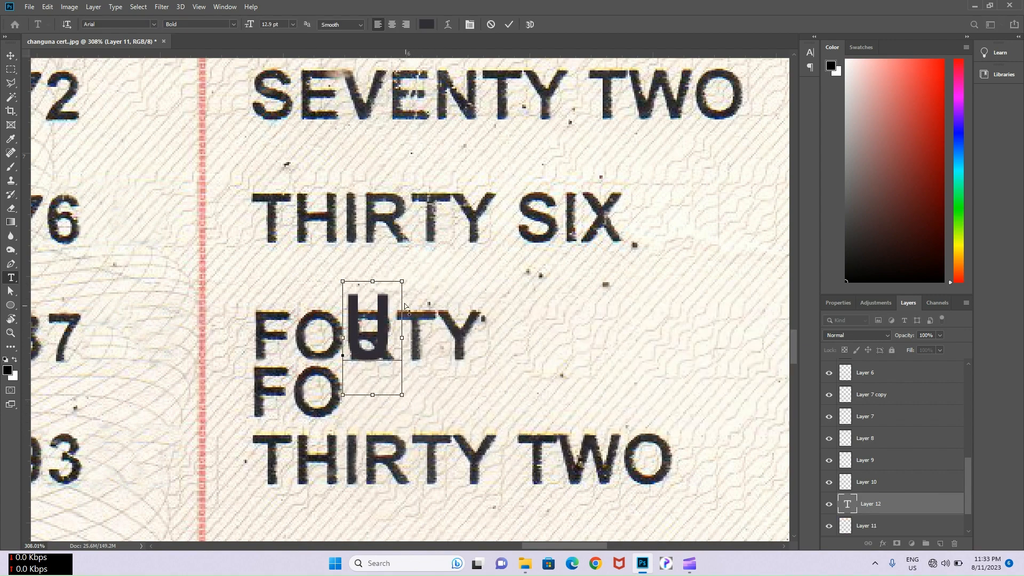
drag(402, 282, 393, 301)
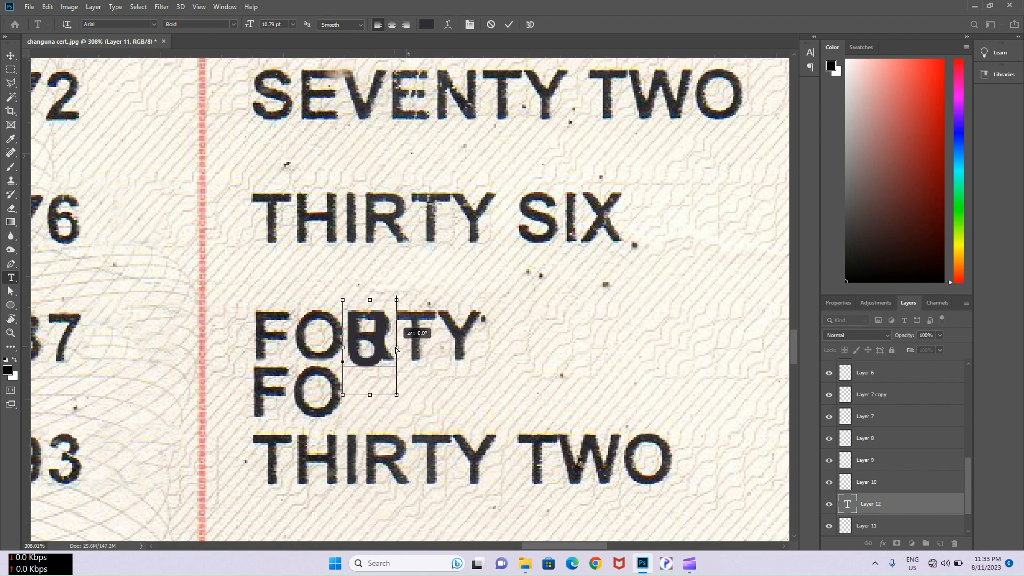
drag(409, 406, 402, 439)
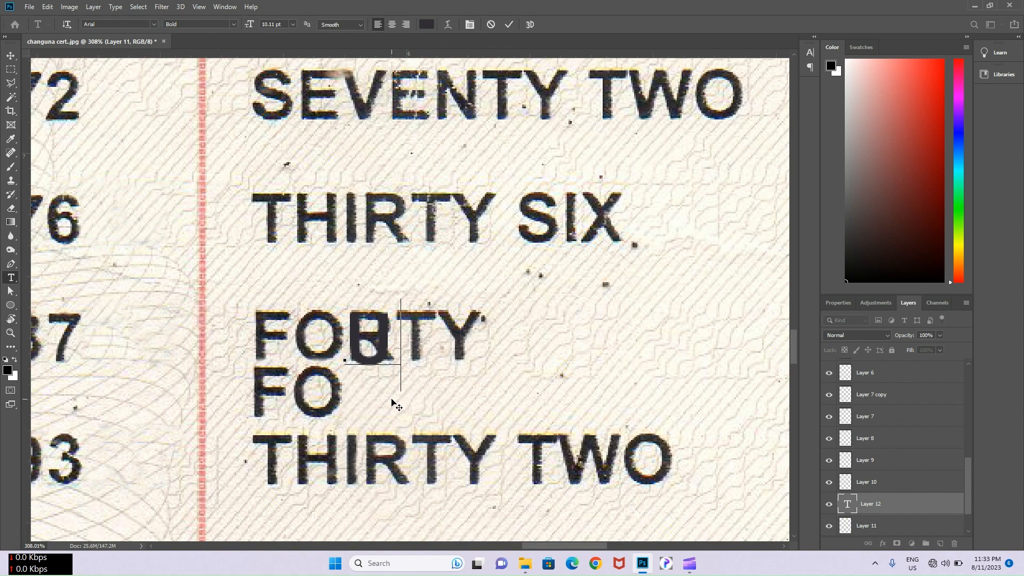
drag(400, 392, 387, 446)
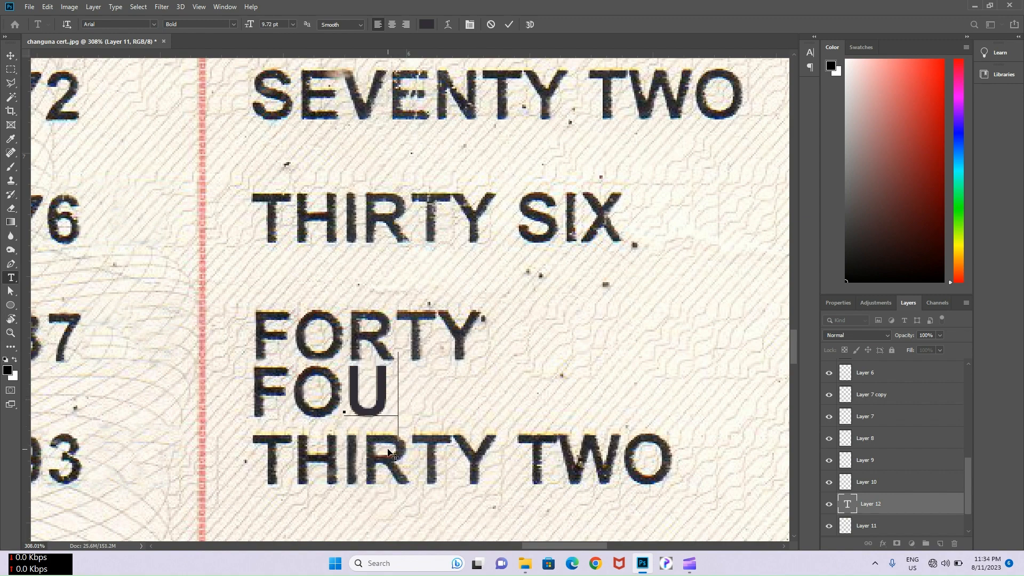
click(509, 24)
- Rasterize the U and roughen its stem edges with the eraser to match the scan
right_click(877, 505)
click(917, 193)
scroll(367, 446, up, 7)
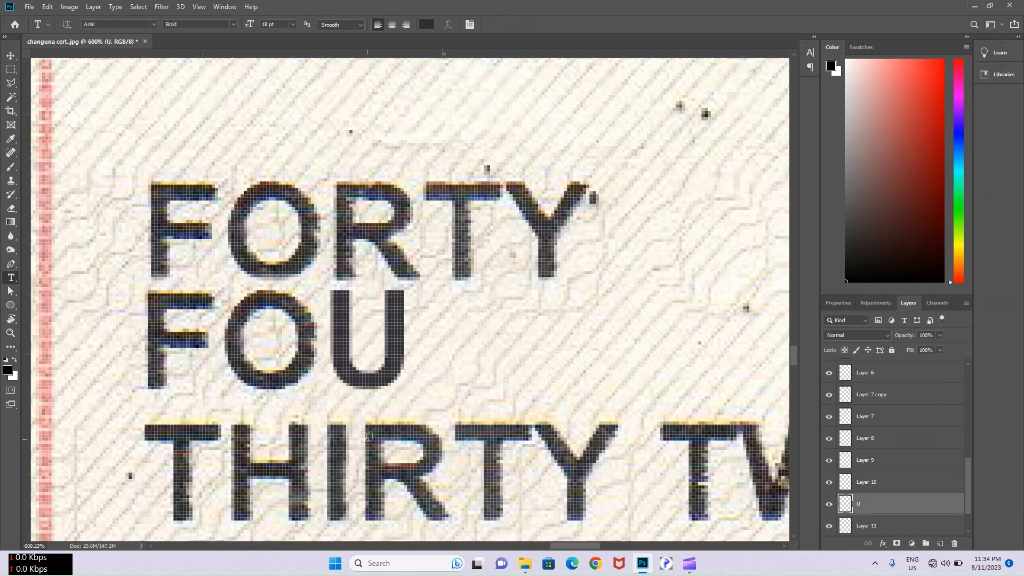
key(e)
key(Caps_Lock)
drag(349, 314, 349, 336)
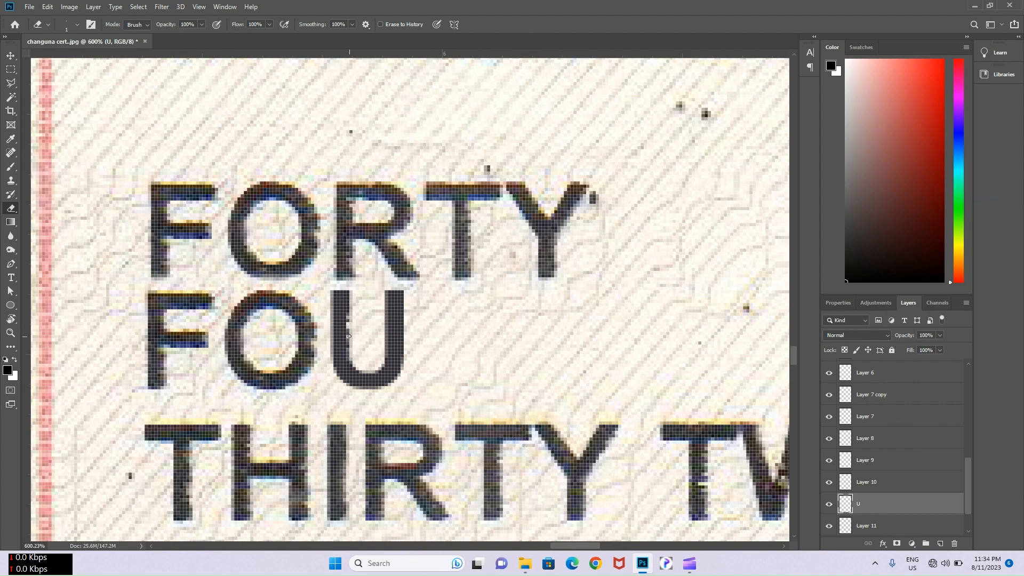
right_click(361, 302)
key(Escape)
drag(402, 355, 402, 333)
scroll(393, 310, down, 4)
scroll(376, 344, up, 8)
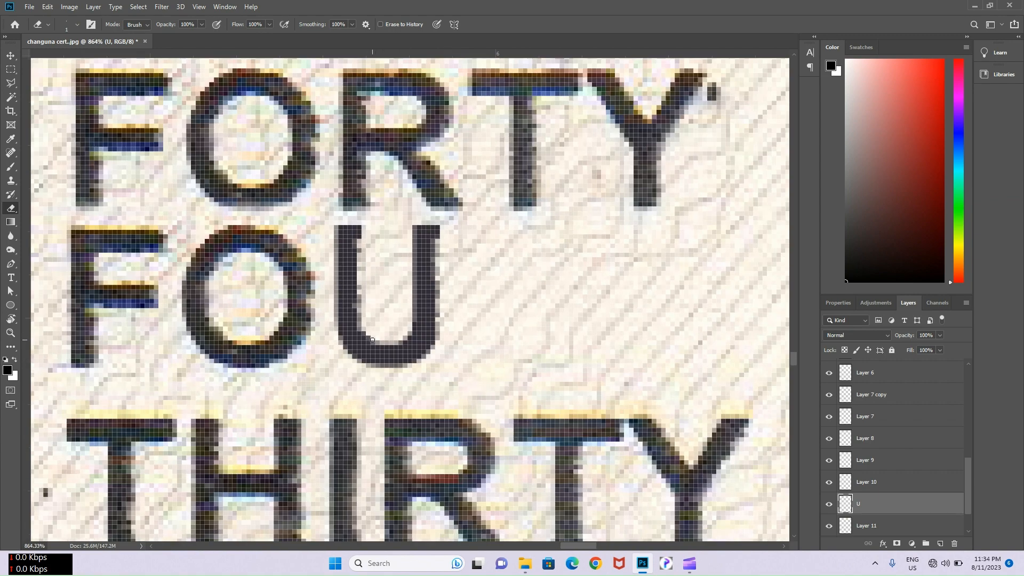
scroll(396, 309, down, 4)
- Select the R of FORTY and multi-select the FO, U and R layers together
key(v)
click(375, 238)
key(m)
scroll(371, 238, up, 3)
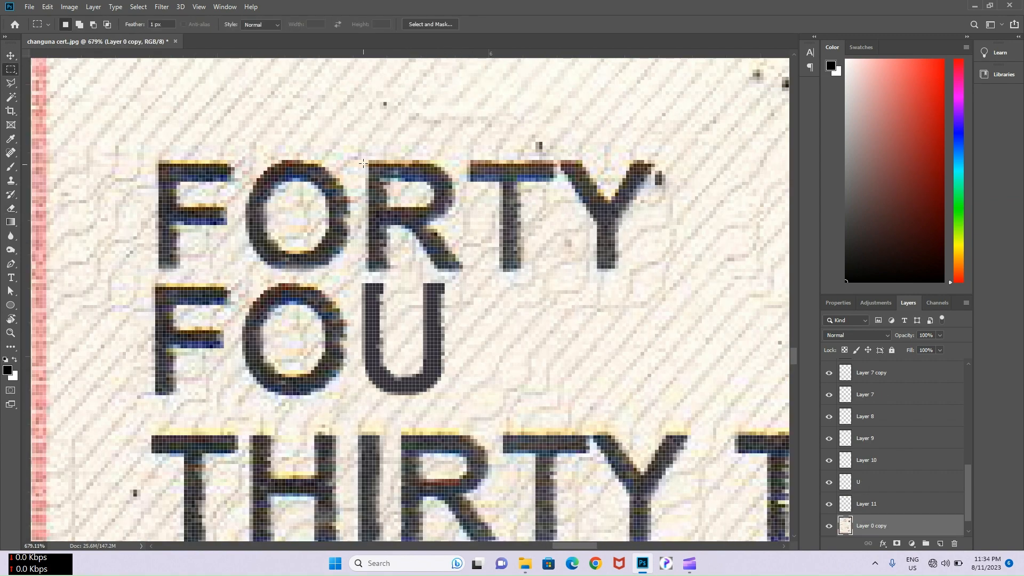
drag(364, 157, 547, 379)
click(171, 349)
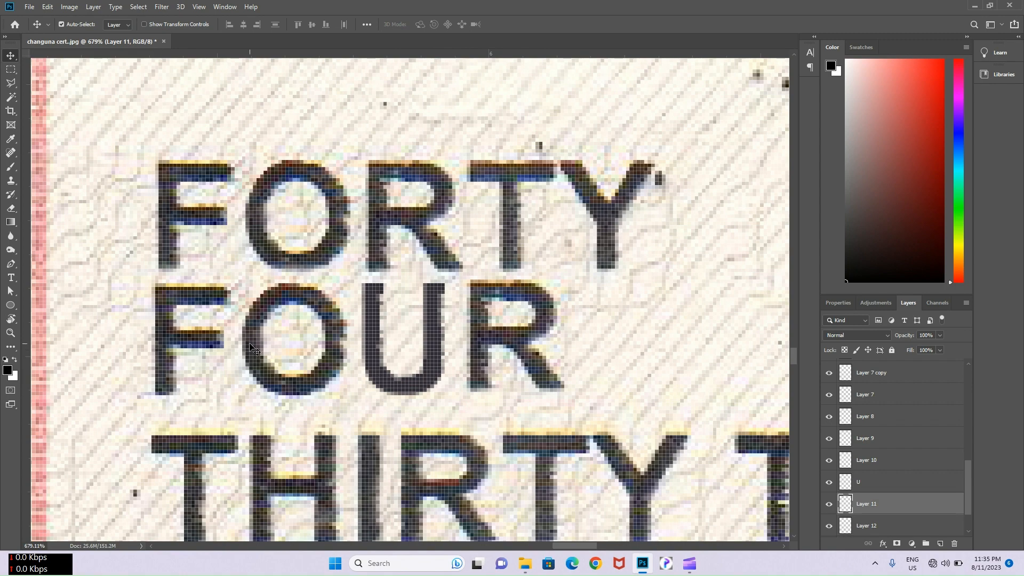
scroll(937, 414, down, 1)
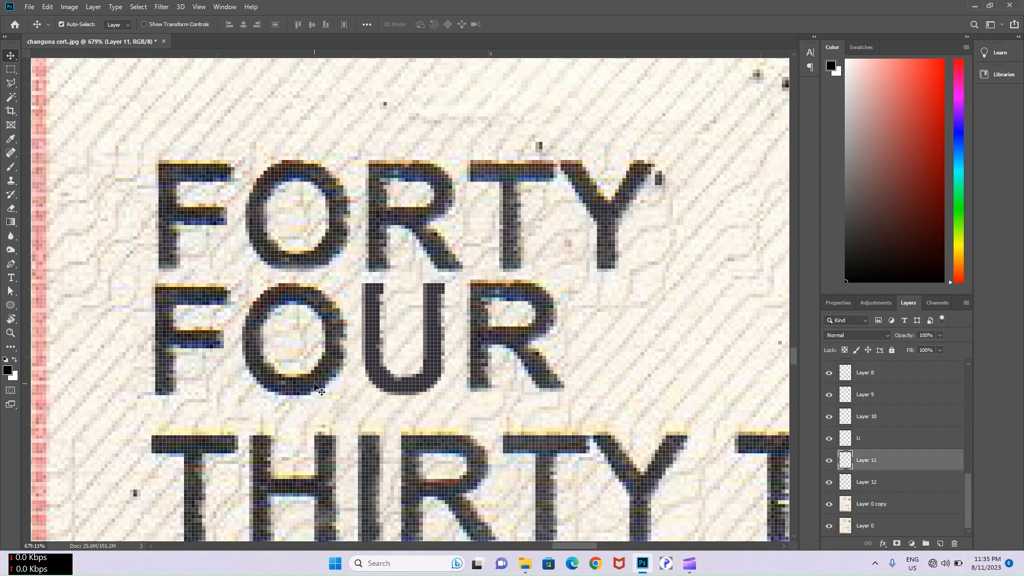
shift+click(377, 374)
shift+click(483, 360)
- Merge the FOUR pieces into one layer and move it over SEVEN in the first row
key(ctrl+e)
scroll(484, 357, down, 7)
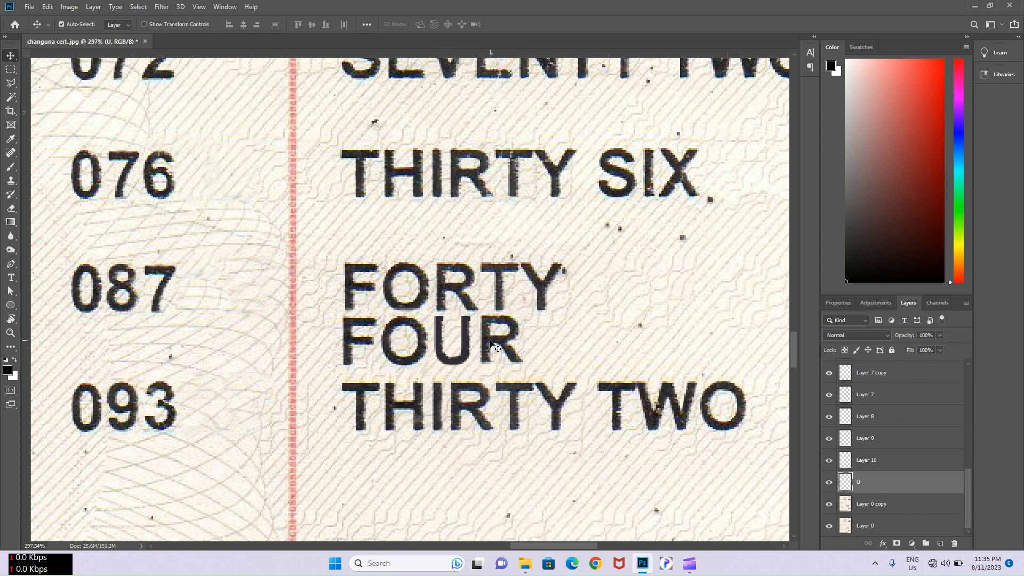
drag(503, 321, 624, 154)
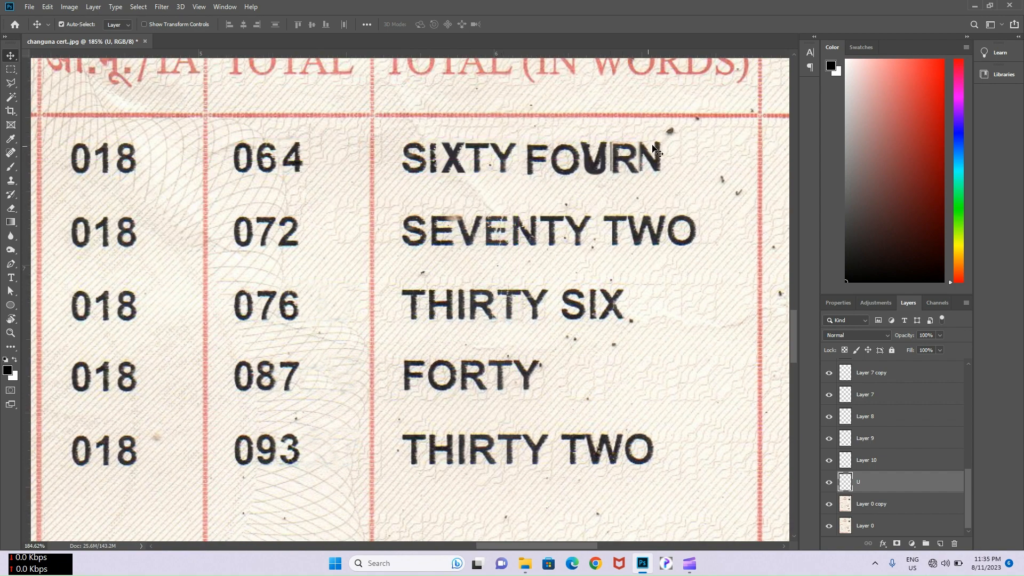
scroll(681, 148, up, 3)
- Content-aware fill the leftover traces around URN and UR on the scan layer
click(682, 149)
key(m)
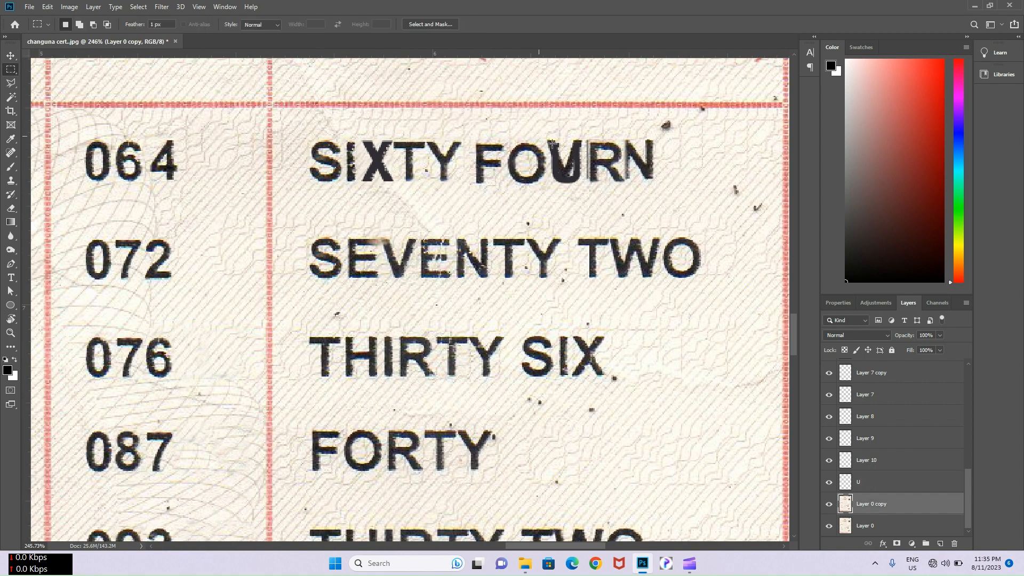
drag(537, 136, 667, 181)
right_click(659, 169)
click(683, 296)
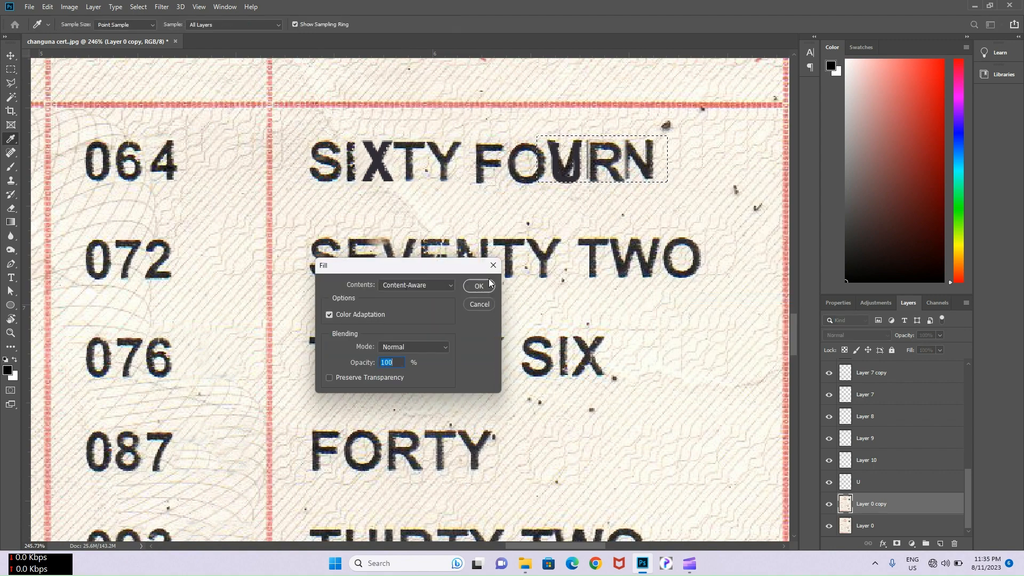
click(483, 287)
drag(550, 138, 649, 184)
right_click(632, 171)
click(644, 288)
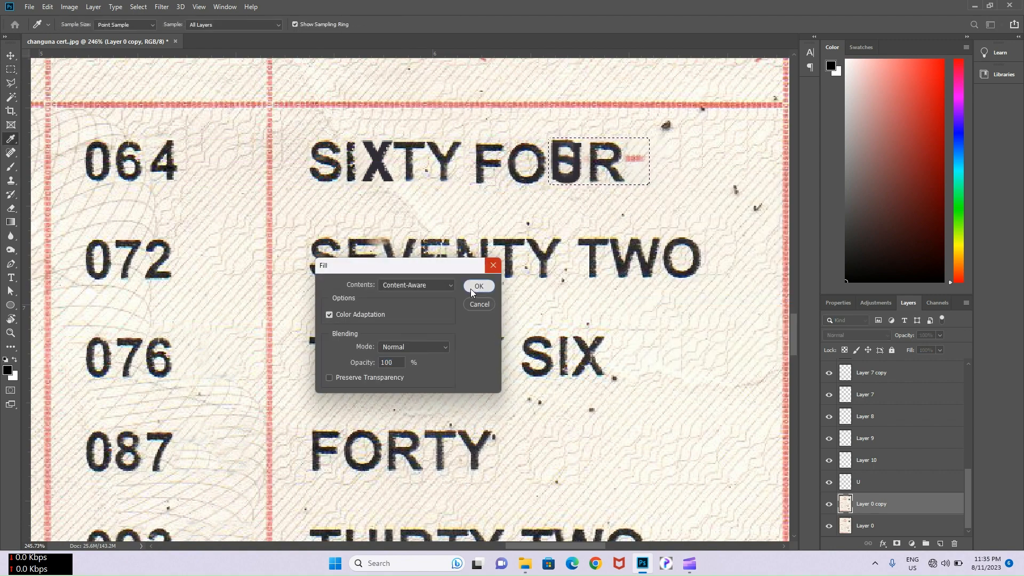
click(470, 289)
- Zoom out to check the words column of the table
click(11, 181)
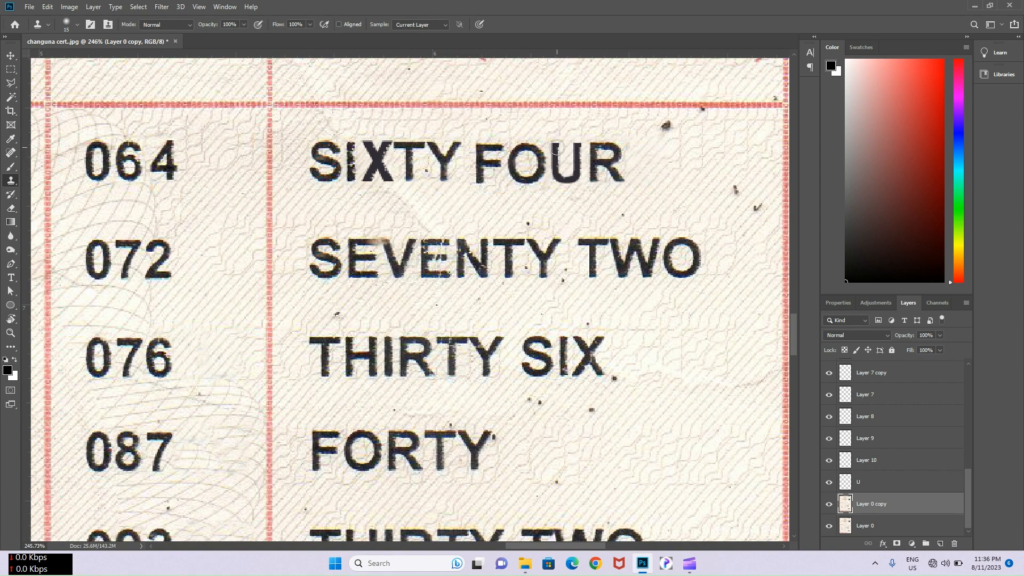
scroll(557, 148, down, 4)
scroll(534, 178, down, 1)
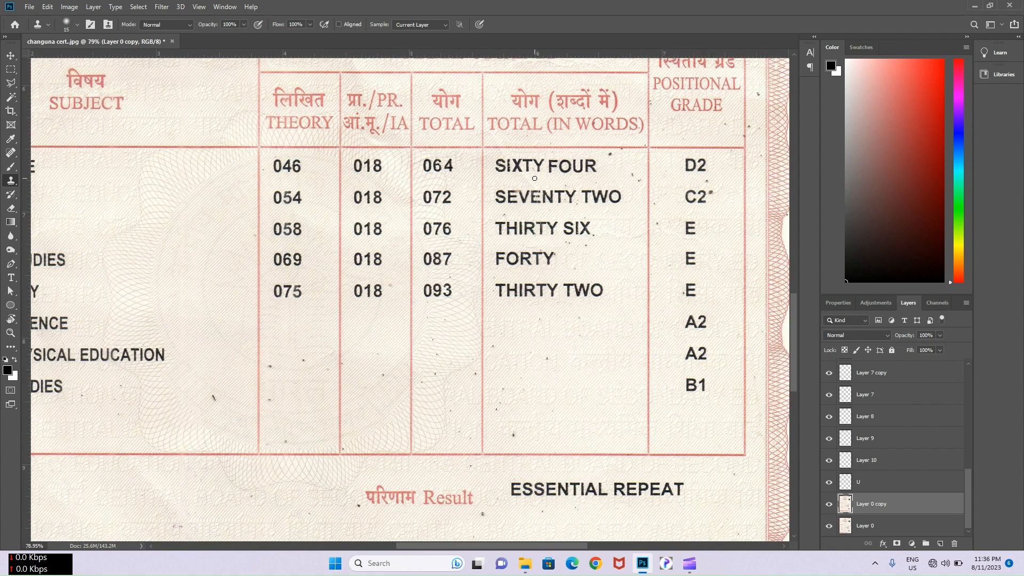
scroll(481, 183, up, 4)
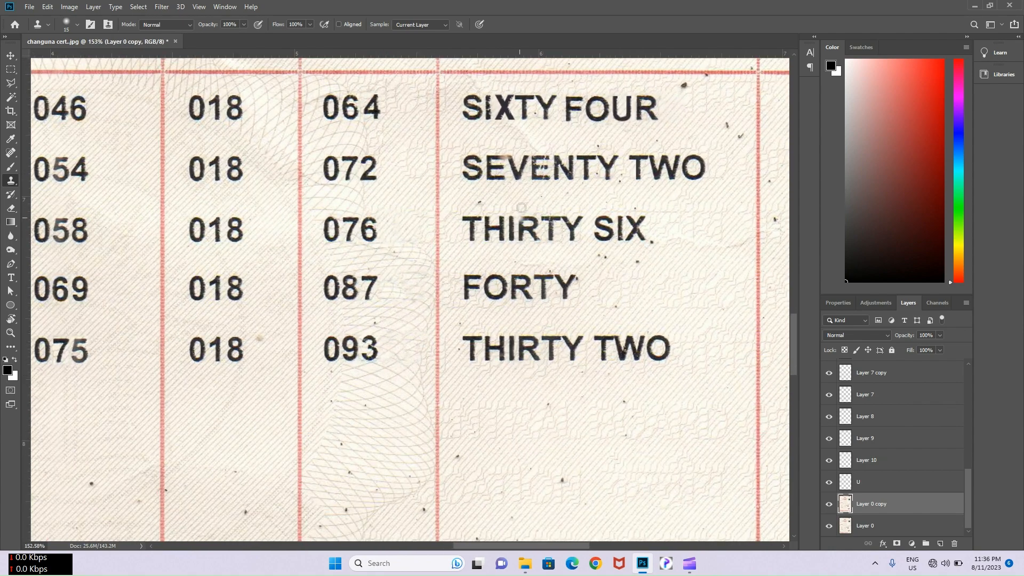
key(m)
scroll(523, 170, up, 2)
- Copy the word SEVENTY onto its own layer and temporarily hide it
drag(457, 172, 648, 280)
key(ctrl+j)
key(v)
click(829, 503)
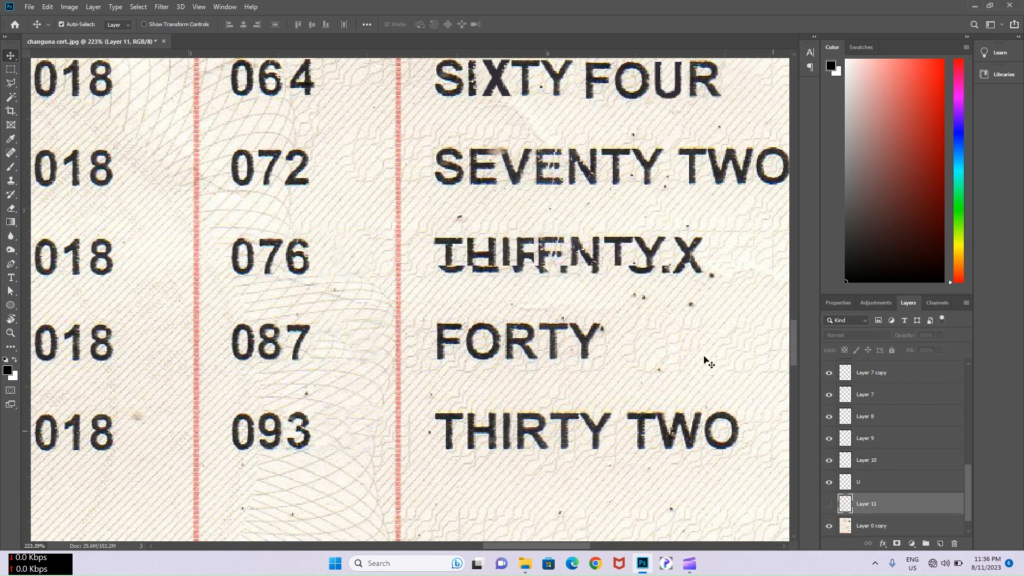
click(874, 525)
- Copy SIX from the third row and shift it right to line up after SEVENTY
key(m)
drag(626, 236, 724, 278)
key(v)
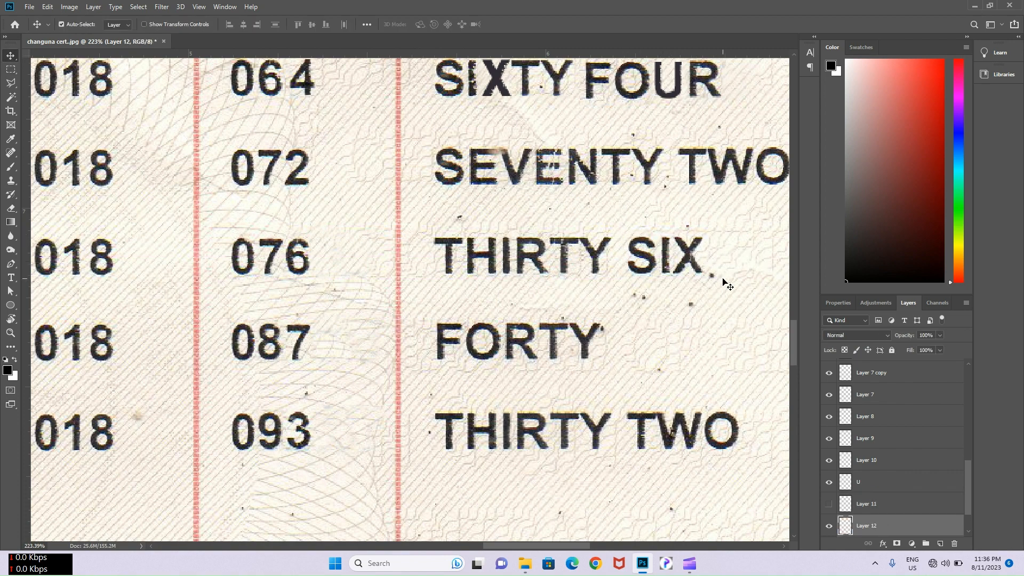
key(shift+Right)
key(shift+Right)
key(shift+Right)
key(shift+Right)
click(829, 503)
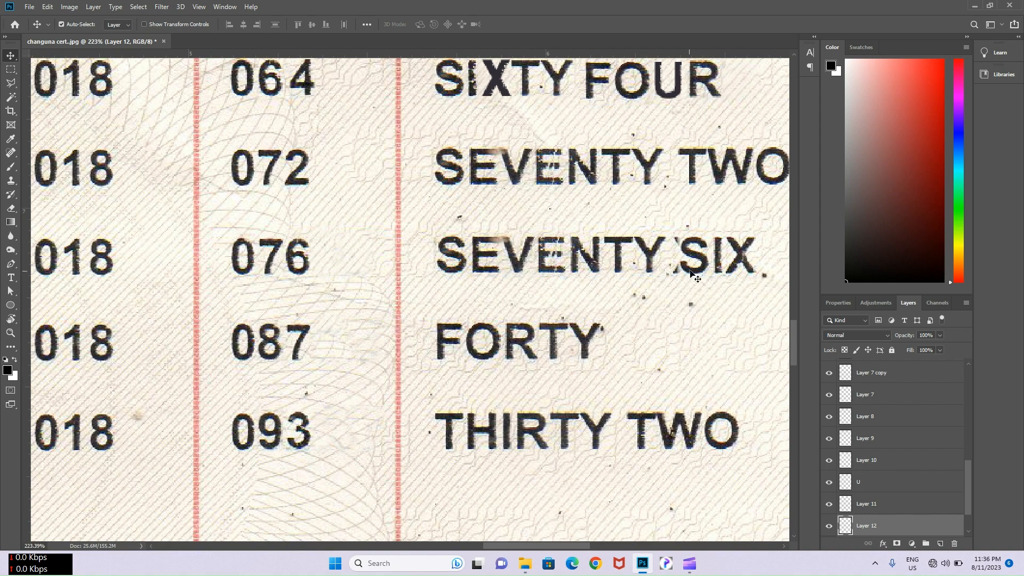
drag(696, 261, 702, 249)
click(697, 218)
key(s)
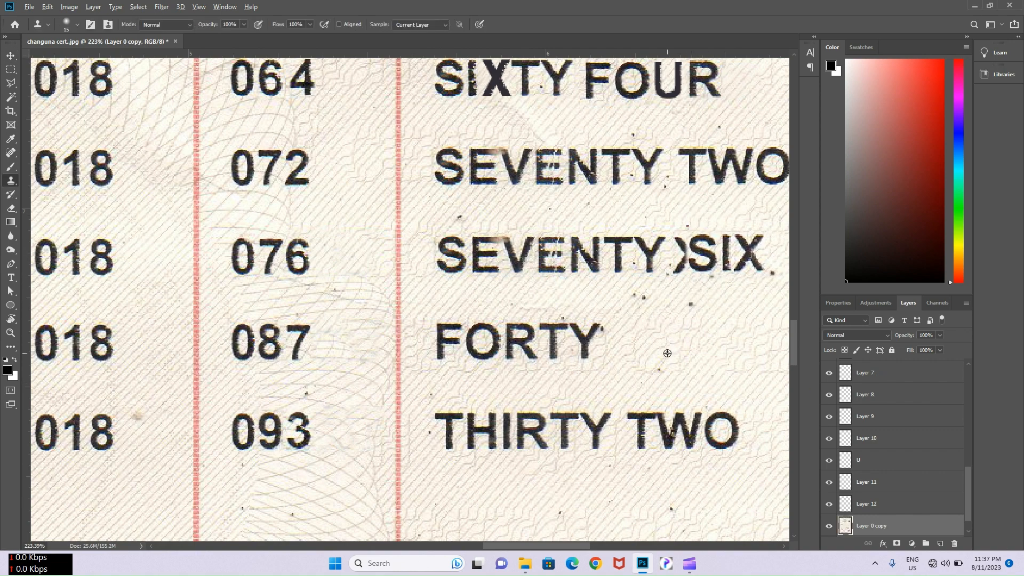
scroll(685, 235, down, 3)
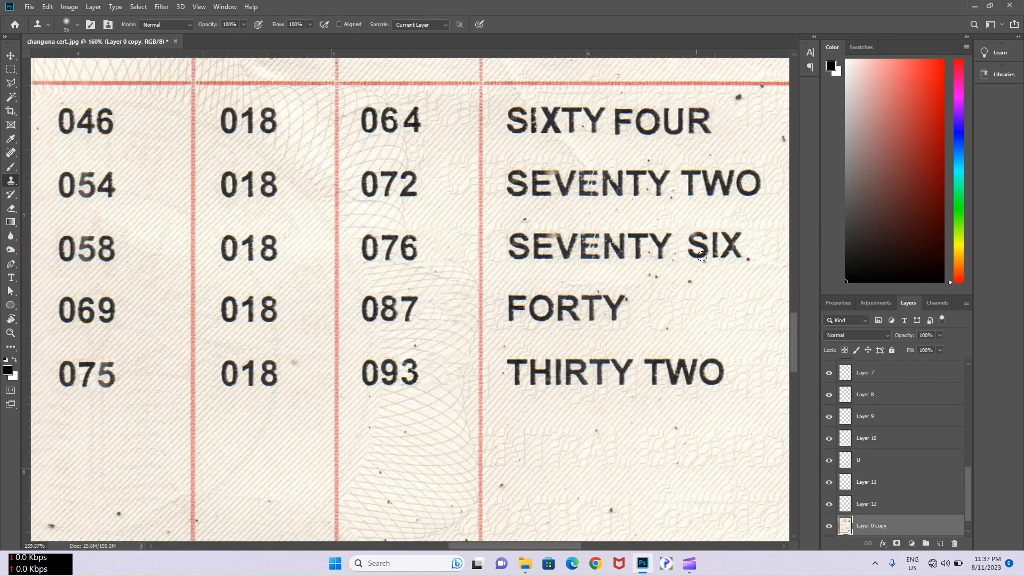
key(v)
drag(702, 247, 701, 245)
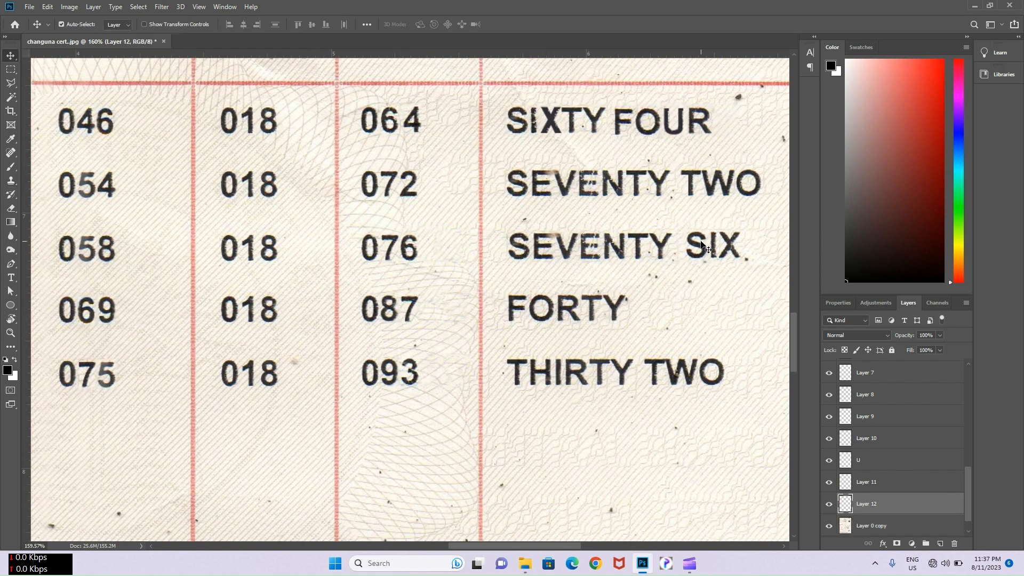
- Copy the E of SEVENTY and place it beside FORTY
scroll(563, 307, up, 2)
click(585, 163)
scroll(585, 162, up, 5)
key(m)
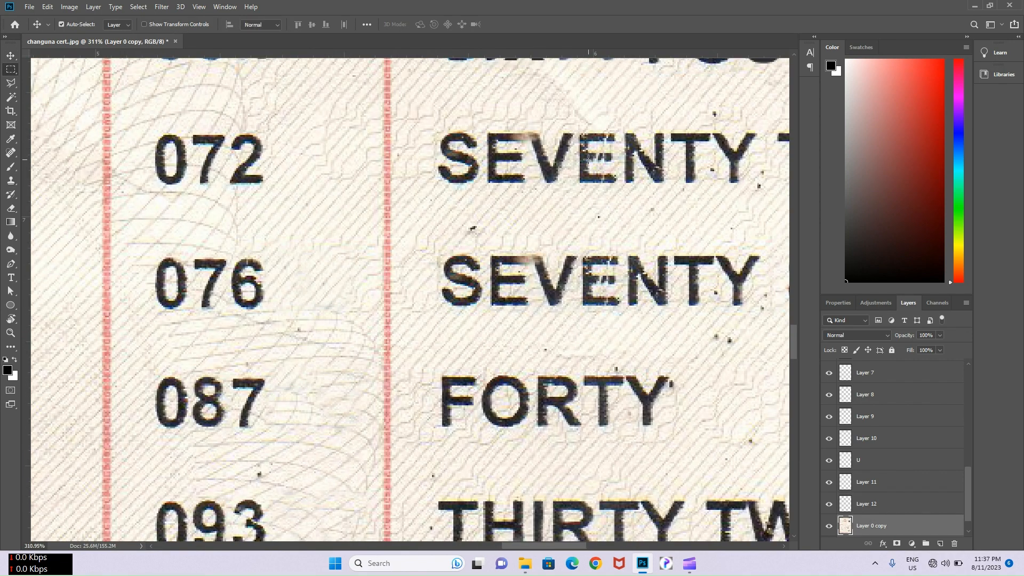
drag(579, 131, 720, 346)
key(v)
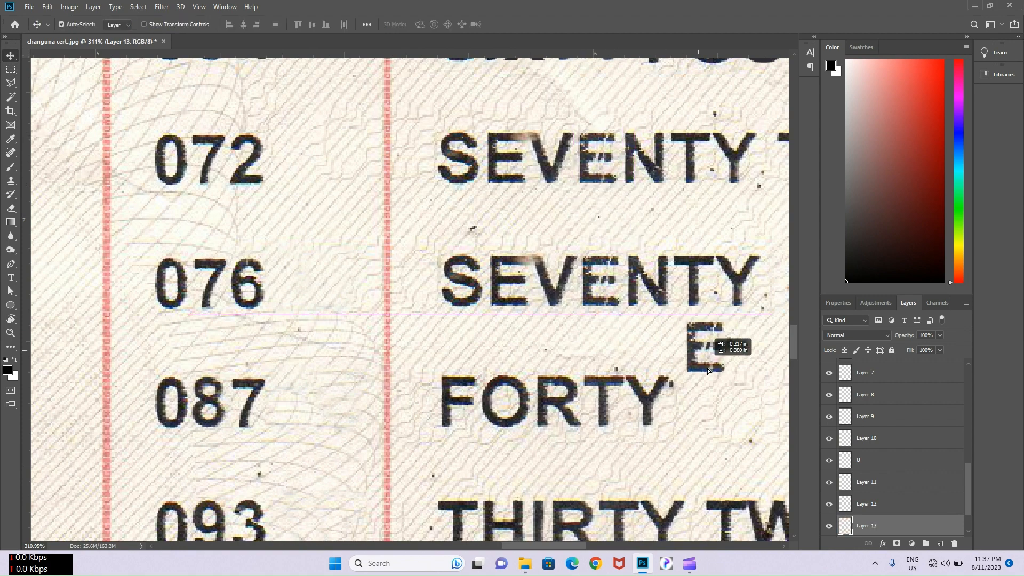
scroll(670, 261, down, 3)
scroll(678, 271, up, 3)
- Copy the I of SIX to sit beside the E
click(679, 272)
scroll(678, 272, up, 5)
key(m)
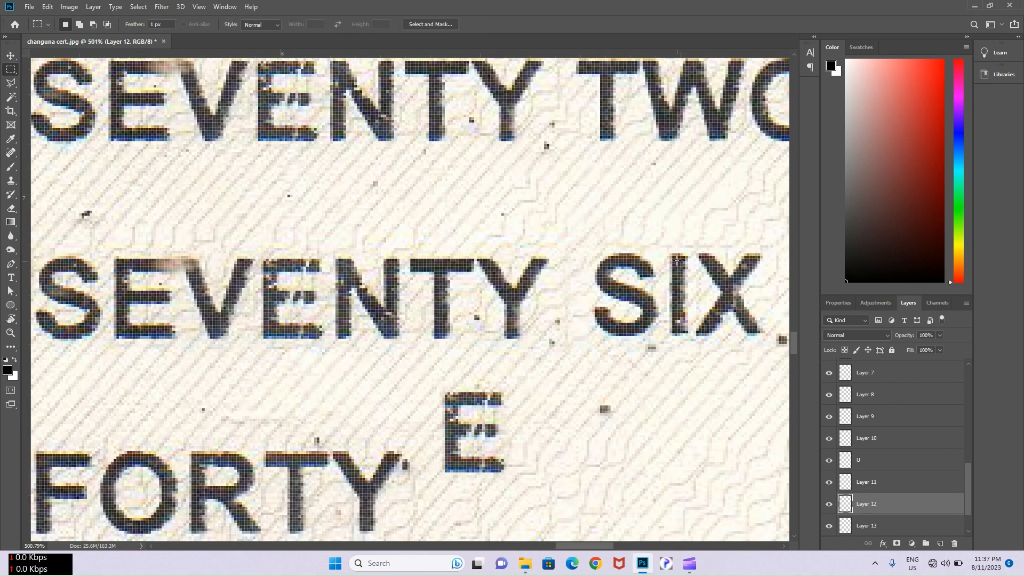
drag(667, 251, 550, 426)
key(v)
scroll(480, 366, down, 5)
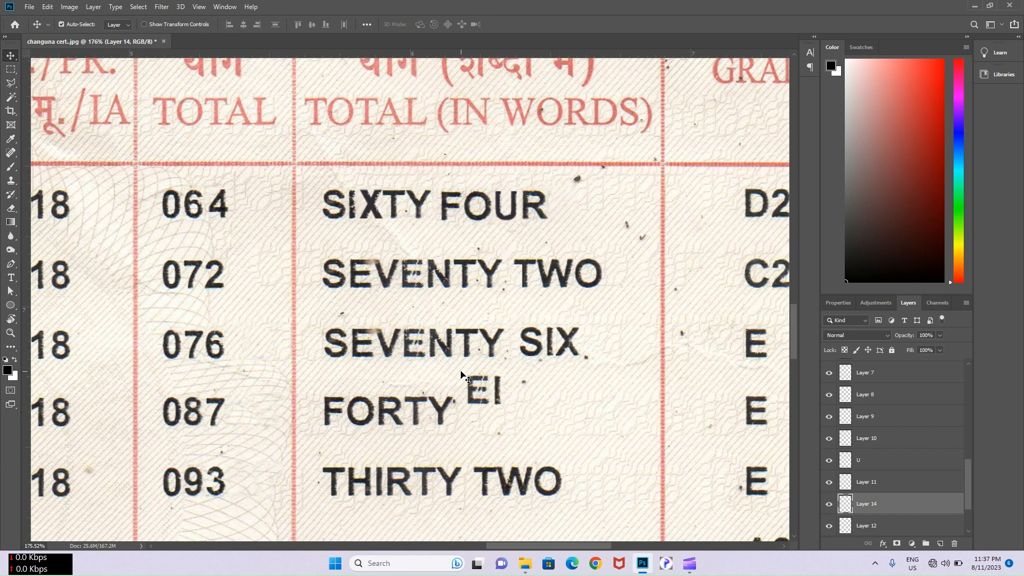
- Add a capital G text, shrunk to the scan's letter size and placed after the I
key(t)
click(523, 419)
text(g)
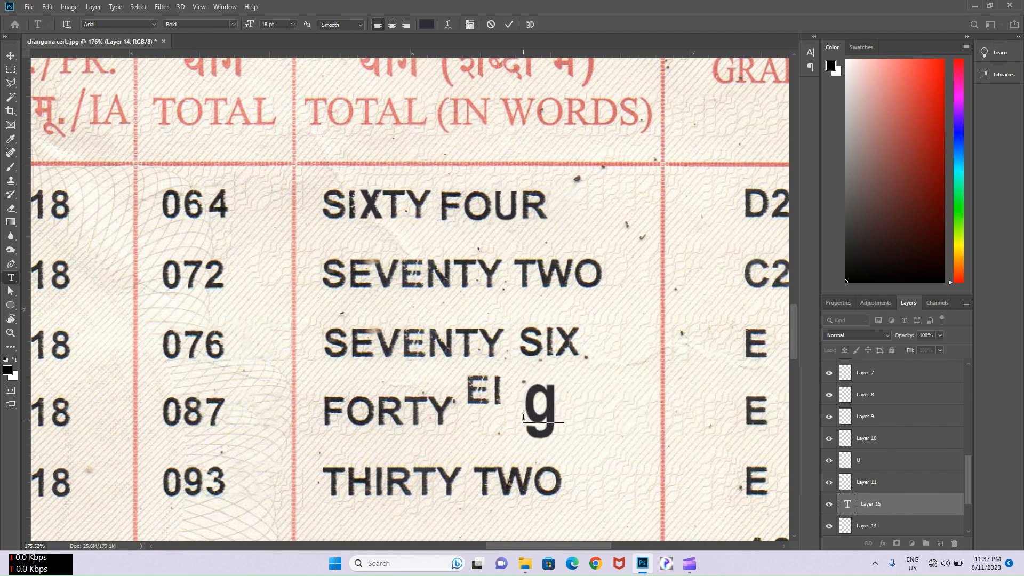
key(BackSpace)
key(Caps_Lock)
text(G)
click(509, 24)
click(547, 397)
drag(575, 449, 556, 417)
scroll(548, 398, up, 5)
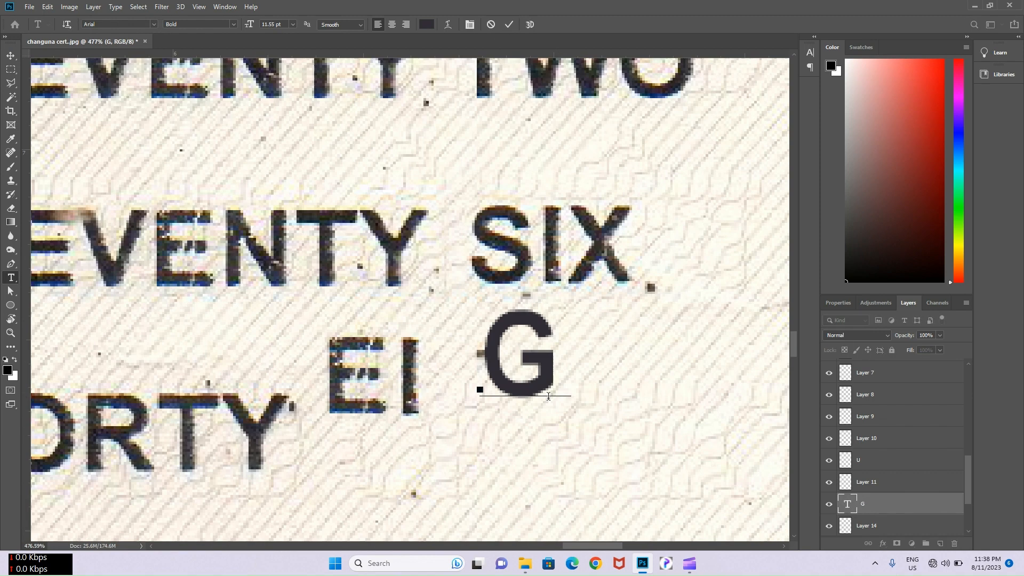
drag(557, 467, 510, 473)
click(508, 24)
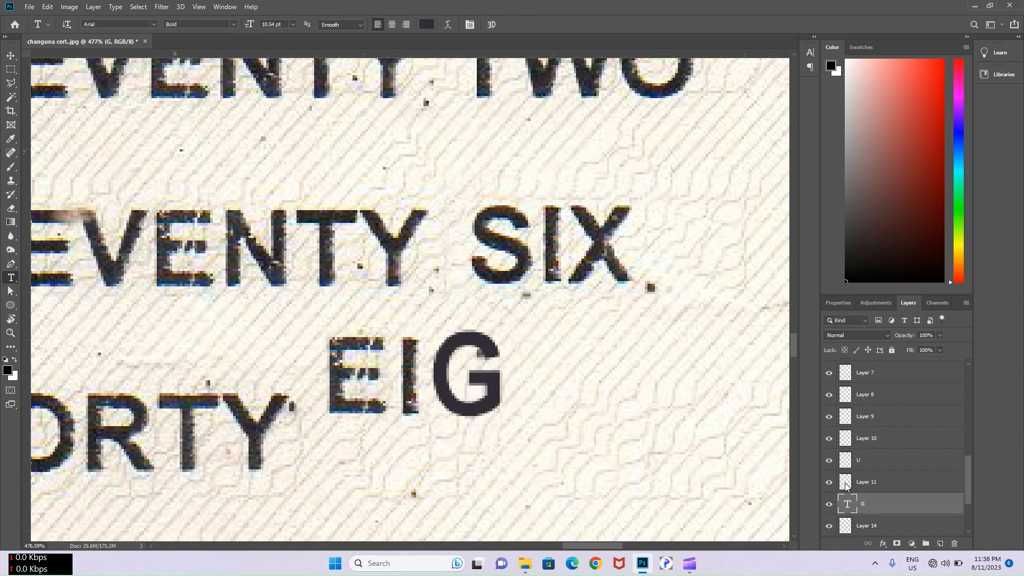
- Rasterize the G text layer into pixels
right_click(888, 505)
click(907, 192)
scroll(470, 373, up, 3)
key(e)
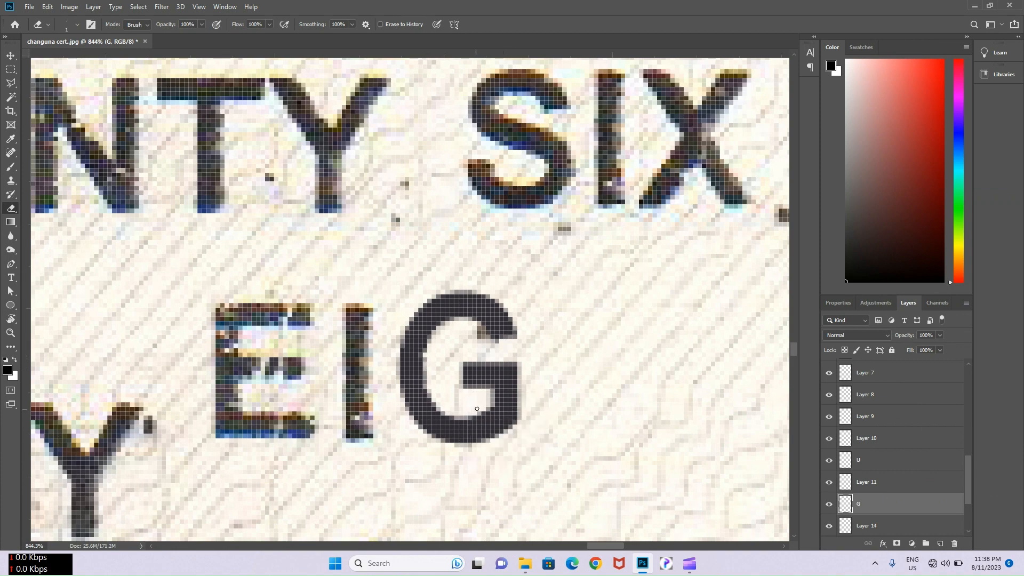
scroll(519, 370, down, 1)
- Paint the G's edges with a 1px brush using brown and tan tones sampled from the scan
key(i)
click(376, 361)
scroll(454, 348, up, 7)
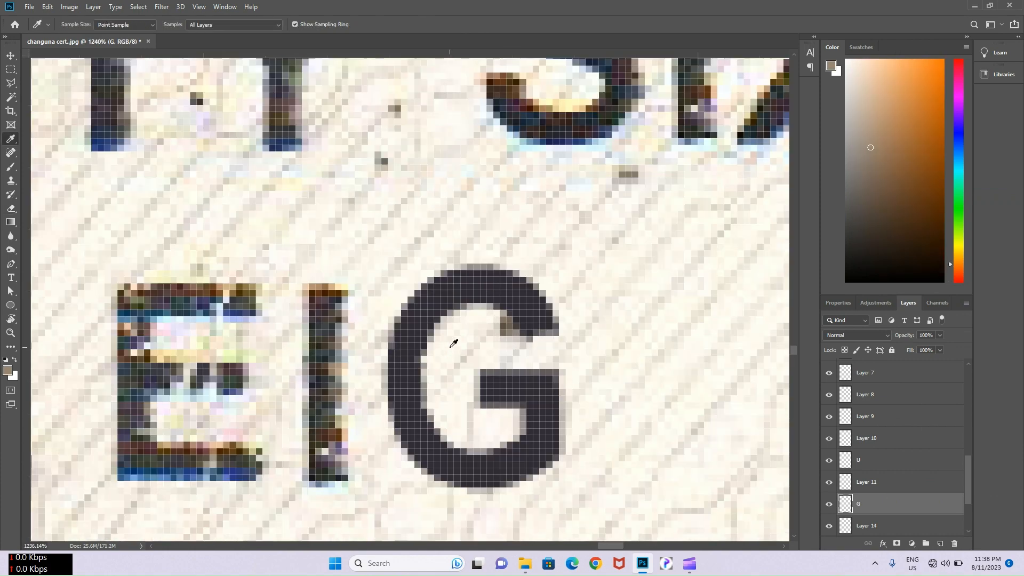
key(b)
key(bracketleft)
key(bracketleft)
key(bracketleft)
key(bracketleft)
key(bracketleft)
key(bracketleft)
key(bracketleft)
key(bracketleft)
key(bracketleft)
key(bracketleft)
key(bracketleft)
key(bracketleft)
key(bracketleft)
key(bracketleft)
scroll(435, 323, up, 5)
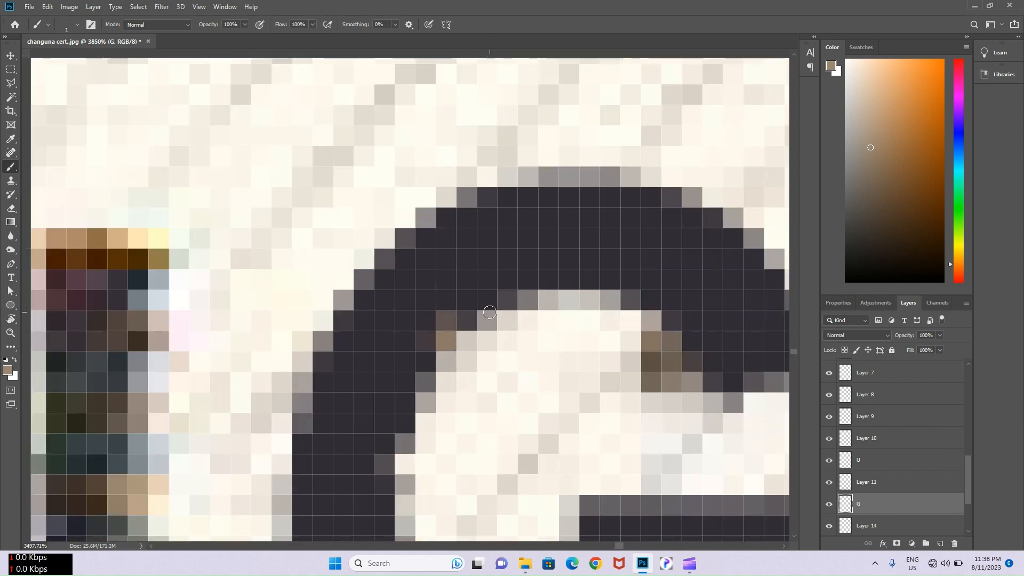
scroll(512, 352, down, 2)
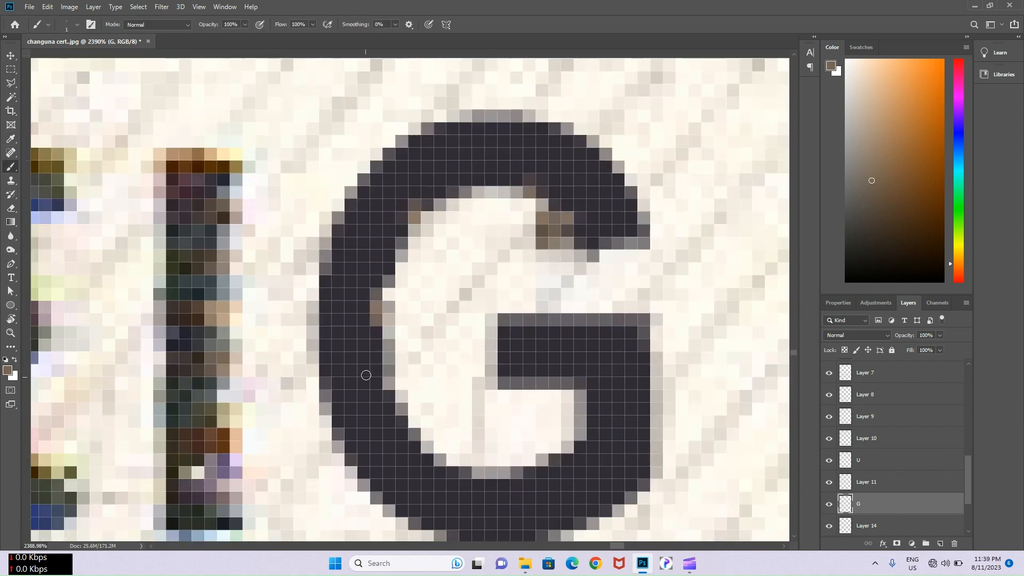
alt+click(358, 375)
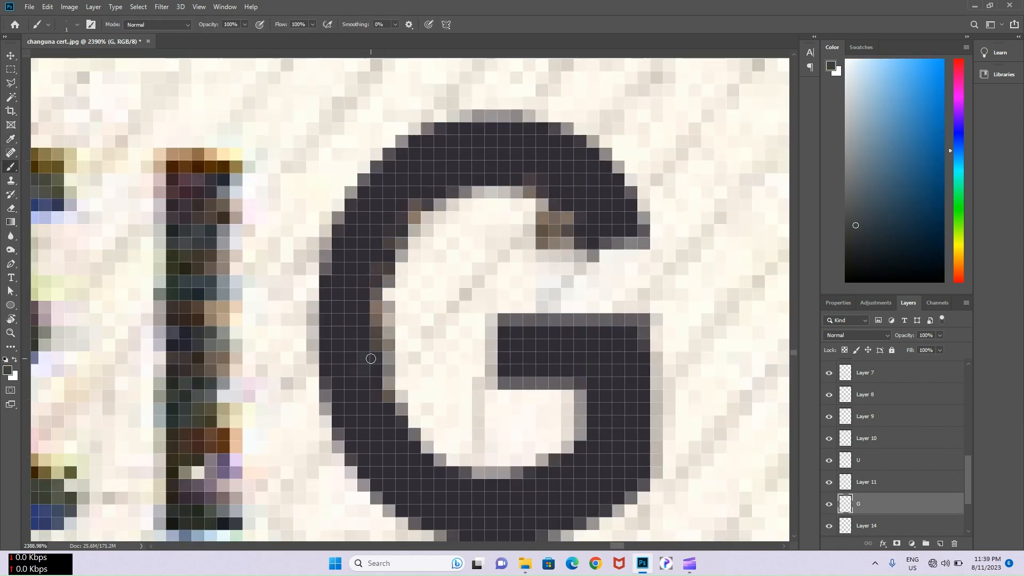
alt+click(378, 428)
scroll(373, 384, down, 1)
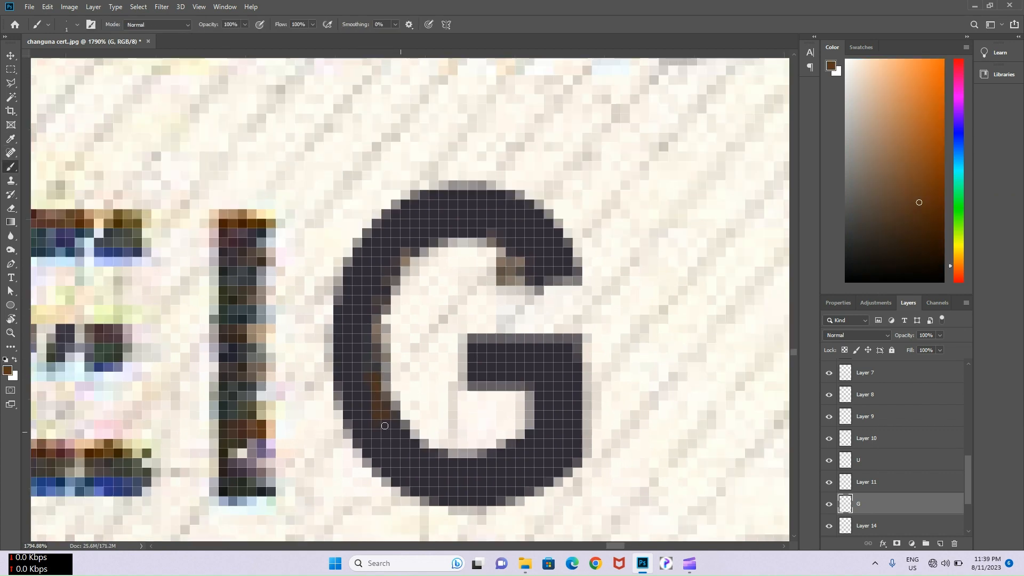
alt+click(259, 371)
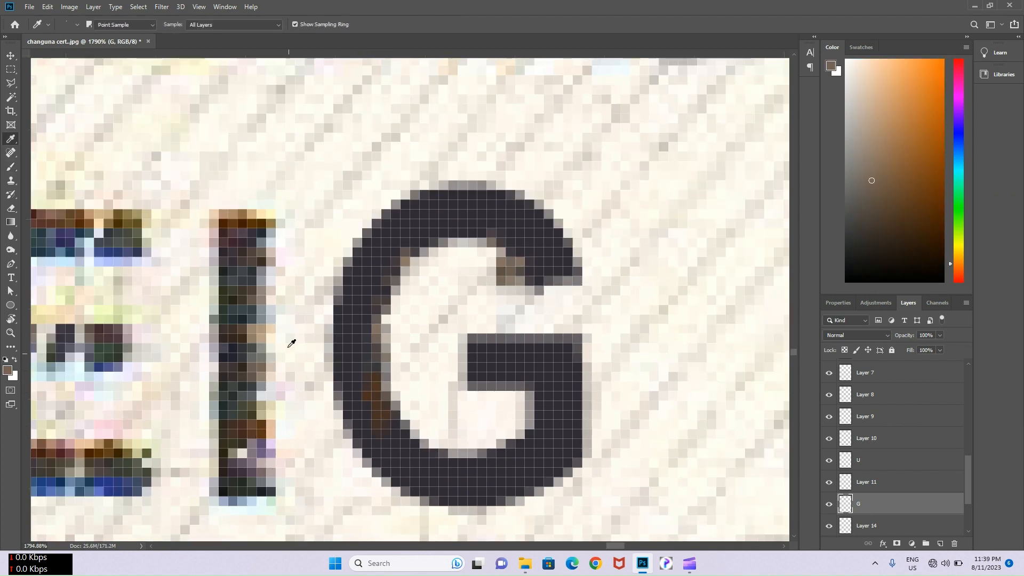
alt+click(260, 327)
drag(540, 398, 492, 376)
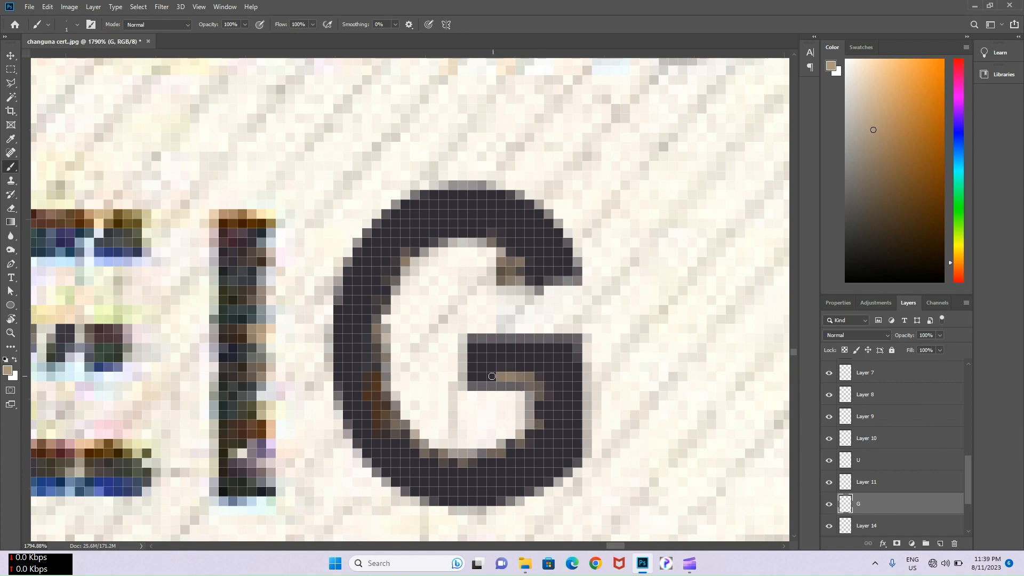
alt+click(269, 426)
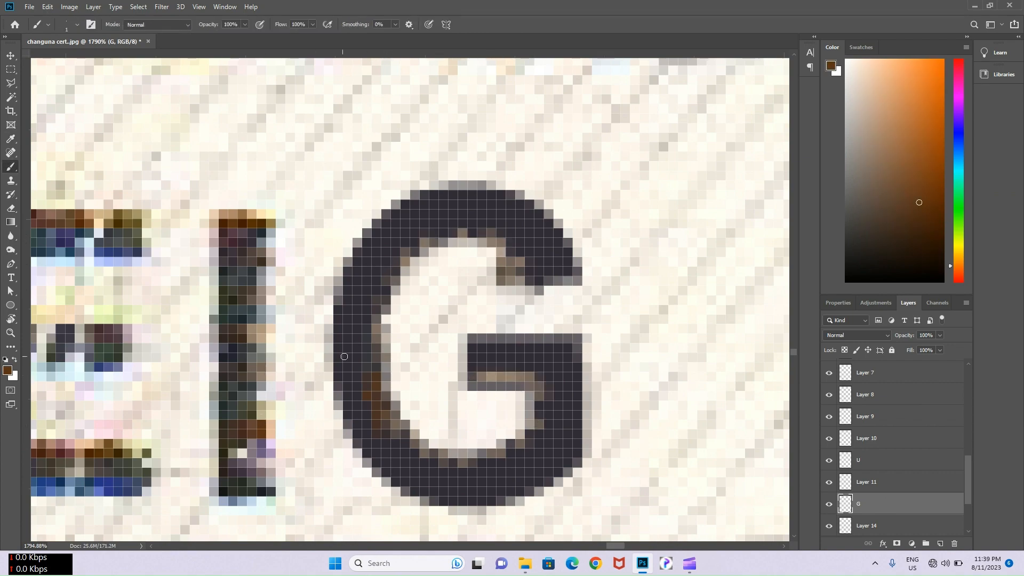
scroll(384, 277, down, 10)
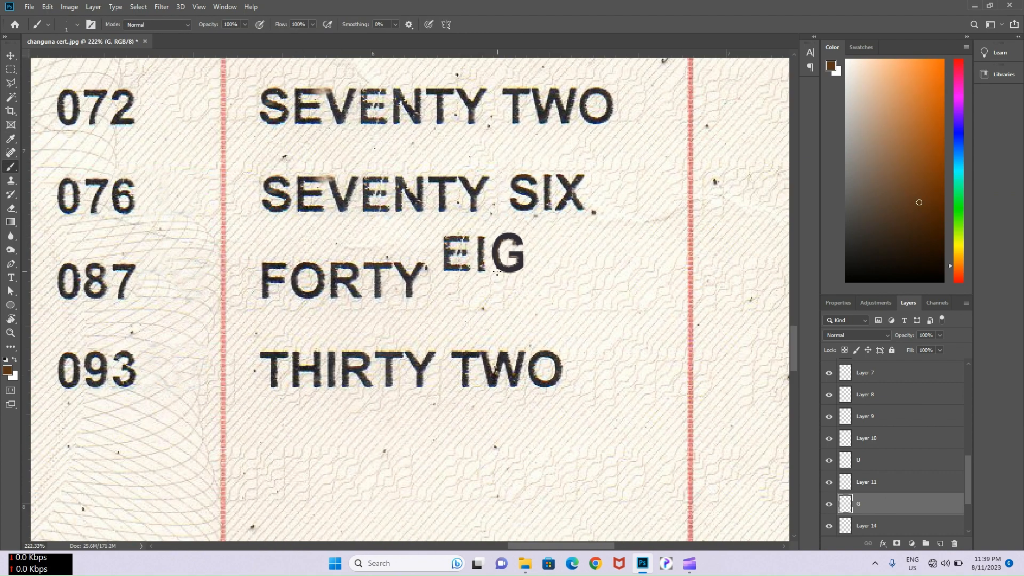
- Reselect the original scan layer with the Rectangular Marquee ready
key(v)
scroll(496, 216, down, 1)
click(344, 325)
scroll(344, 324, up, 10)
key(m)
scroll(349, 314, up, 4)
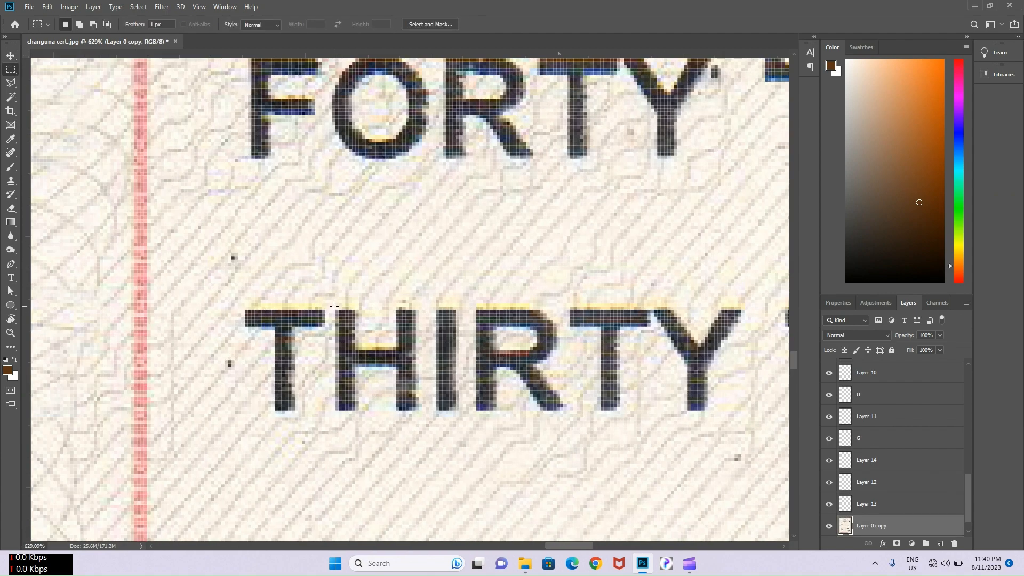
- Copy the H and the TY of THIRTY onto their own layers
drag(331, 303, 439, 510)
key(ctrl+j)
key(v)
scroll(536, 417, down, 3)
click(536, 417)
scroll(536, 417, up, 2)
key(m)
drag(522, 365, 672, 449)
key(ctrl+j)
key(v)
- Place the copied H and TY after EIG to spell EIGHTY
scroll(614, 424, down, 5)
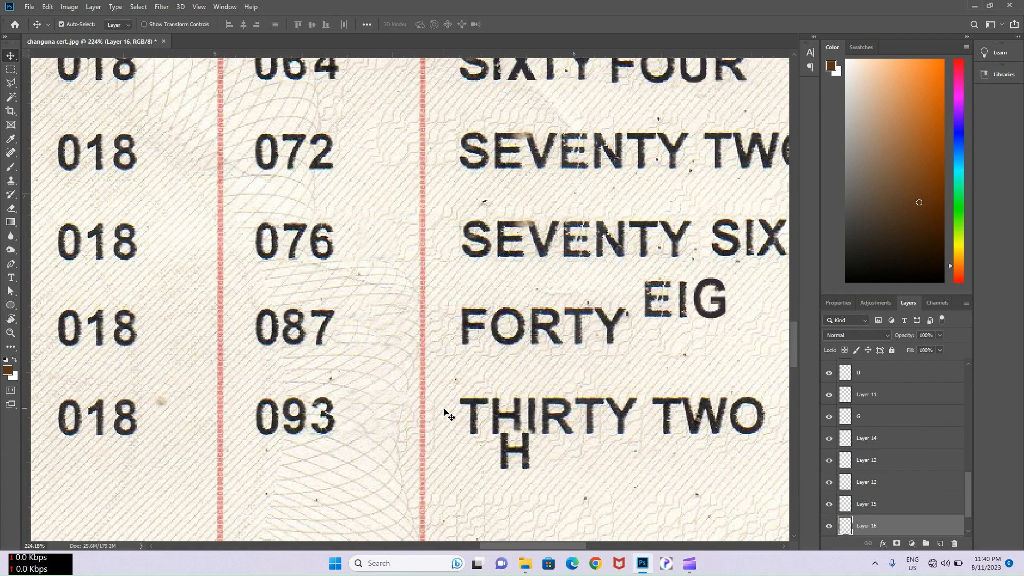
drag(728, 368, 754, 299)
scroll(754, 299, up, 3)
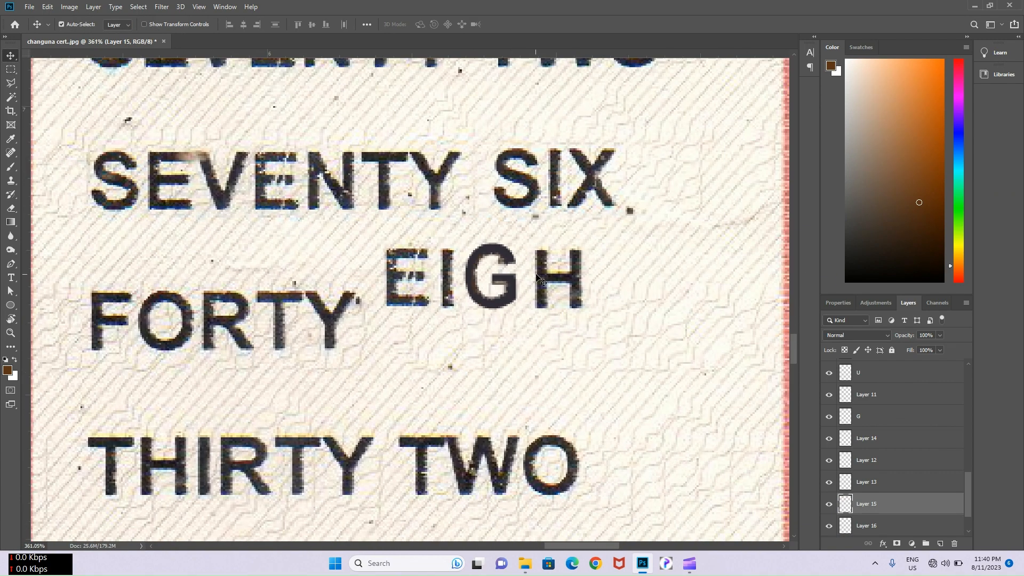
drag(544, 275, 540, 276)
drag(359, 465, 660, 276)
scroll(659, 274, down, 2)
- Merge the E, I, G, H and TY layers into EIGHTY and move it over FORTY
shift+click(488, 286)
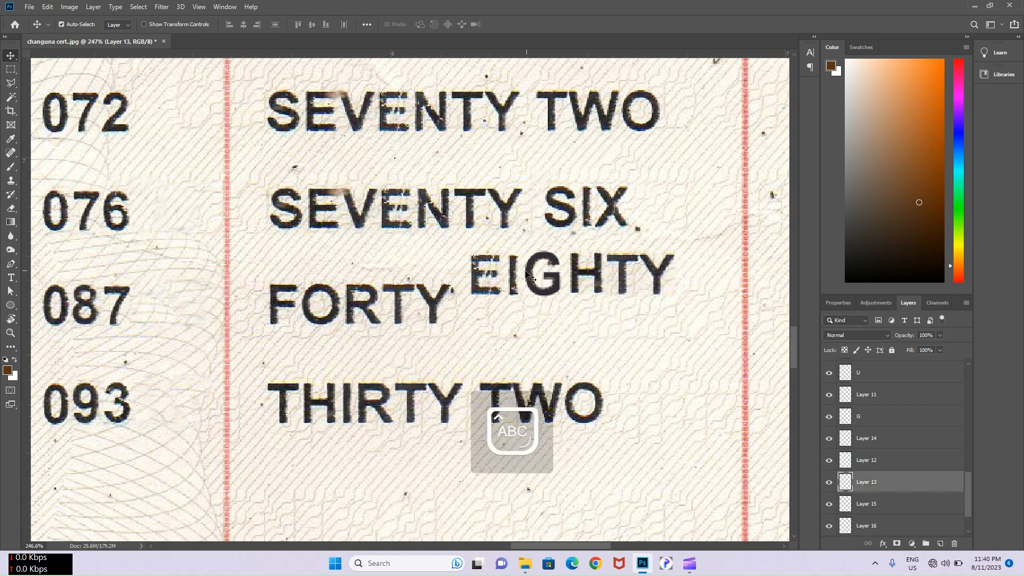
shift+click(515, 277)
shift+click(540, 281)
shift+click(578, 279)
shift+click(624, 275)
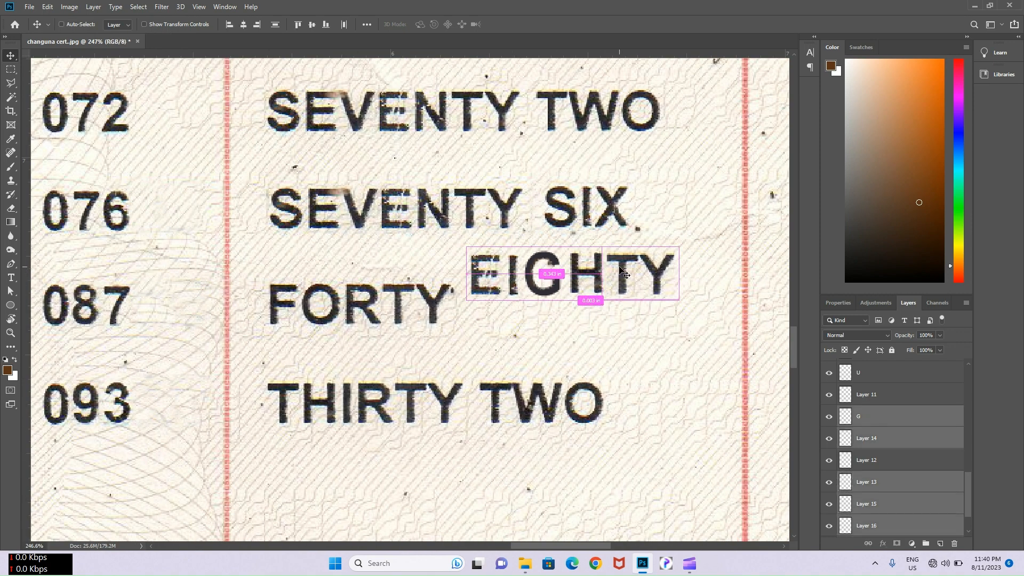
key(ctrl+e)
drag(581, 274, 459, 293)
scroll(582, 271, down, 2)
scroll(459, 293, up, 3)
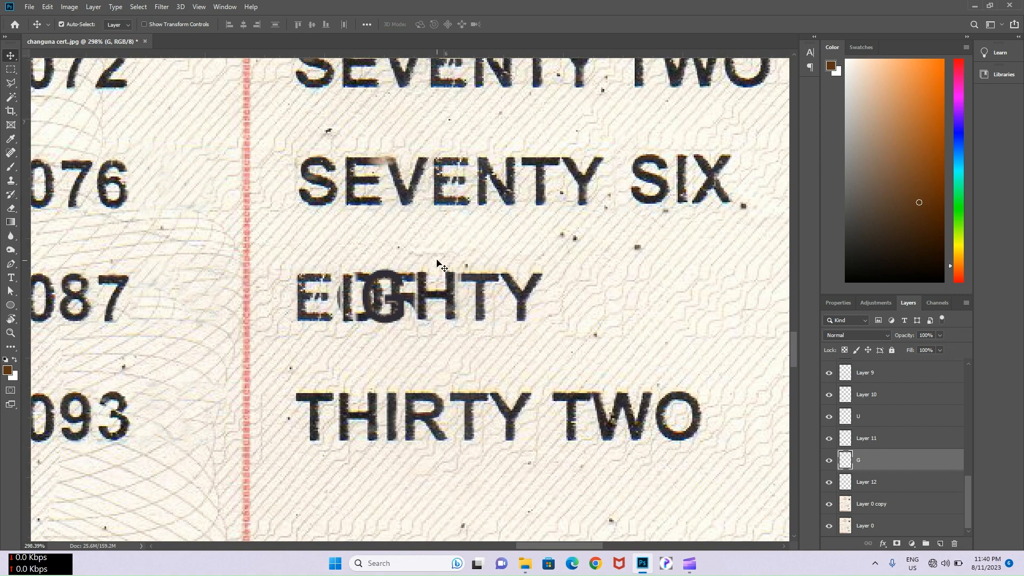
- Copy SEVEN from SEVENTY SIX and place it after EIGHTY in the 087 row
click(348, 193)
key(m)
drag(291, 154, 769, 295)
key(v)
scroll(700, 312, down, 3)
drag(693, 315, 604, 294)
- Content-Aware Fill the ghost letters in EIGHTY, then touch up with Clone Stamp
click(353, 307)
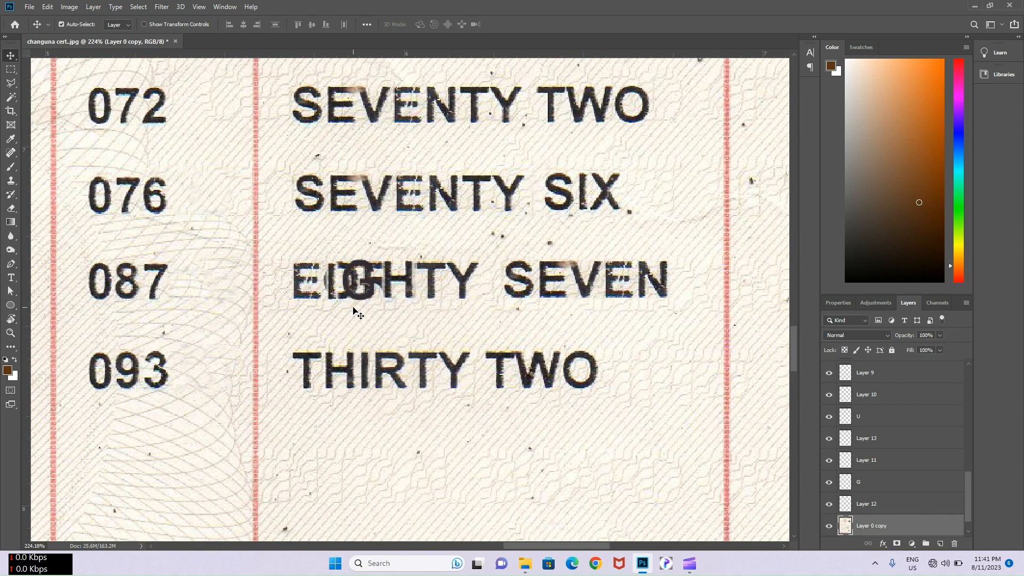
key(m)
drag(319, 260, 395, 306)
right_click(391, 292)
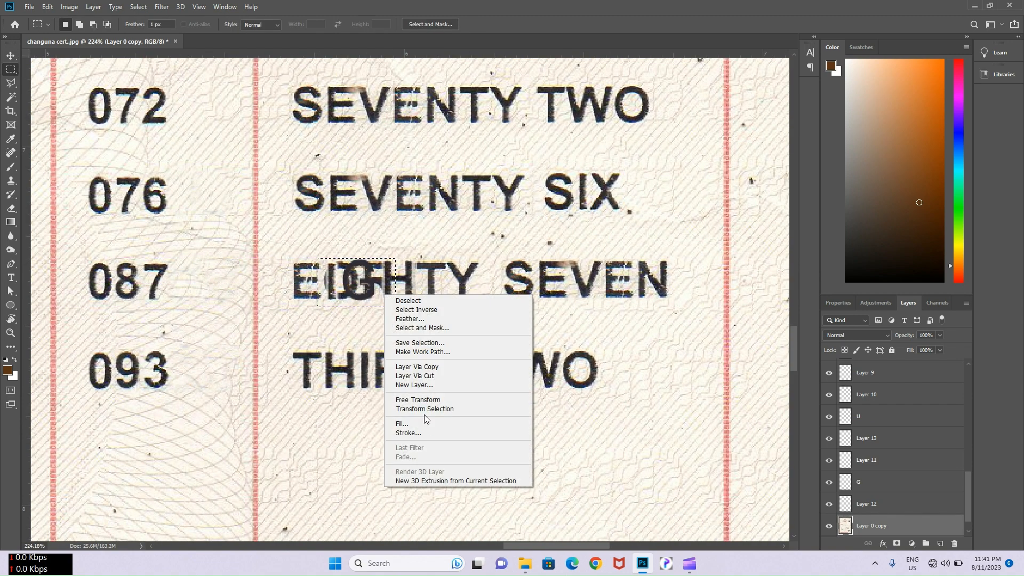
click(406, 422)
click(468, 286)
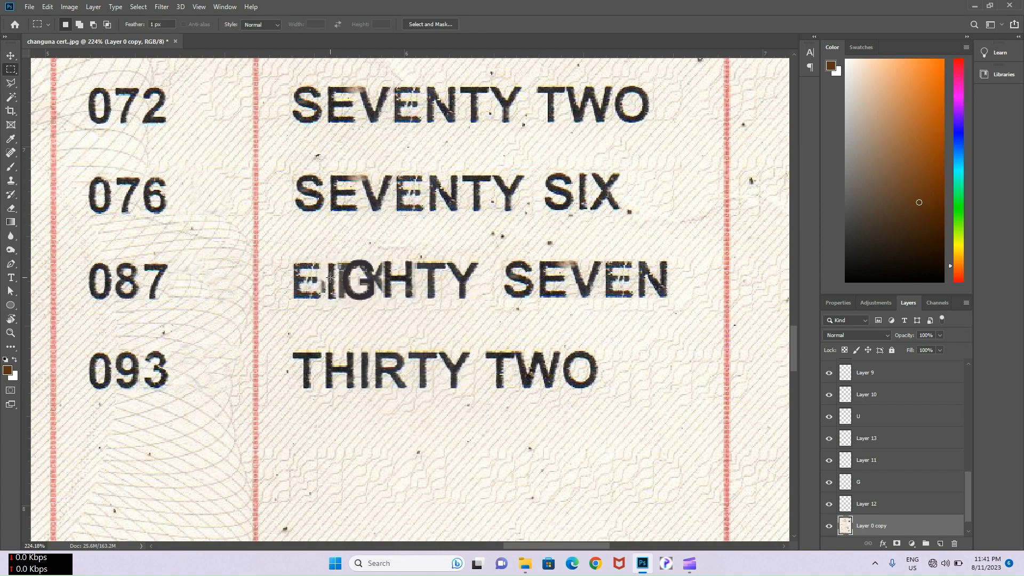
key(s)
key(Caps_Lock)
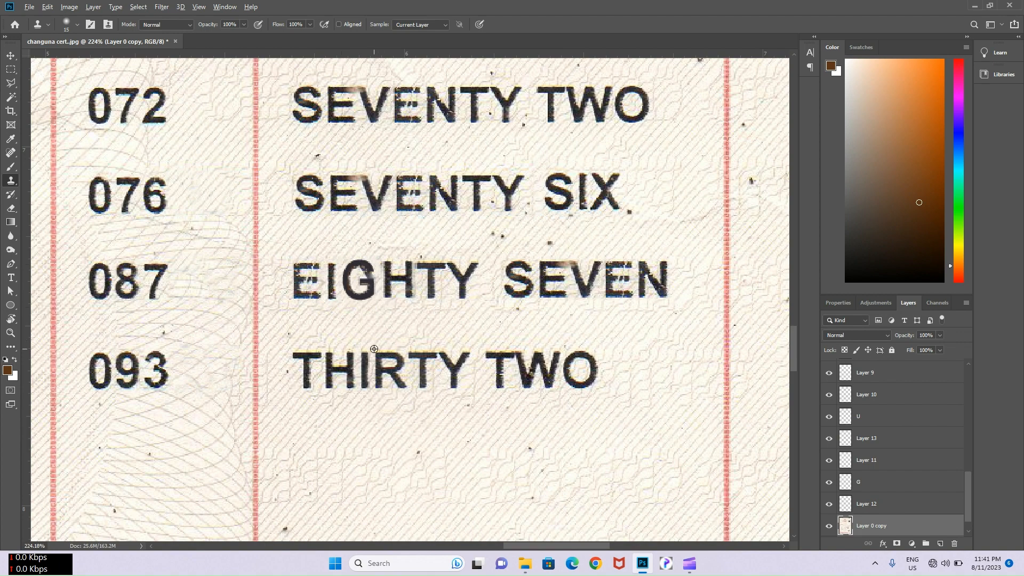
scroll(417, 266, down, 3)
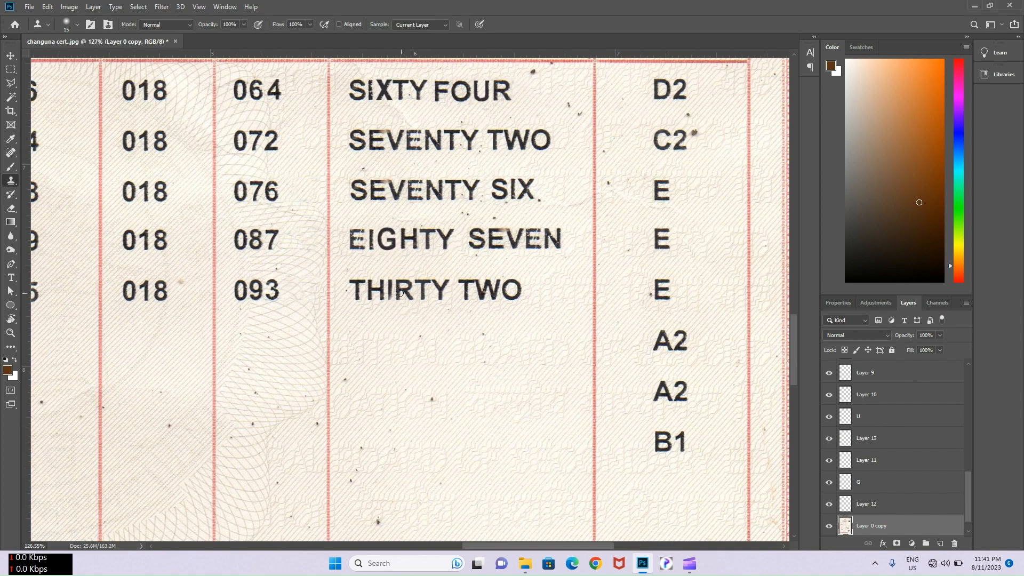
- Select an N from the SEVENTY letters layer to copy
key(v)
click(437, 190)
scroll(436, 190, up, 6)
key(m)
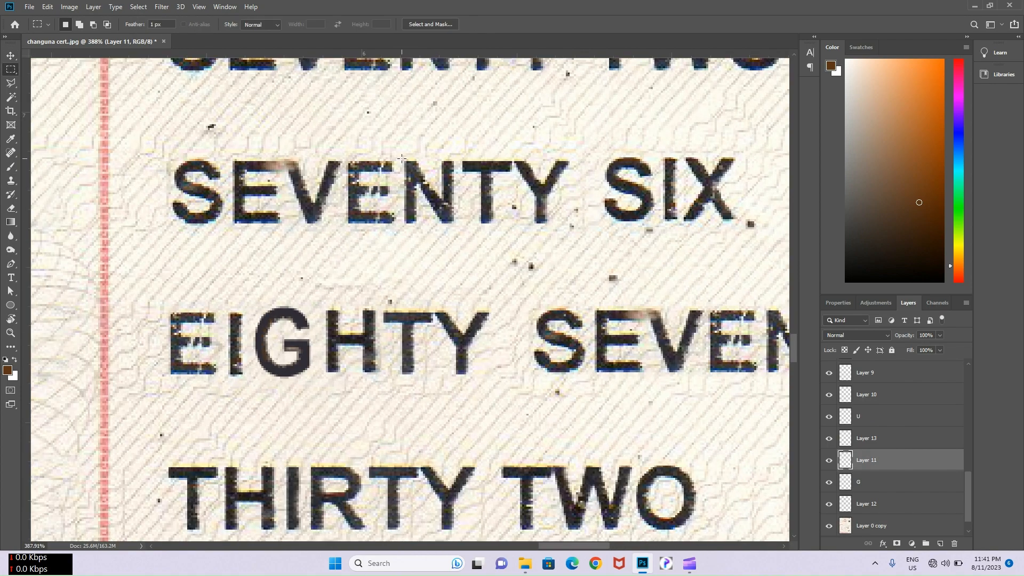
drag(401, 158, 466, 406)
key(v)
scroll(449, 212, down, 4)
scroll(368, 344, up, 6)
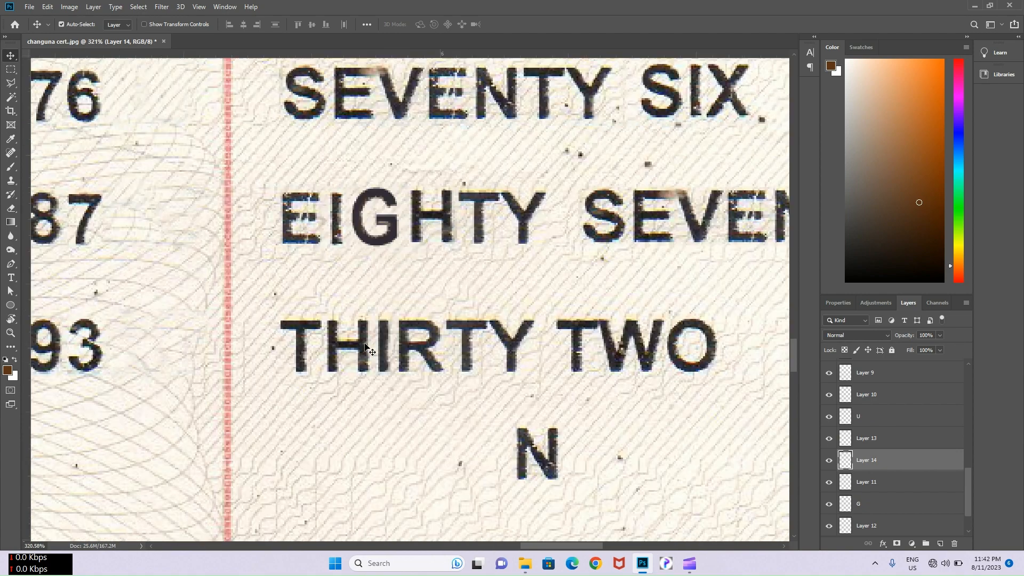
- Copy the I from THIRTY and place it and a second N to spell NIN
click(399, 344)
scroll(399, 347, up, 3)
key(m)
drag(375, 268, 394, 501)
key(ctrl+j)
key(v)
scroll(394, 344, down, 5)
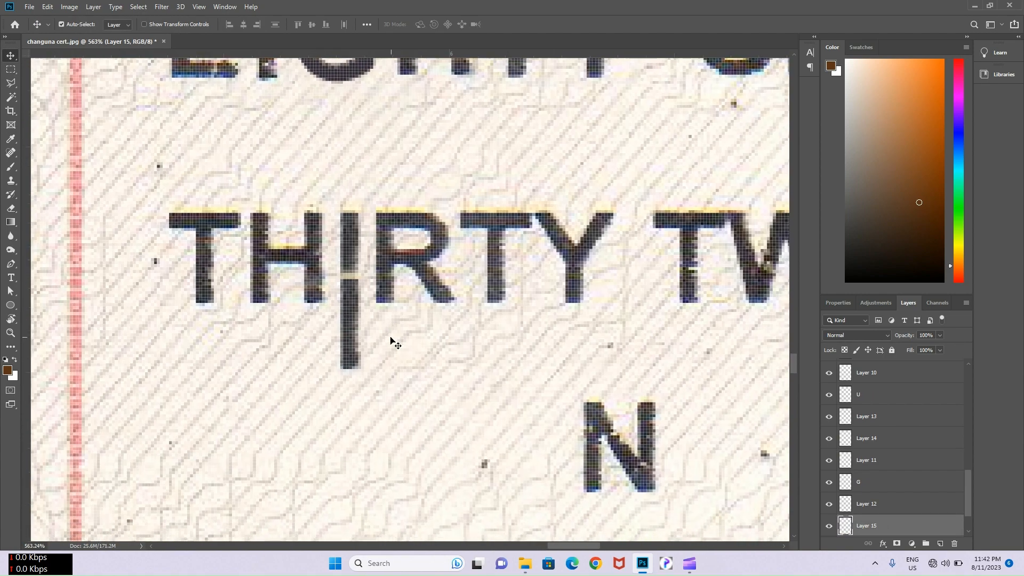
drag(358, 345, 686, 469)
drag(509, 480, 205, 401)
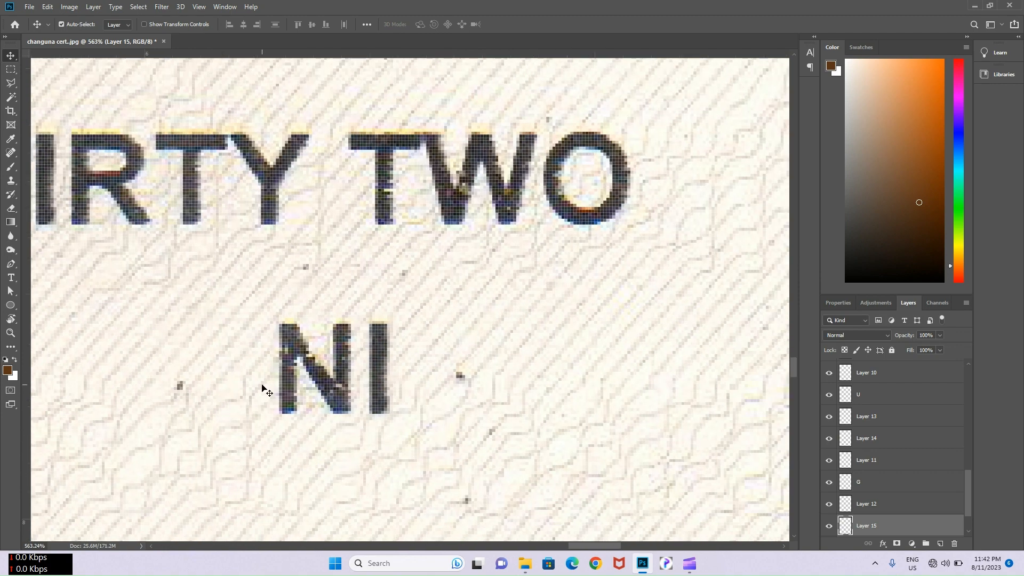
scroll(292, 327, down, 5)
scroll(291, 326, down, 3)
drag(306, 354, 362, 350)
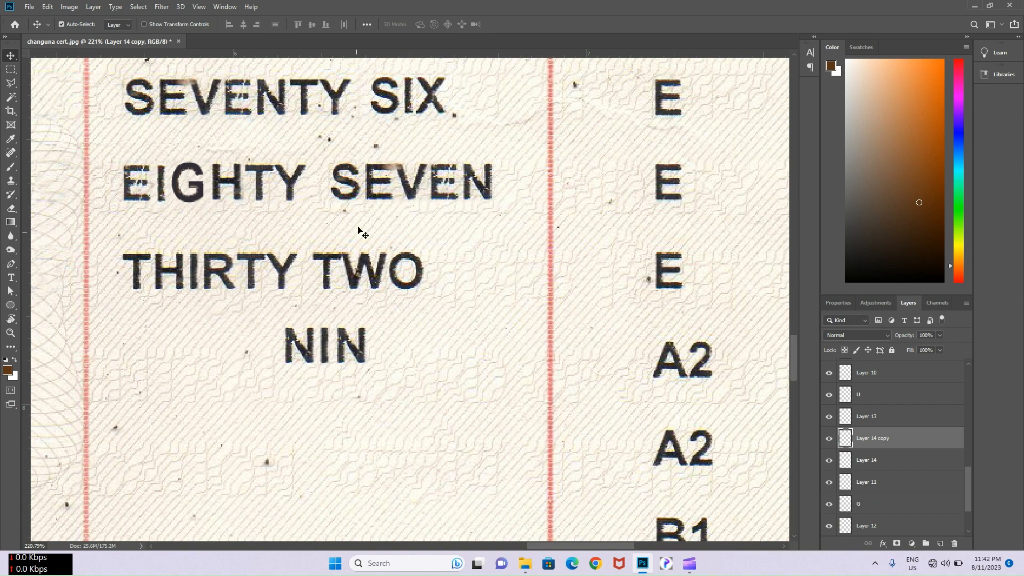
- Copy the second E of SEVENTY and place it after NIN to spell NINE
click(231, 105)
scroll(231, 104, up, 4)
key(m)
drag(219, 61, 265, 124)
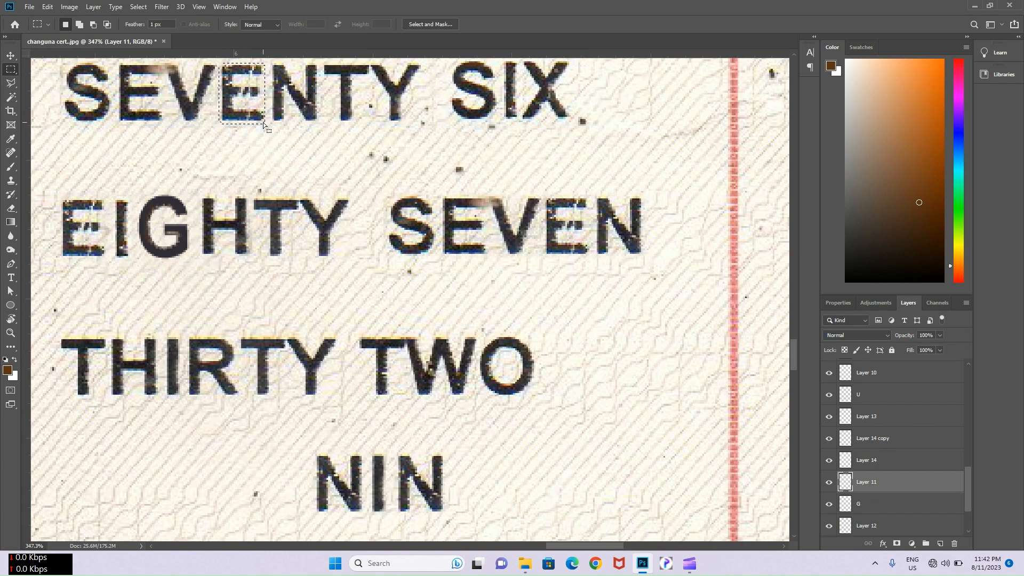
scroll(253, 104, down, 7)
drag(270, 98, 323, 167)
key(ctrl+z)
drag(272, 98, 351, 280)
key(ctrl+z)
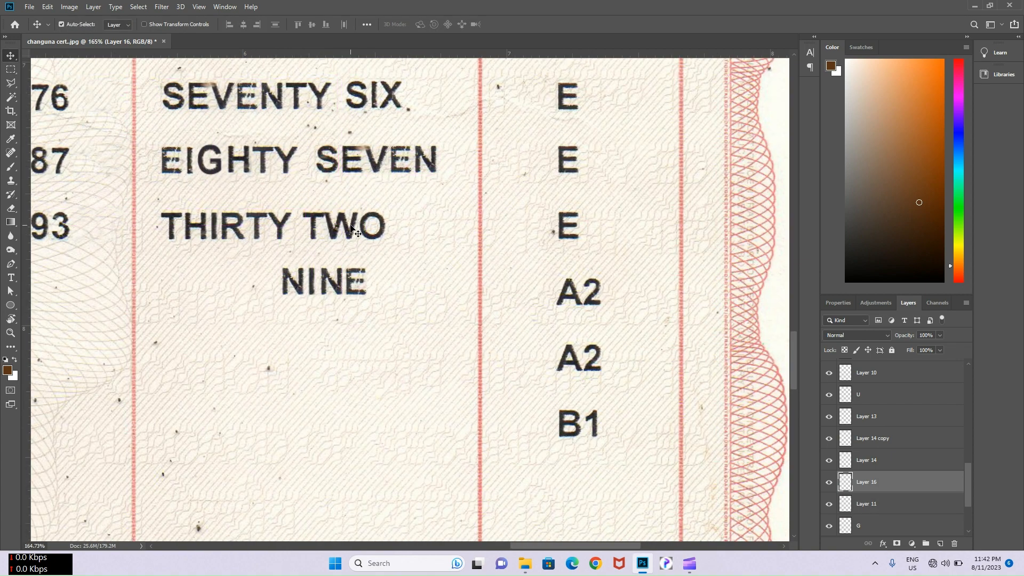
- Copy the TY letters to a new layer and nudge them after NINE
click(257, 224)
scroll(257, 222, up, 2)
key(m)
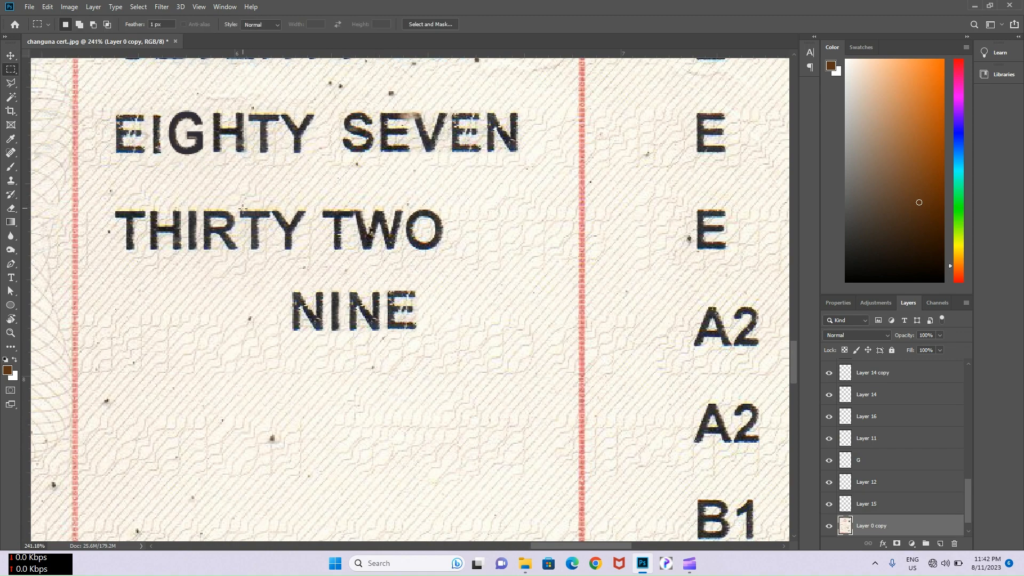
drag(238, 208, 489, 314)
key(ctrl+j)
key(v)
key(Left)
key(Left)
key(Left)
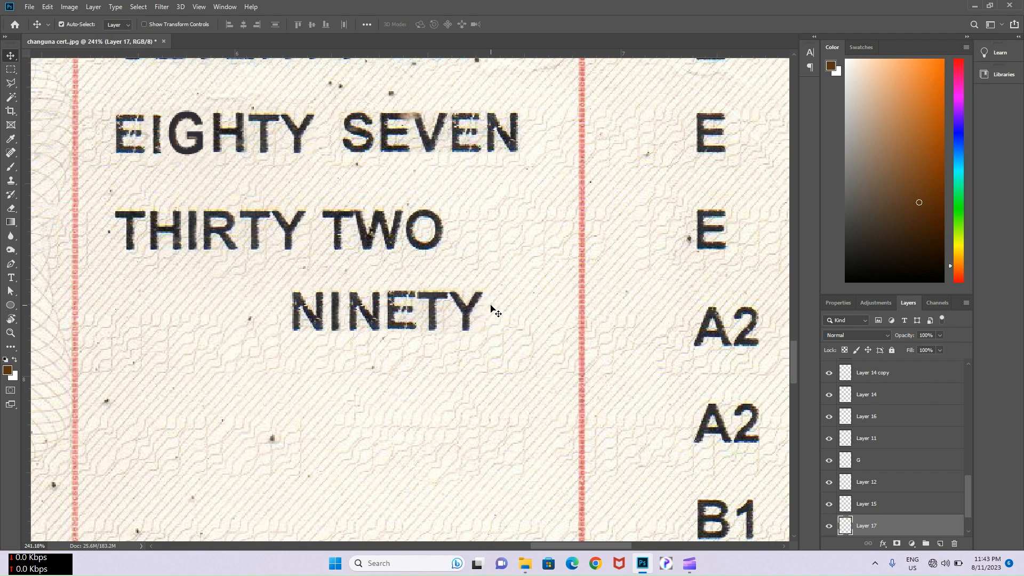
- Merge the NINETY letter layers and move the word over THIRTY in the 093 row
click(315, 319)
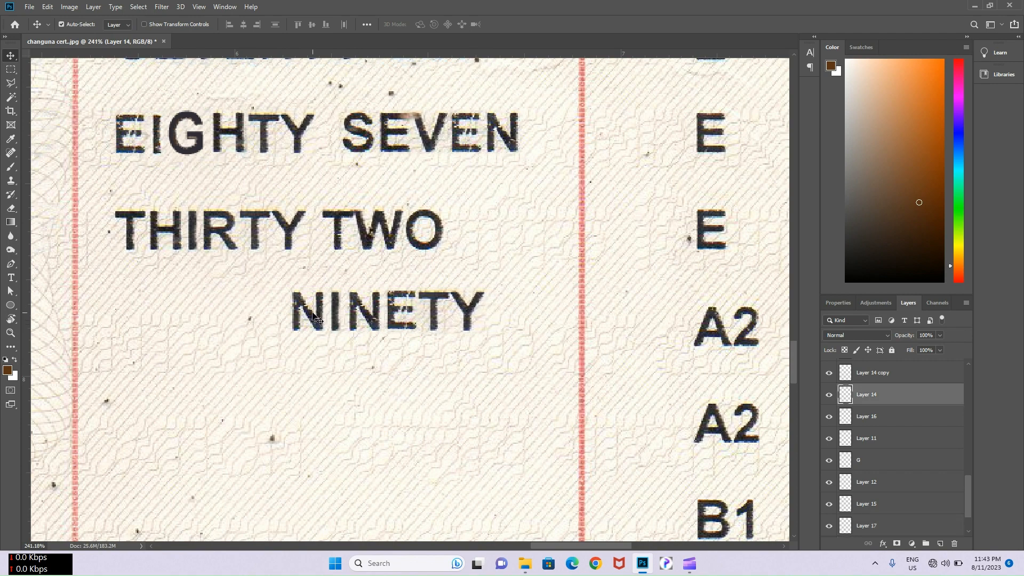
shift+click(334, 308)
shift+click(369, 308)
shift+click(394, 307)
shift+click(429, 305)
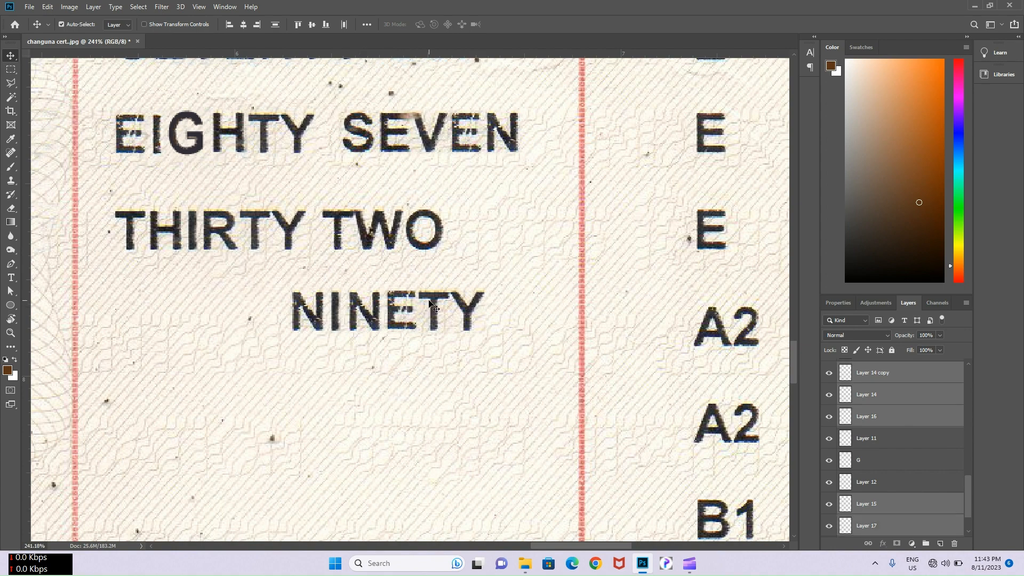
key(ctrl+e)
mouse_move(279, 234)
mouse_down()
mouse_move(245, 230)
mouse_move(258, 233)
mouse_up()
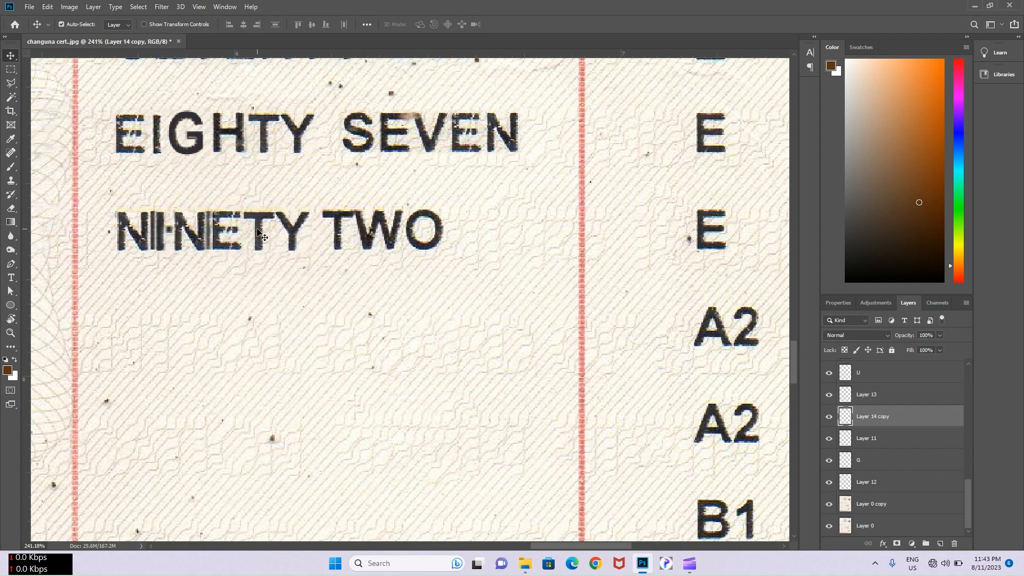
- Content-Aware Fill the ghost THIRTY letters around NINETY on the scan layer
click(294, 284)
key(m)
drag(111, 209, 319, 252)
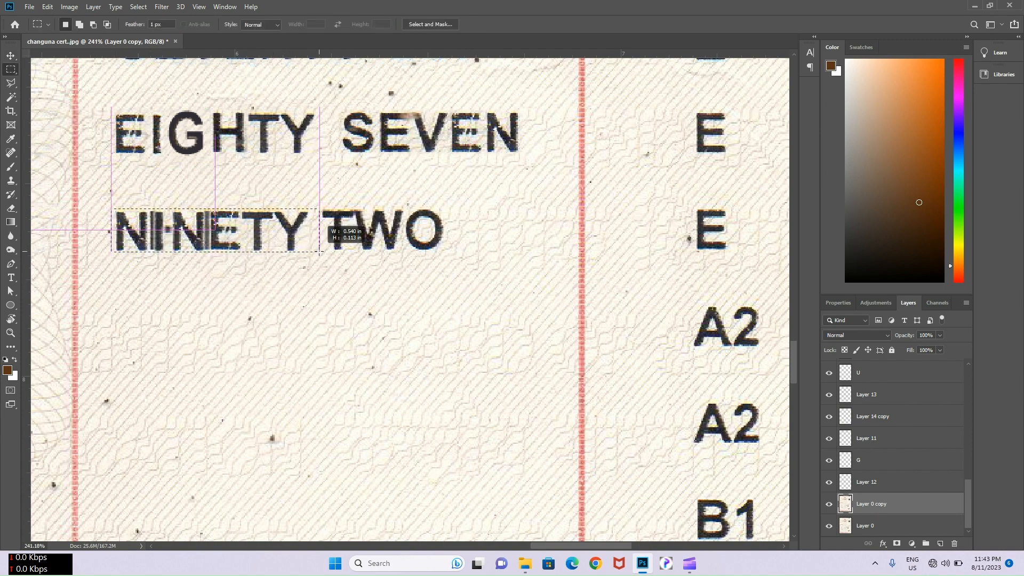
right_click(306, 230)
click(320, 327)
click(478, 288)
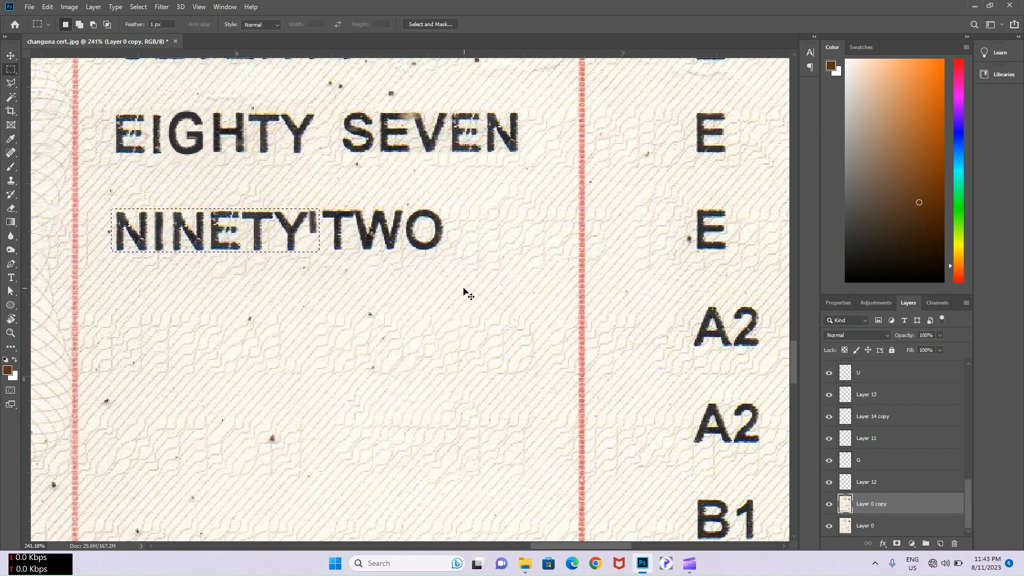
- Select the leftover mark between NINETY and TWO; cancel its fill and close the save window unsaved
drag(304, 208, 319, 239)
right_click(315, 228)
click(331, 357)
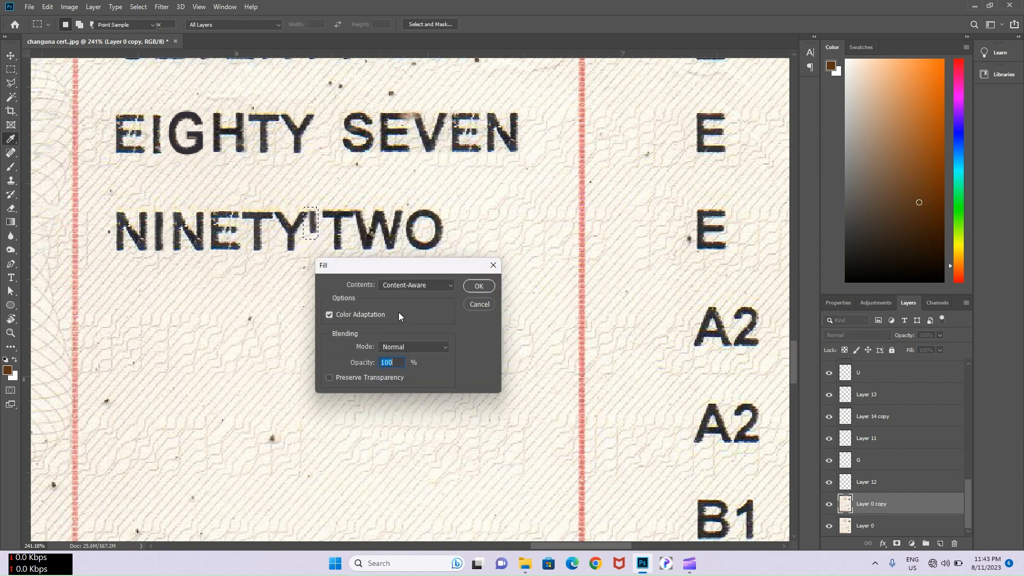
key(Escape)
scroll(358, 282, down, 2)
key(ctrl+s)
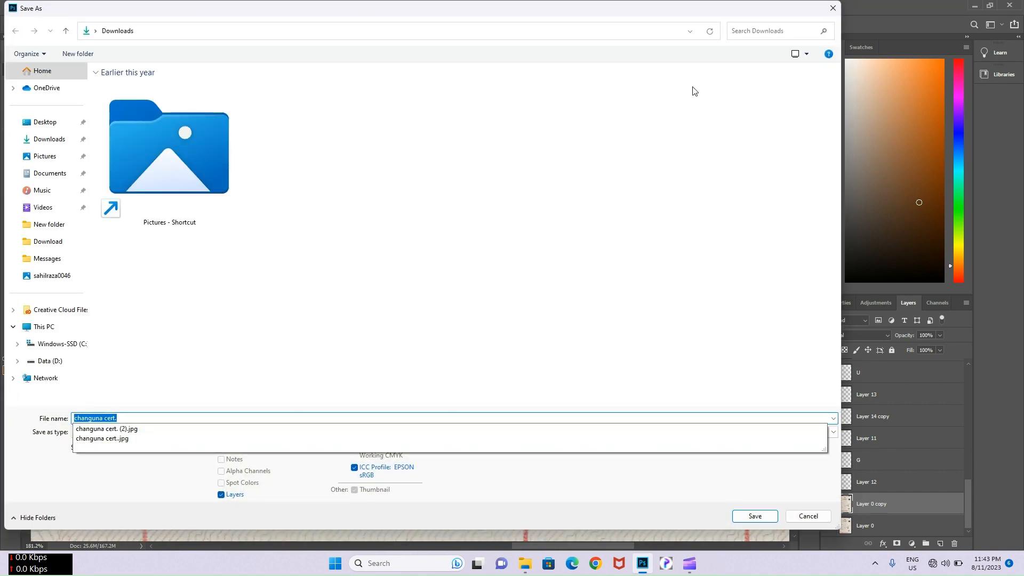
click(830, 8)
- Deselect and clone-stamp away the remaining marks in the 093 row
key(ctrl+d)
scroll(315, 273, up, 5)
key(s)
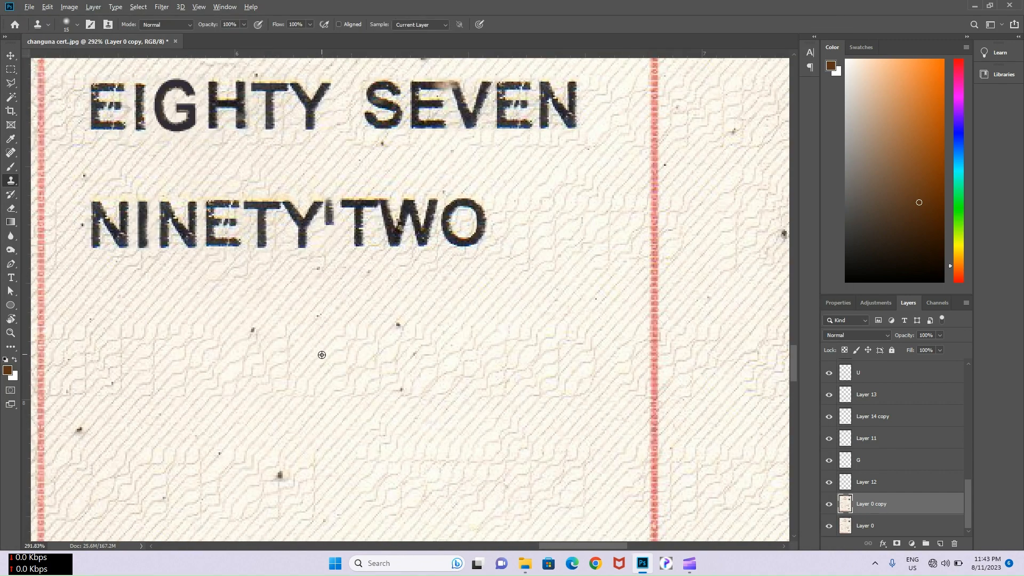
scroll(325, 210, down, 3)
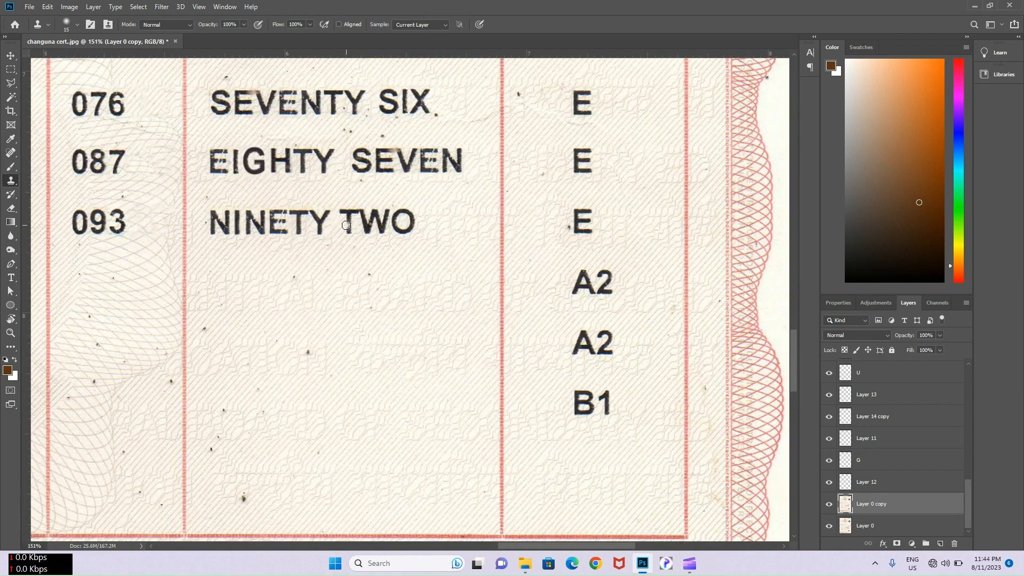
key(v)
scroll(345, 223, up, 2)
scroll(345, 223, up, 1)
- Select the T of TWO and copy the H of EIGHTY onto its own layer
key(m)
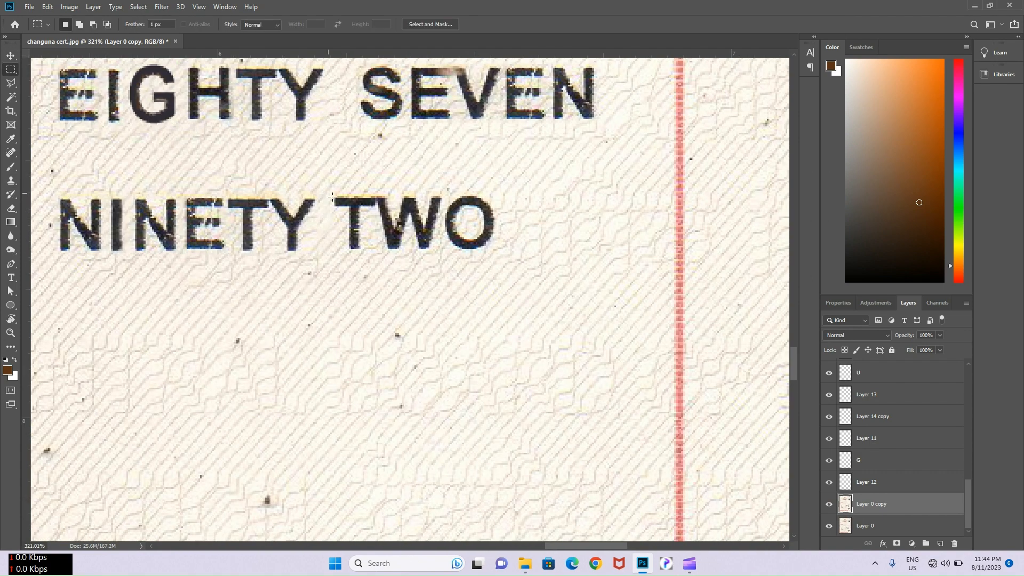
drag(327, 193, 374, 373)
key(v)
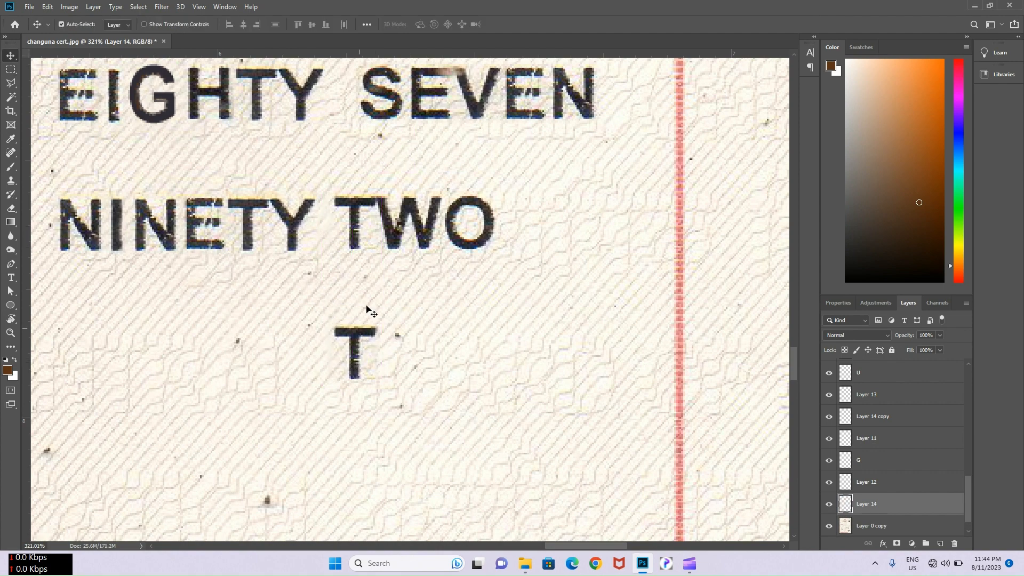
scroll(366, 309, down, 1)
click(213, 114)
scroll(210, 111, up, 6)
key(m)
drag(195, 68, 269, 159)
key(ctrl+j)
key(v)
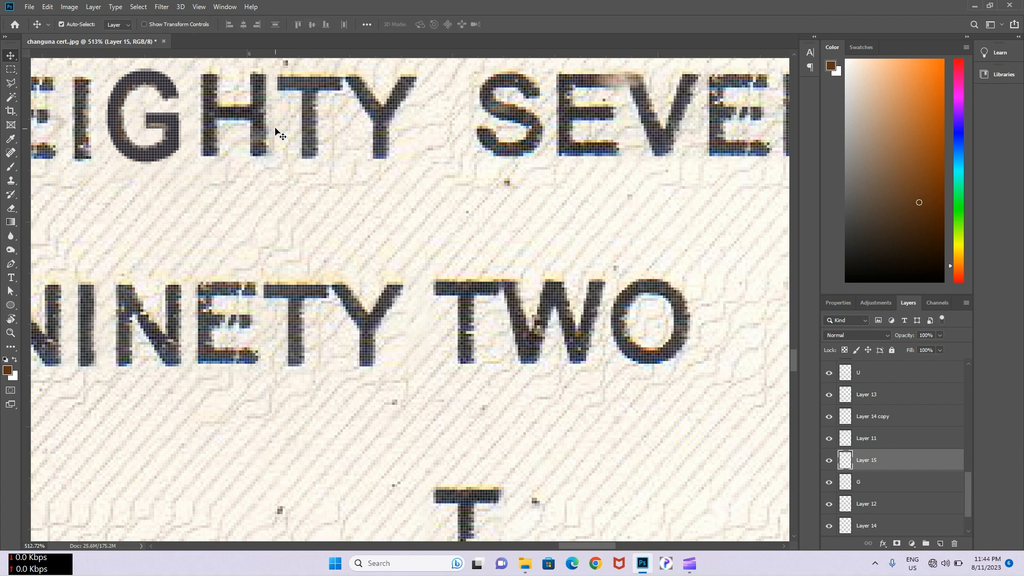
- Place the copied H right after the T to form TH
drag(262, 109, 619, 457)
scroll(628, 362, down, 3)
scroll(624, 361, down, 3)
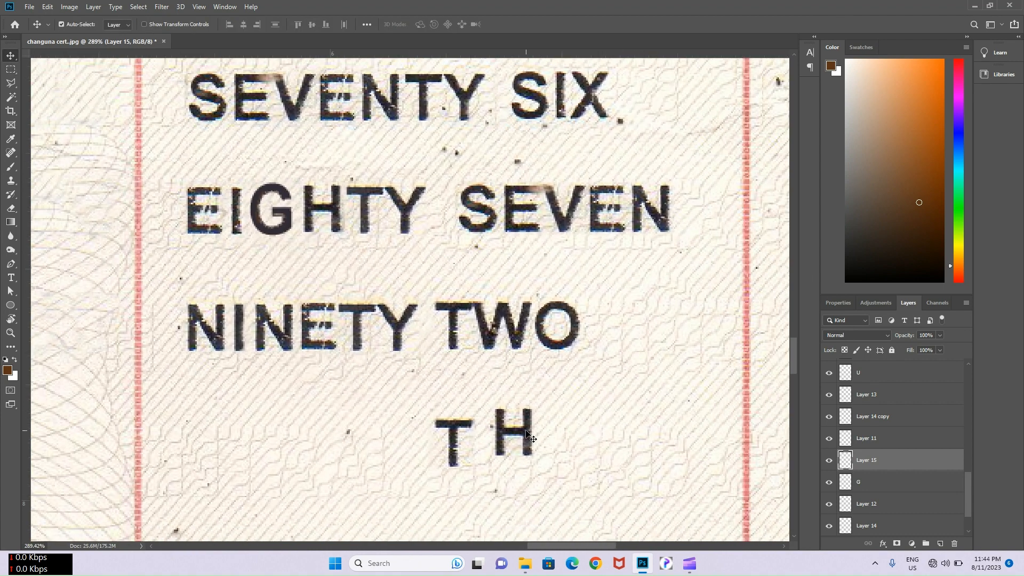
drag(526, 428, 511, 438)
scroll(550, 383, down, 6)
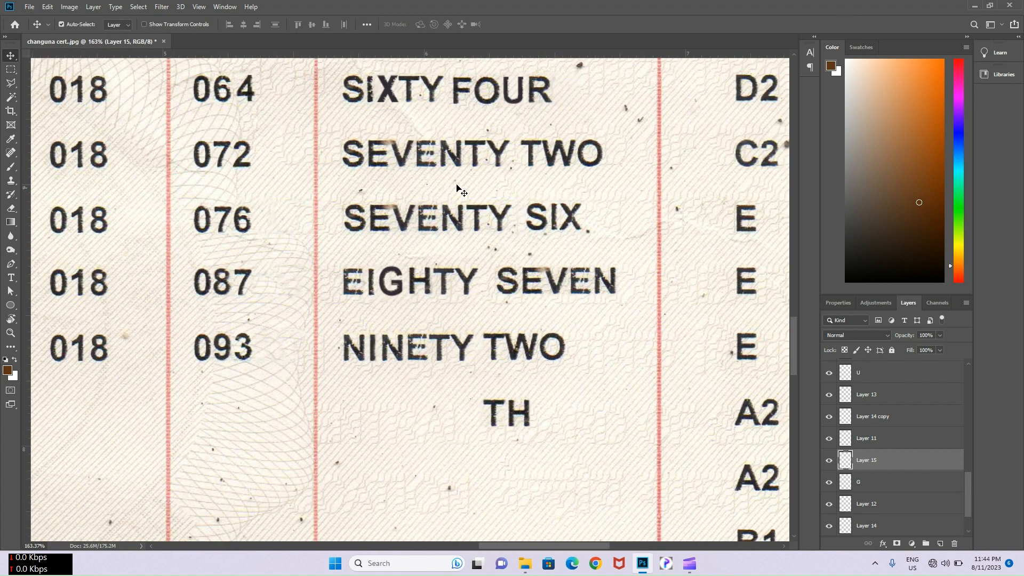
- Copy the R of FOUR and place it after TH to spell THR
click(542, 127)
scroll(539, 123, up, 12)
key(m)
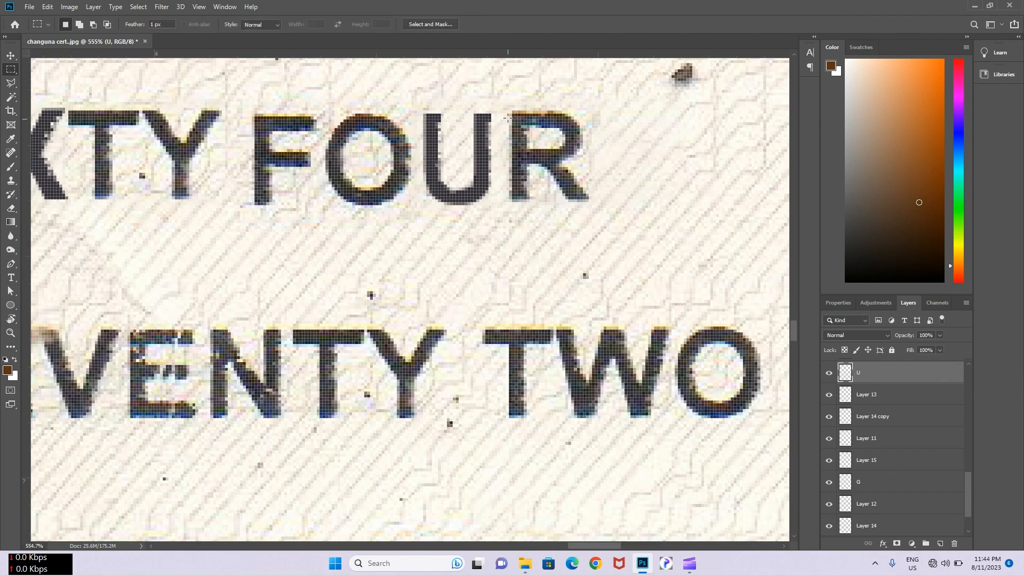
drag(507, 118, 654, 446)
key(ctrl+j)
scroll(580, 193, down, 7)
key(v)
drag(707, 439, 643, 233)
drag(576, 225, 504, 485)
click(561, 278)
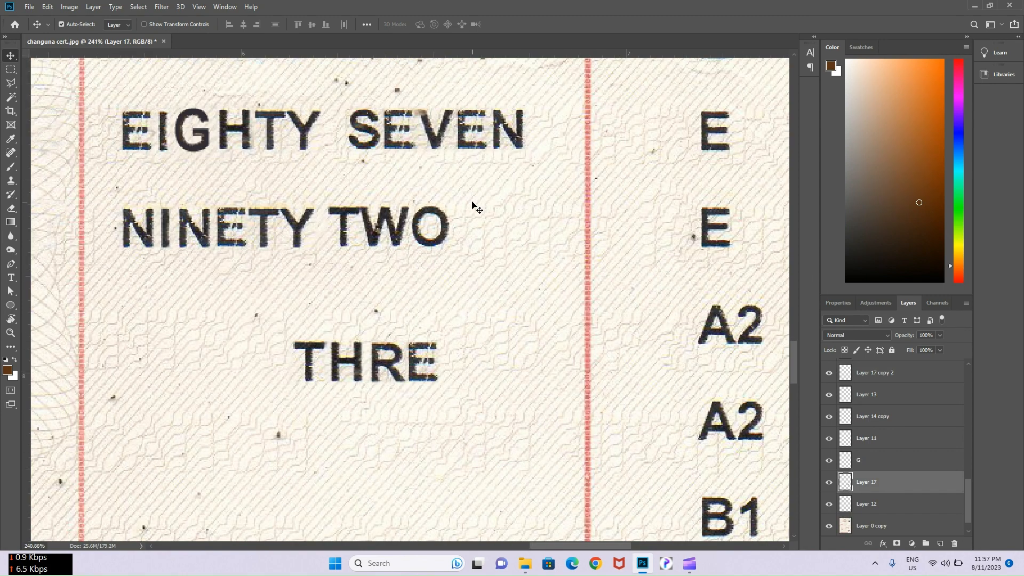
- Copy an E from SEVEN and add it to complete THREE
click(474, 199)
key(m)
drag(458, 106, 488, 150)
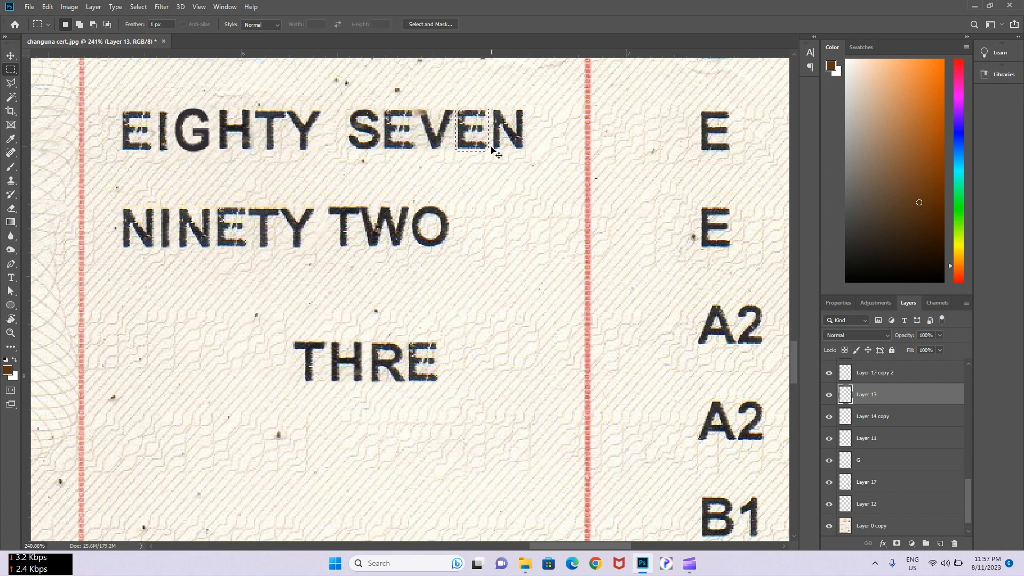
key(ctrl+j)
key(v)
drag(483, 129, 470, 363)
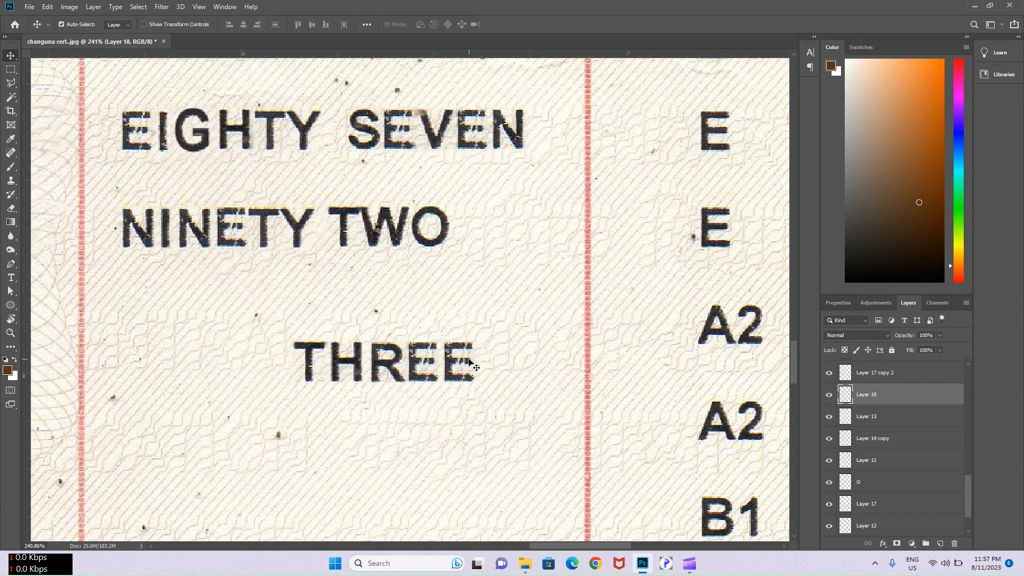
- Merge the THREE letter layers and move the word over TWO beside NINETY
click(318, 368)
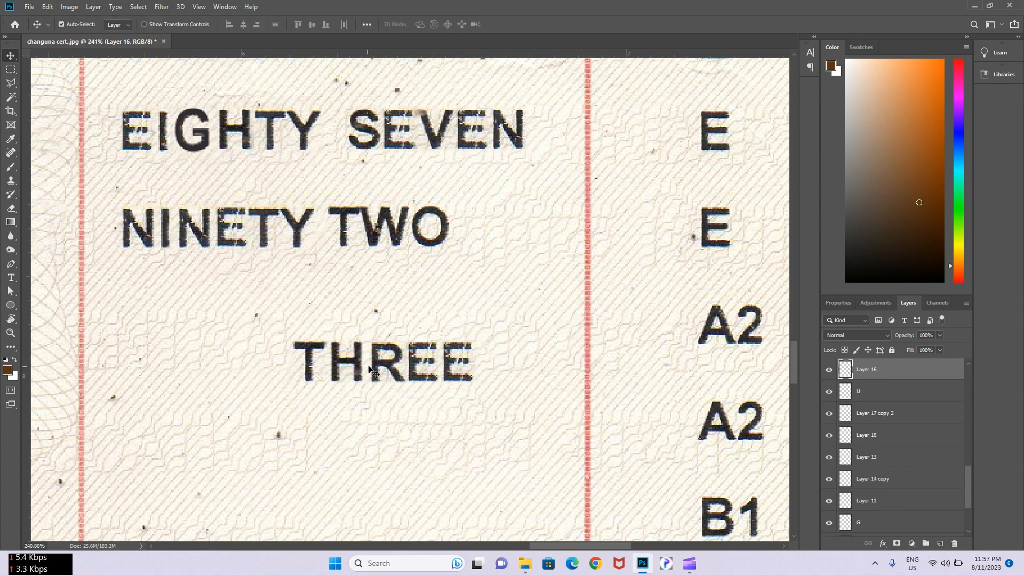
shift+click(458, 362)
key(ctrl+e)
drag(453, 367, 491, 235)
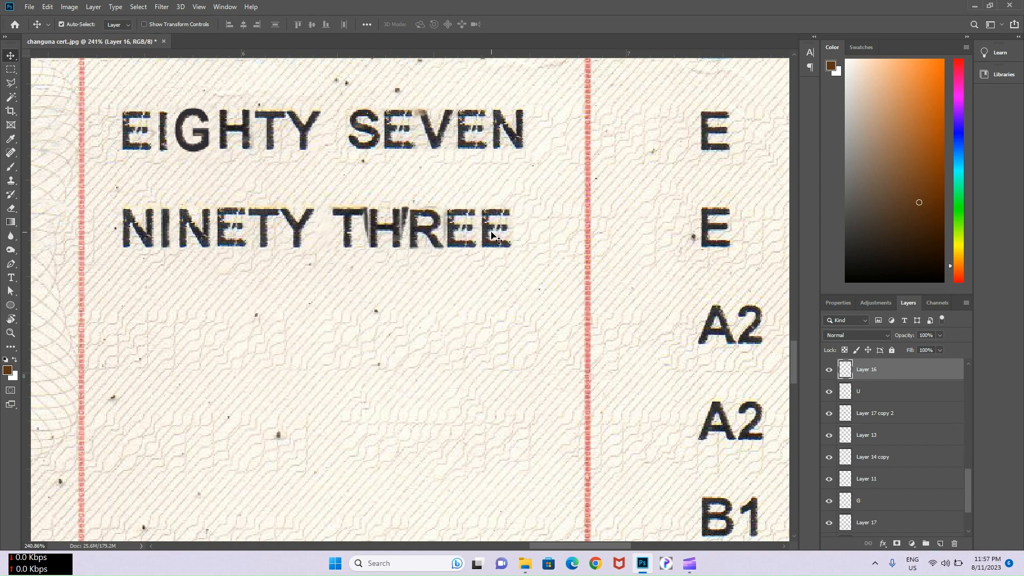
- Undo the accidental layer merge and return to the background copy layer
key(ctrl+e)
key(ctrl+z)
click(419, 340)
key(s)
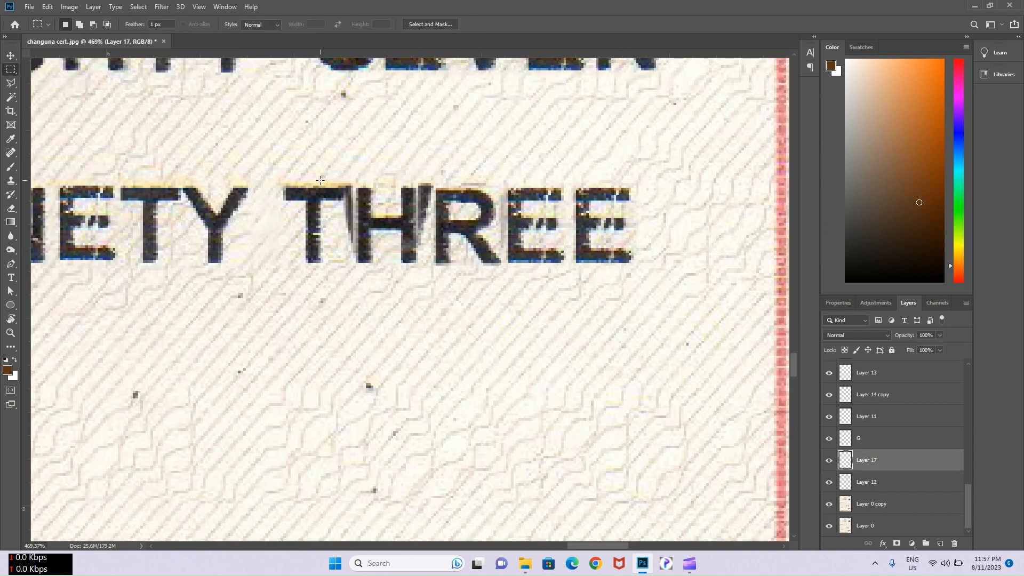
- Clear the ghosted strokes around THREE and Content-Aware fill the gap over HR
drag(319, 179, 510, 247)
key(Delete)
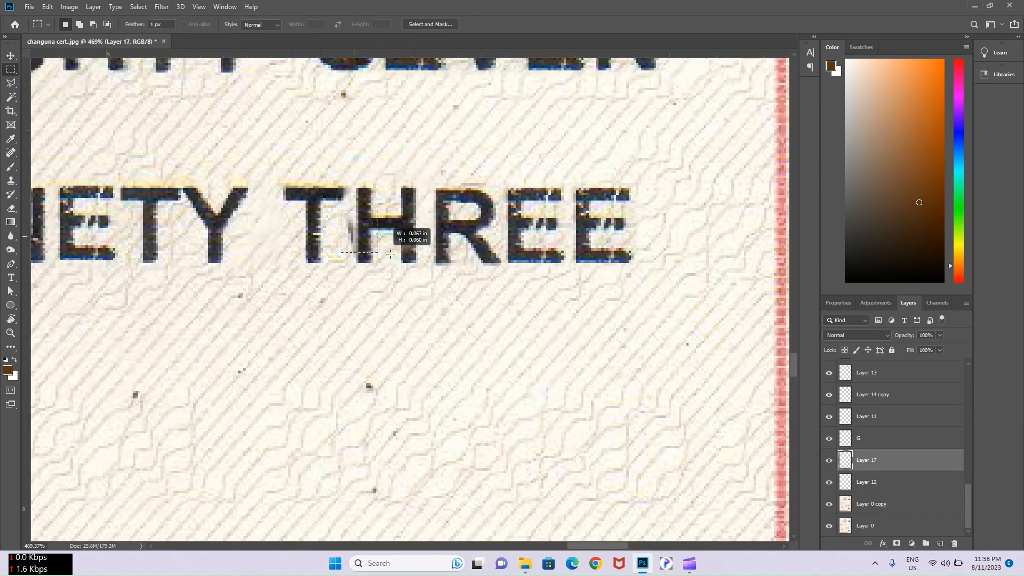
drag(390, 255, 506, 258)
right_click(476, 239)
click(496, 374)
click(474, 288)
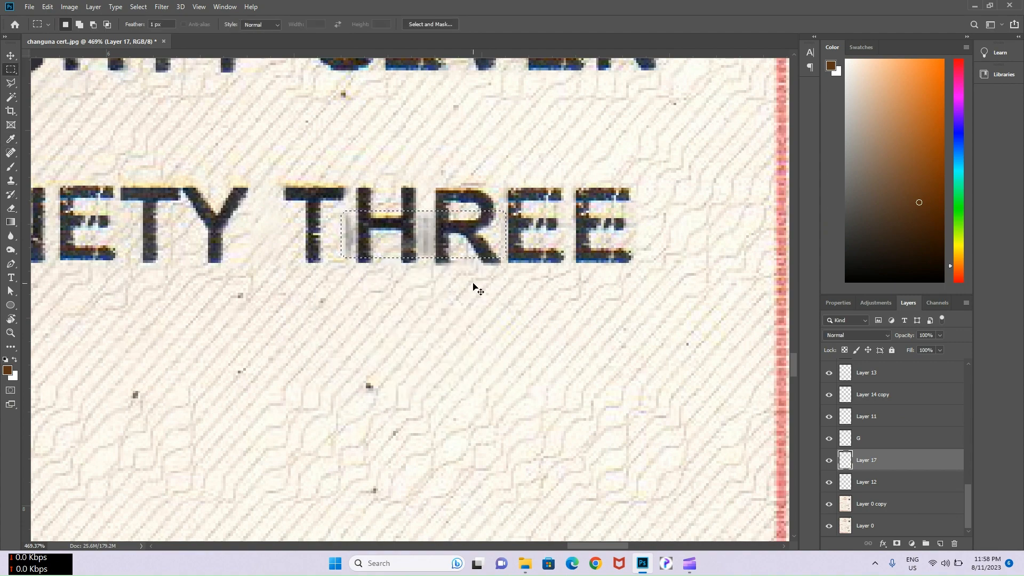
- Touch up the H and R of THREE with the Clone Stamp, then reselect the background copy layer
drag(328, 208, 498, 276)
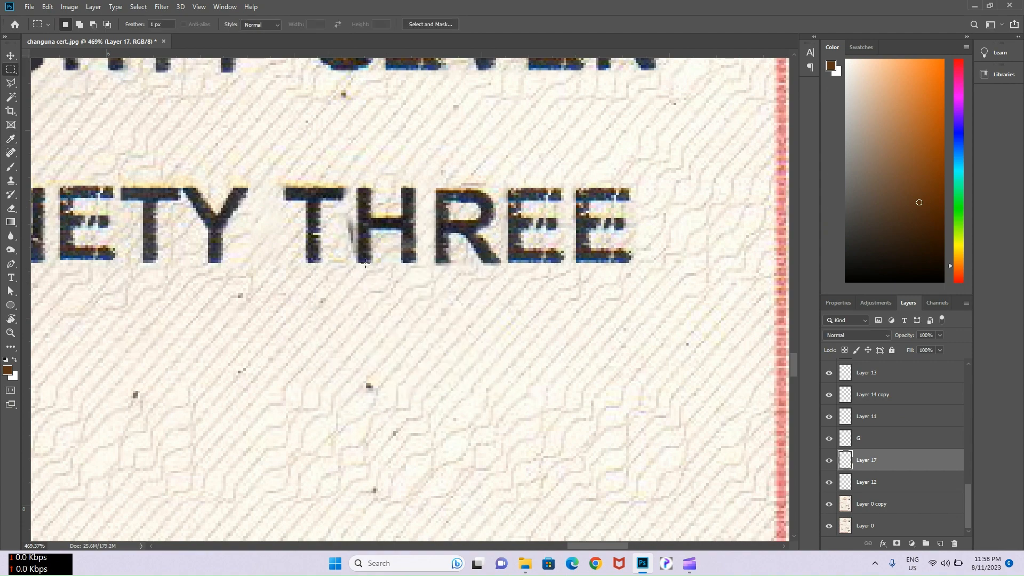
key(s)
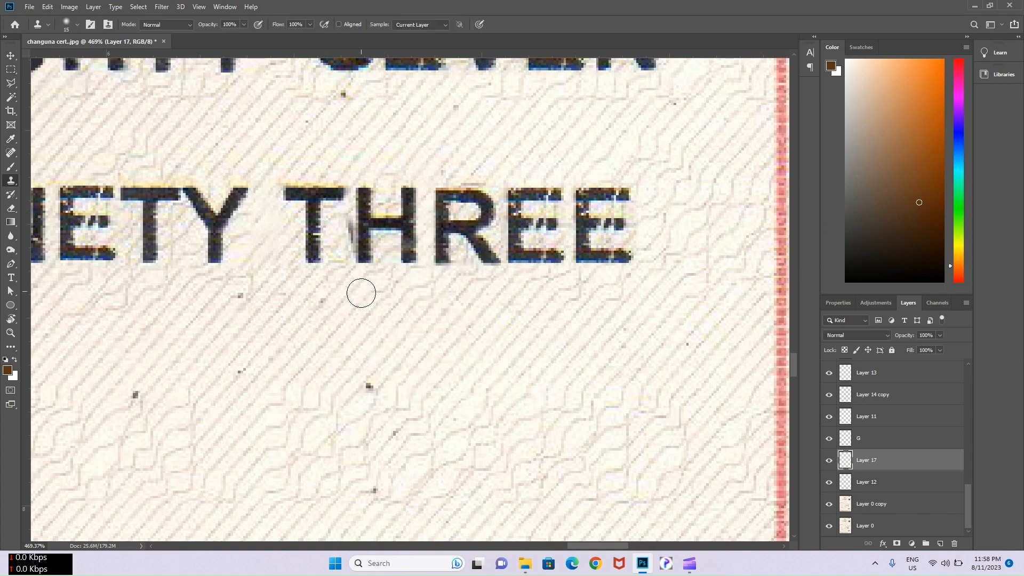
key(super)
key(super)
scroll(357, 222, down, 5)
scroll(362, 222, down, 8)
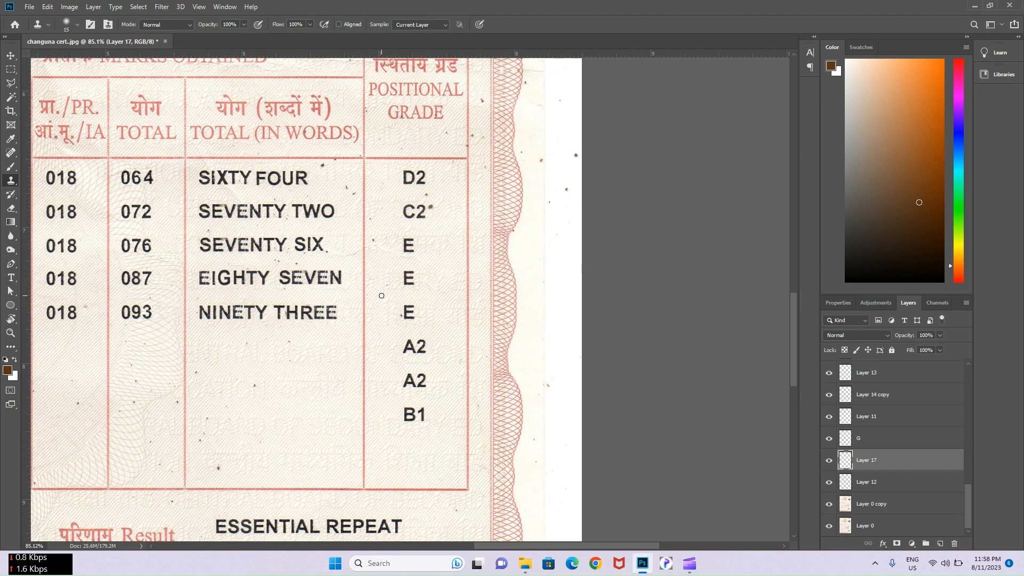
key(v)
click(412, 216)
scroll(412, 214, up, 12)
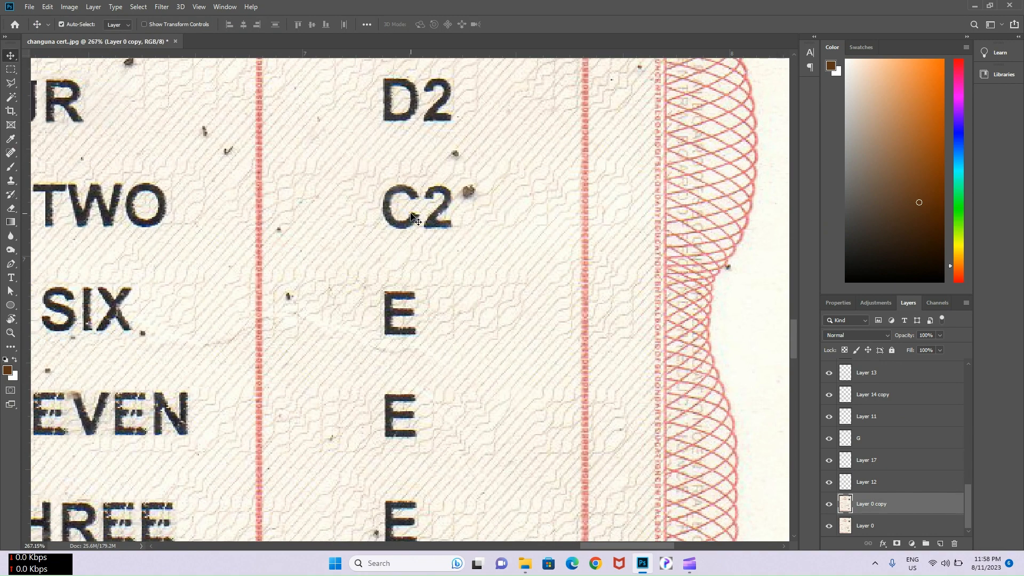
- Copy the C of C2 over the D of D2, aligned with the 2
key(m)
drag(378, 179, 410, 126)
key(v)
drag(433, 165, 445, 283)
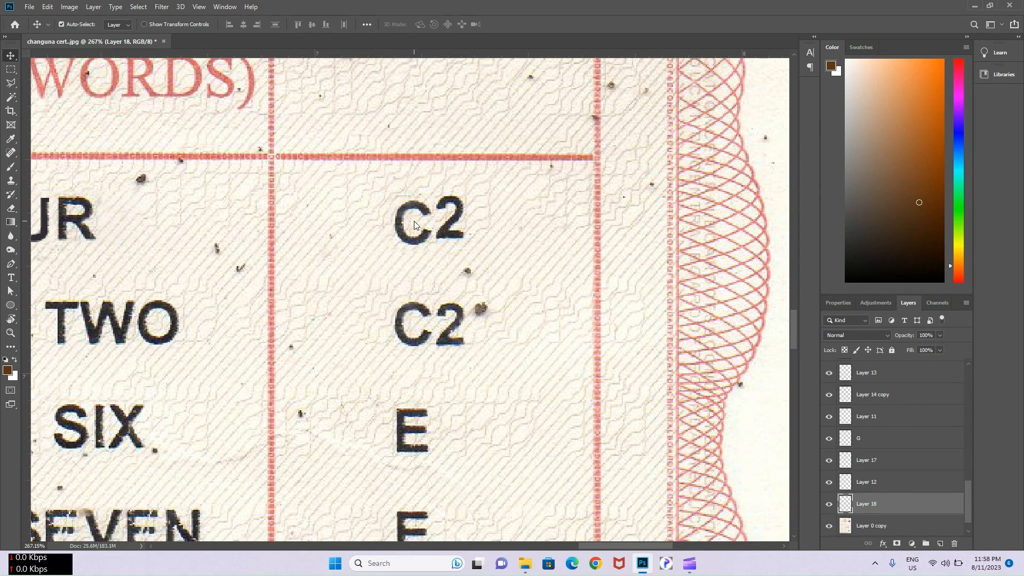
drag(414, 221, 414, 215)
- Copy the 1 from B1 and place it after the new C to form C1
scroll(438, 219, down, 3)
drag(453, 335, 418, 74)
scroll(418, 75, down, 5)
scroll(421, 347, up, 13)
click(421, 343)
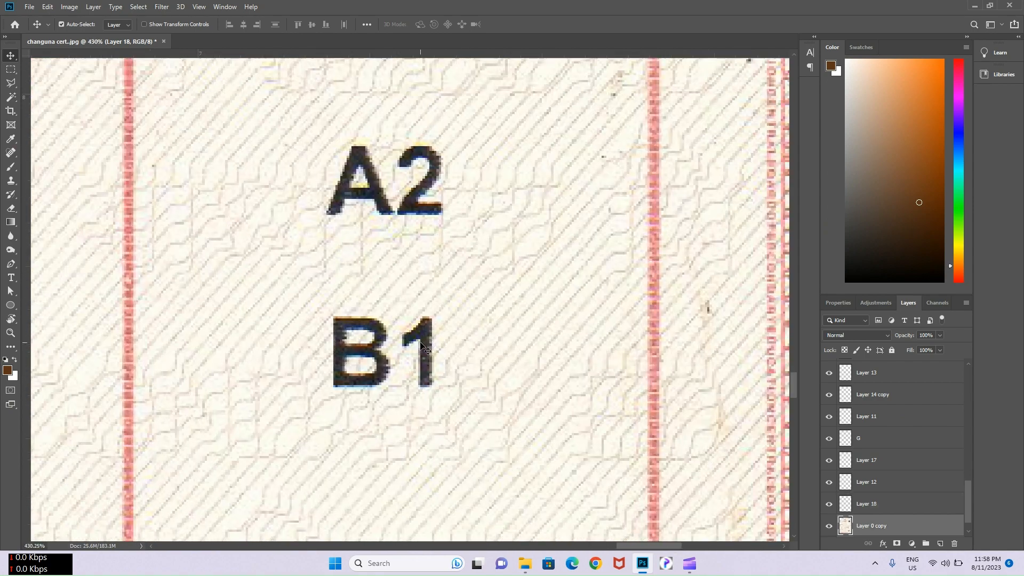
key(m)
drag(397, 314, 441, 155)
key(ctrl+j)
key(v)
scroll(433, 386, down, 7)
mouse_move(462, 166)
mouse_down()
mouse_move(463, 406)
mouse_move(453, 179)
mouse_up()
scroll(454, 178, up, 3)
drag(456, 326, 435, 168)
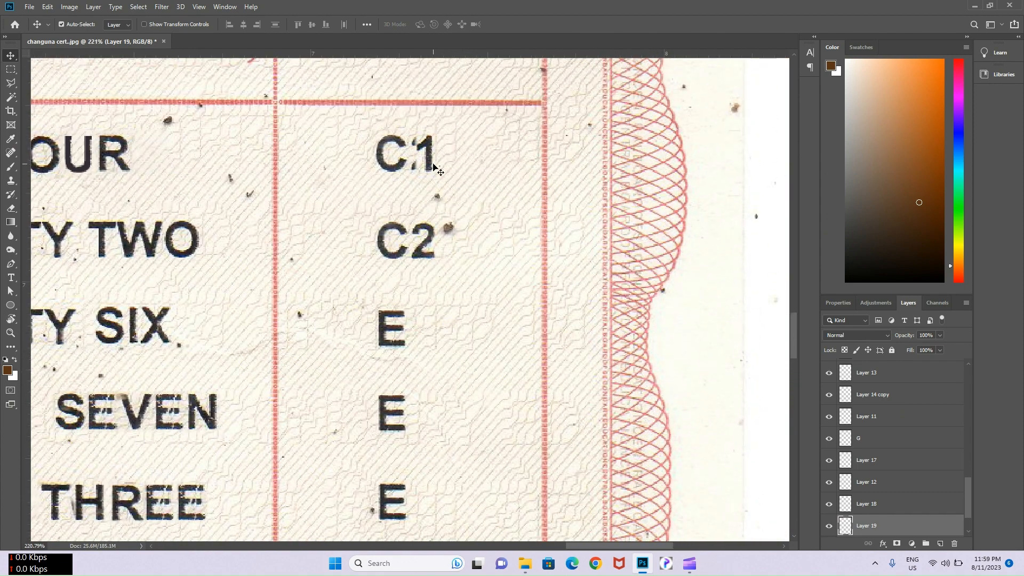
- Merge the C and 1 layers into C1 and duplicate it over the E in the SIX row
click(454, 148)
scroll(453, 144, up, 5)
key(s)
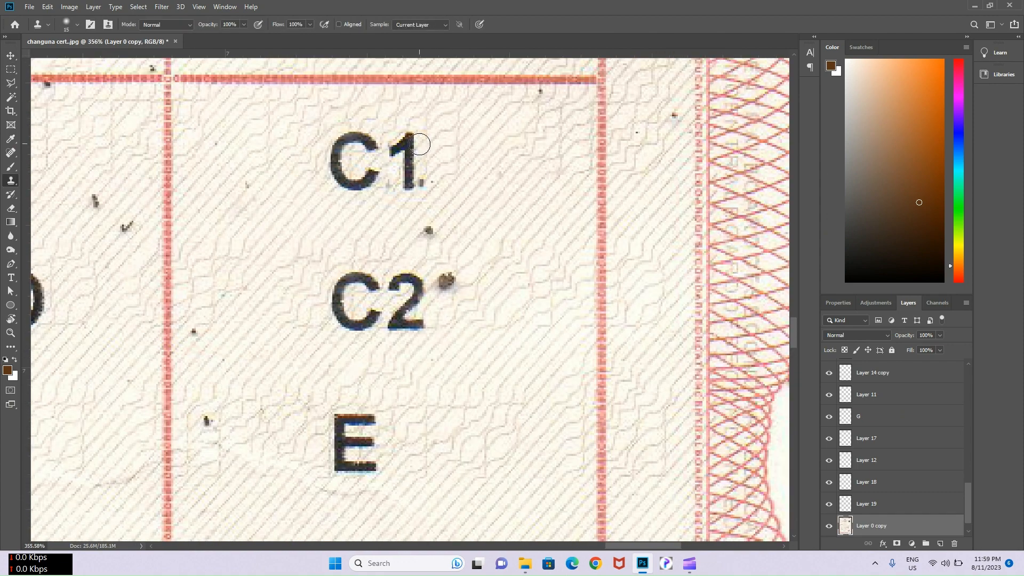
scroll(406, 184, down, 5)
scroll(405, 239, down, 2)
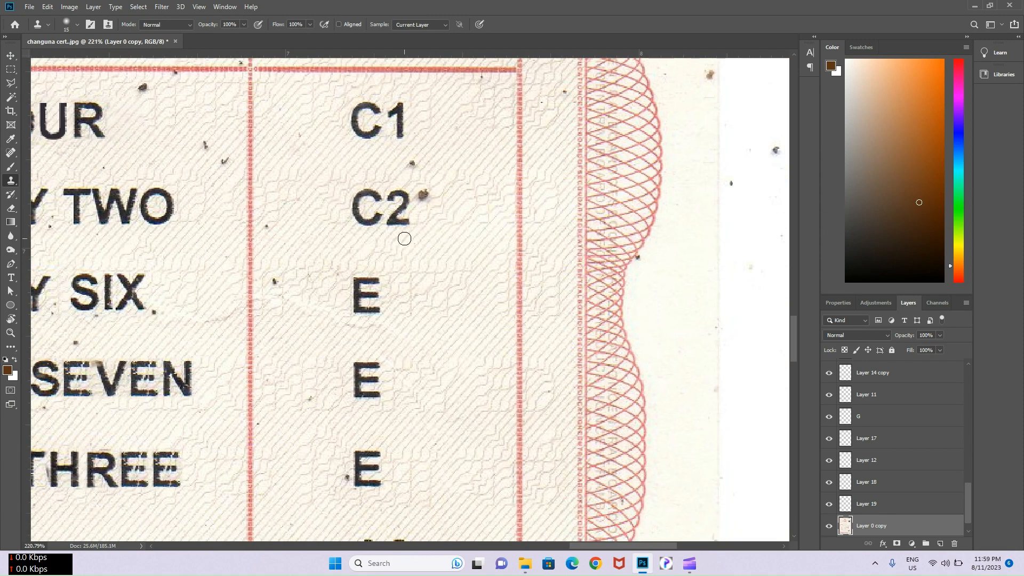
key(v)
click(363, 135)
shift+click(397, 116)
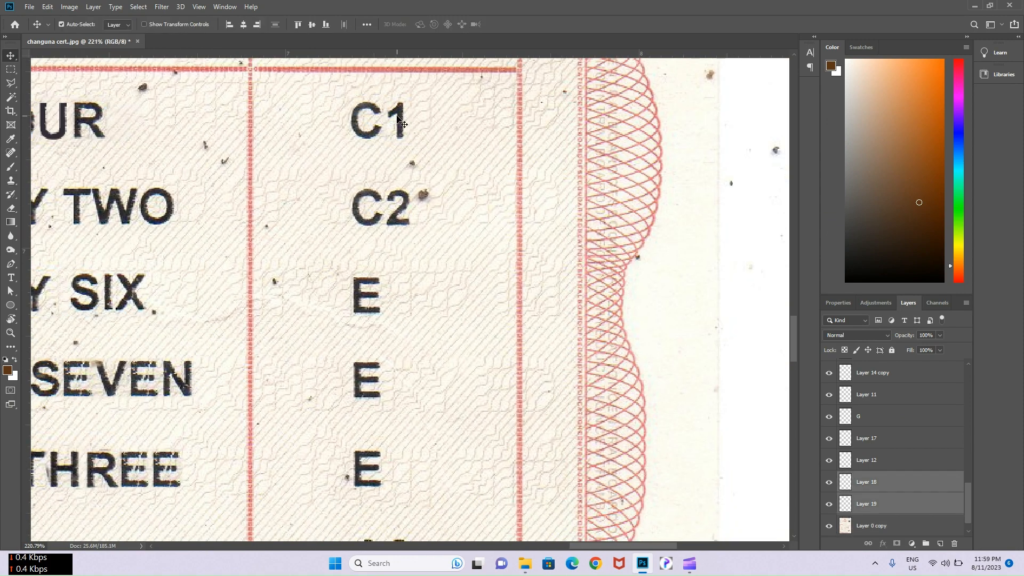
key(ctrl+e)
alt+drag(403, 116, 402, 283)
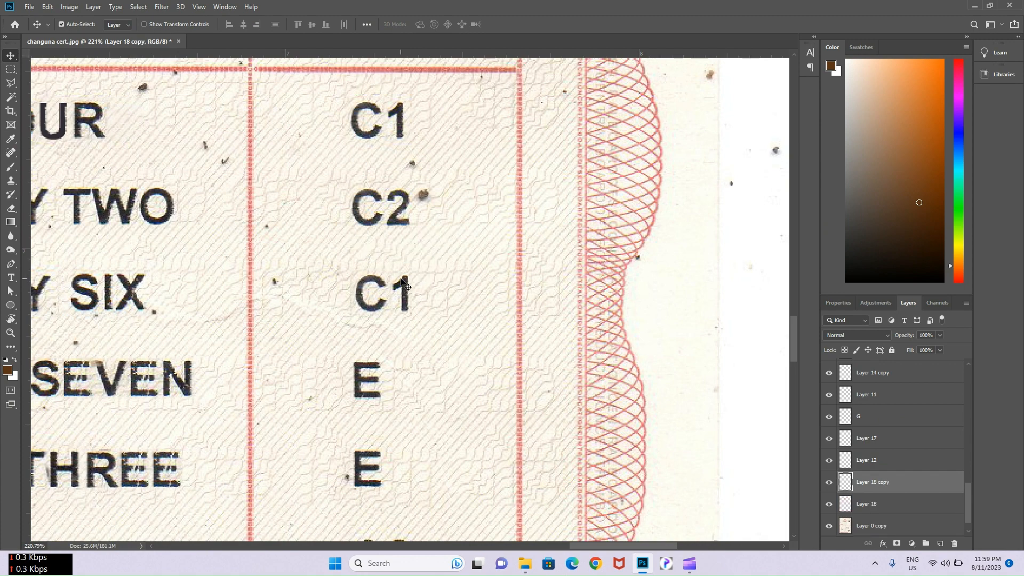
- Copy the lower A2 grade and place it over the E in the SEVEN row
scroll(448, 284, down, 2)
drag(434, 352, 422, 259)
click(372, 421)
key(m)
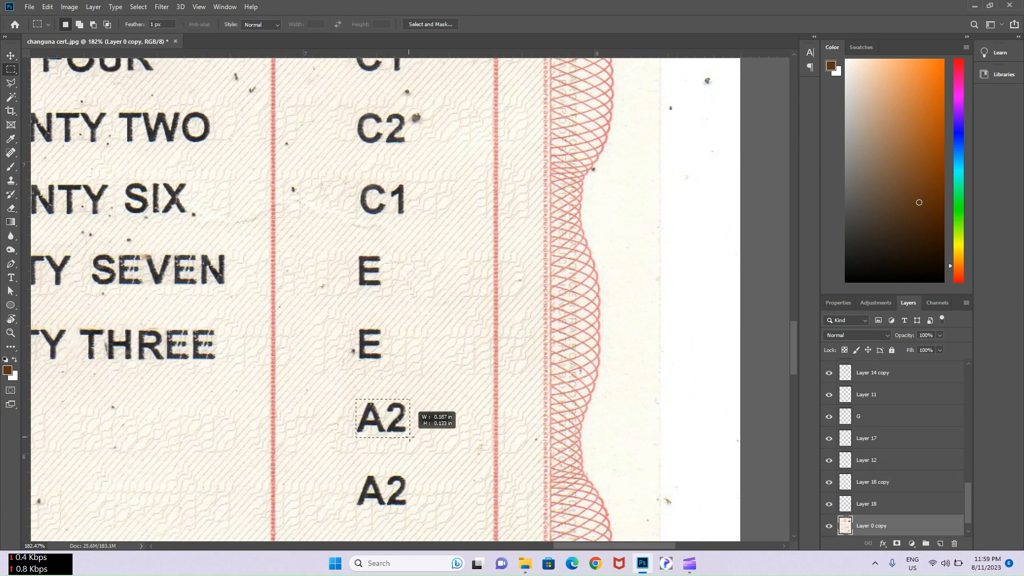
key(ctrl+j)
drag(410, 438, 403, 275)
key(v)
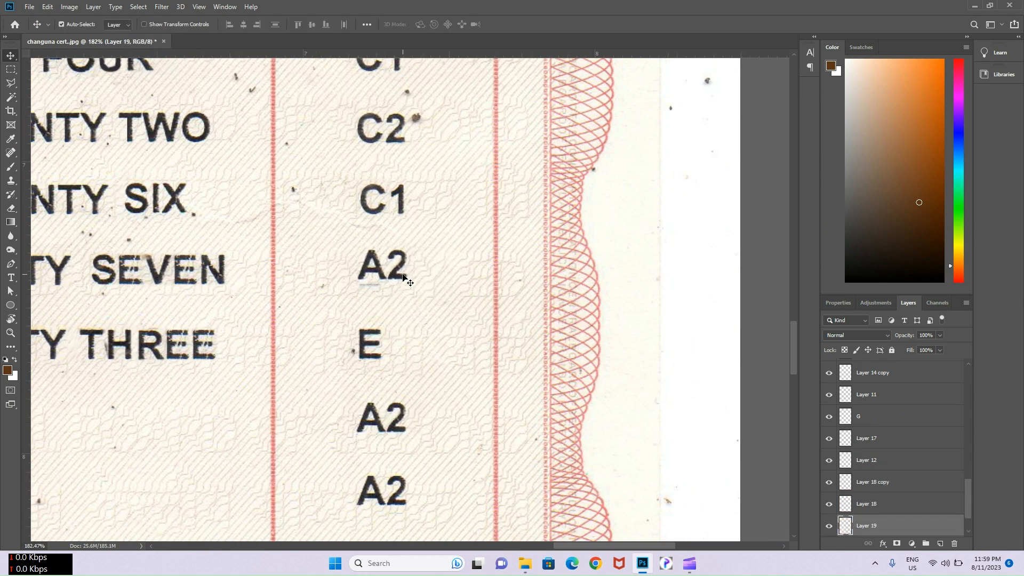
drag(423, 231, 396, 270)
- Move a copied A over the E grade in the THREE row
key(Down)
key(Down)
scroll(371, 320, down, 2)
drag(359, 484, 358, 290)
click(343, 427)
key(m)
scroll(335, 370, up, 6)
key(v)
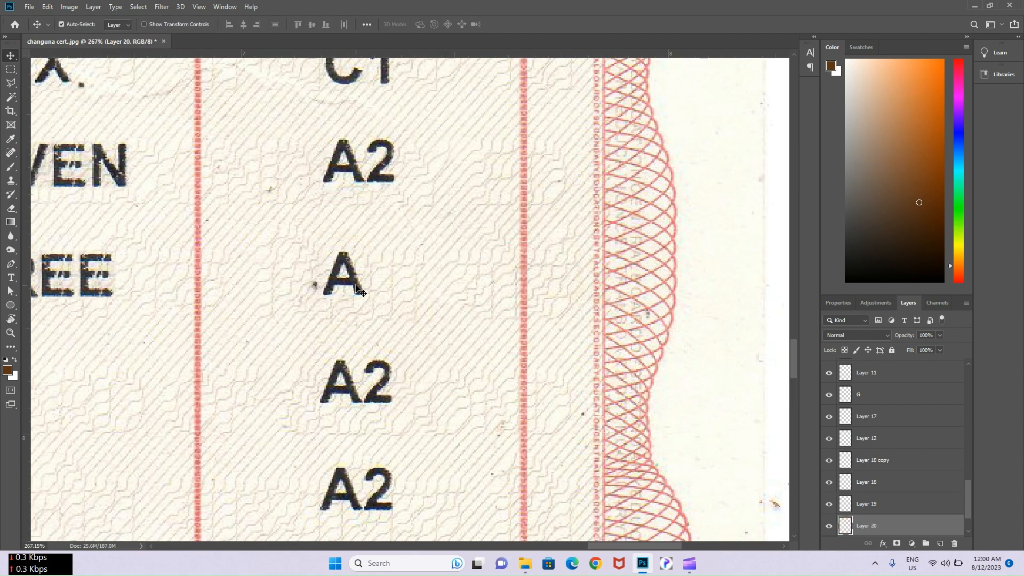
scroll(366, 222, down, 3)
- Copy the 1 from C1 beside the A to form A1 and review the grade column
click(375, 152)
key(m)
scroll(373, 149, up, 7)
key(ctrl+j)
drag(393, 182, 390, 460)
key(v)
scroll(436, 413, down, 3)
scroll(433, 411, down, 3)
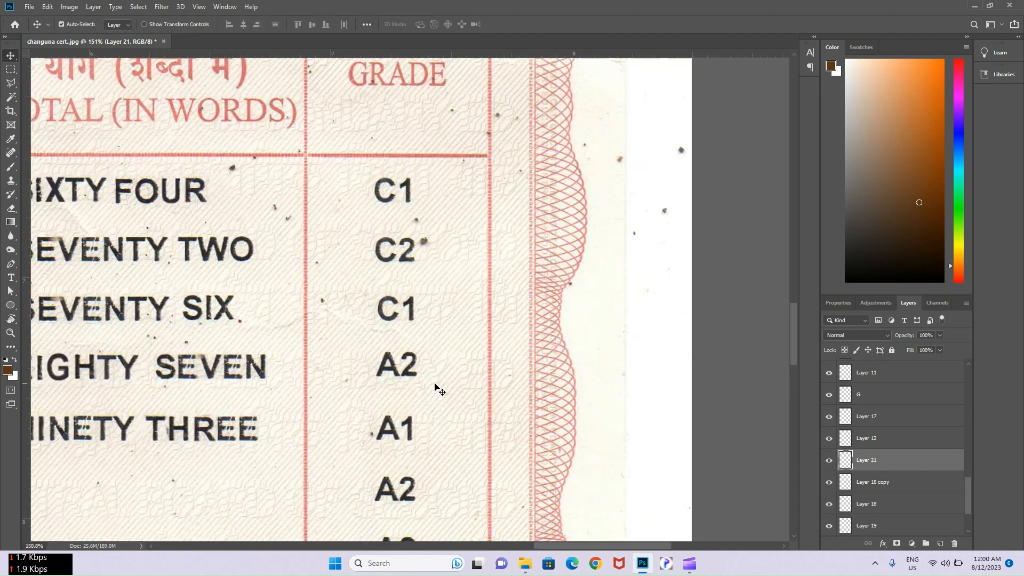
drag(435, 388, 425, 299)
scroll(385, 438, down, 3)
drag(307, 387, 411, 377)
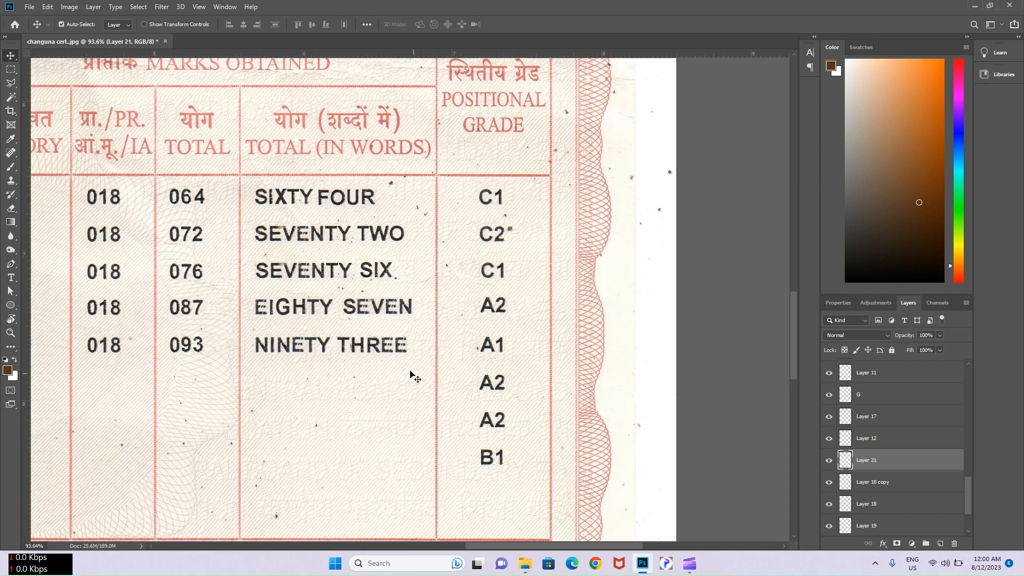
- Content-Aware fill over the ESSENTIAL REPEAT text beside Result
scroll(411, 379, down, 3)
drag(396, 426, 397, 356)
scroll(382, 461, up, 1)
click(378, 461)
key(m)
drag(300, 451, 474, 468)
right_click(469, 467)
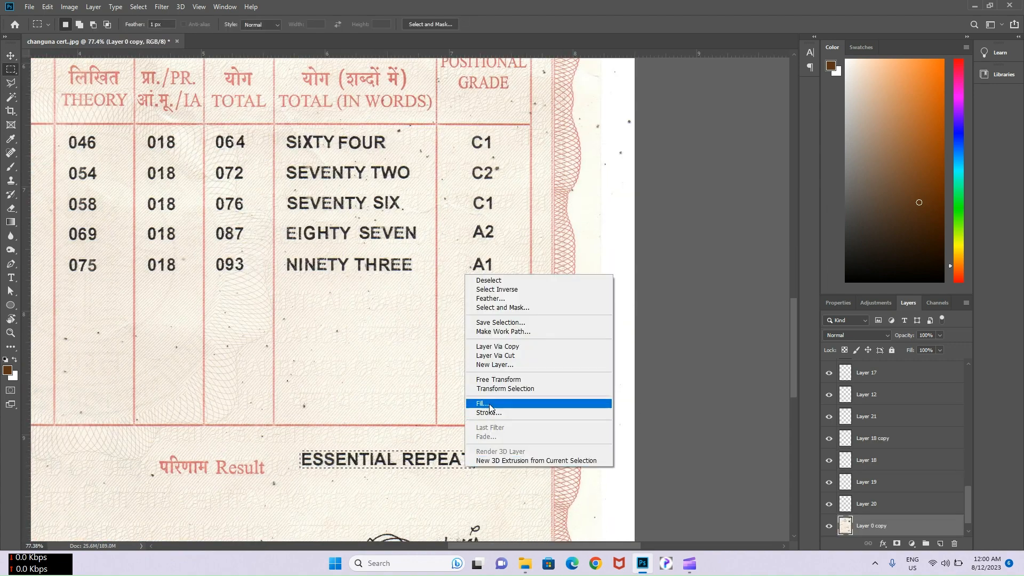
click(484, 403)
click(481, 284)
- Pan across the marks table and certificate header to check the edited marksheet
scroll(415, 285, down, 5)
drag(335, 310, 541, 323)
scroll(542, 323, down, 1)
scroll(543, 322, down, 1)
drag(521, 275, 514, 315)
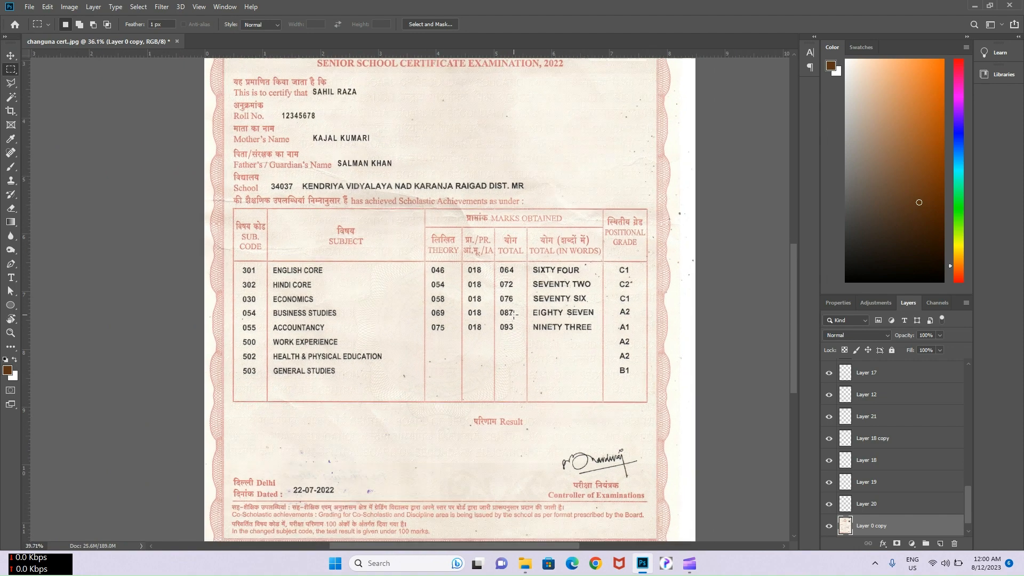
scroll(513, 316, up, 1)
drag(514, 315, 513, 332)
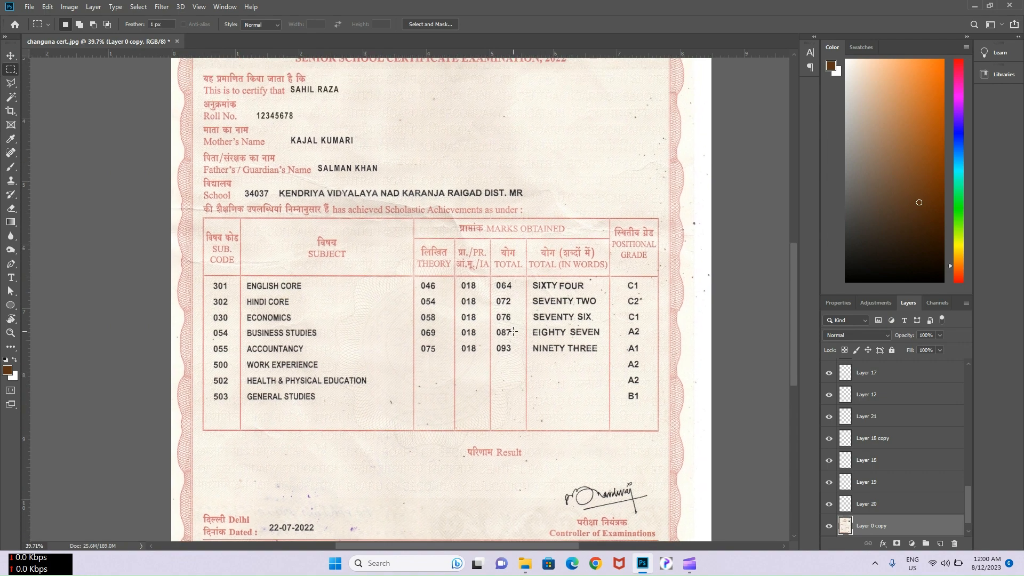